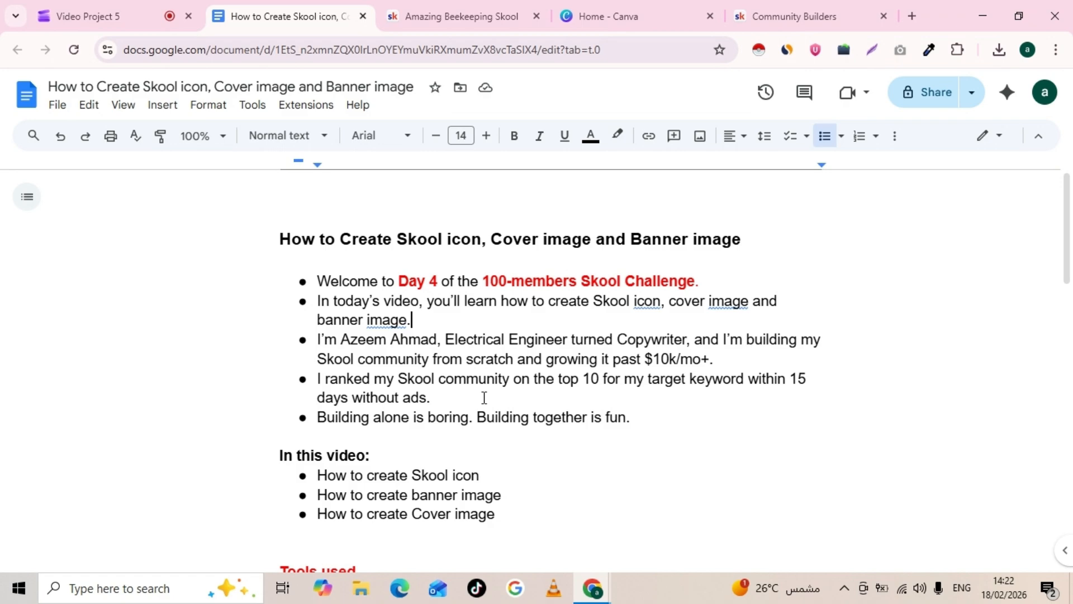
Review the video outline's "In this video" topics and the "Tools used" list in the document
scroll(484, 397, "down", 3)
triple_click(408, 337)
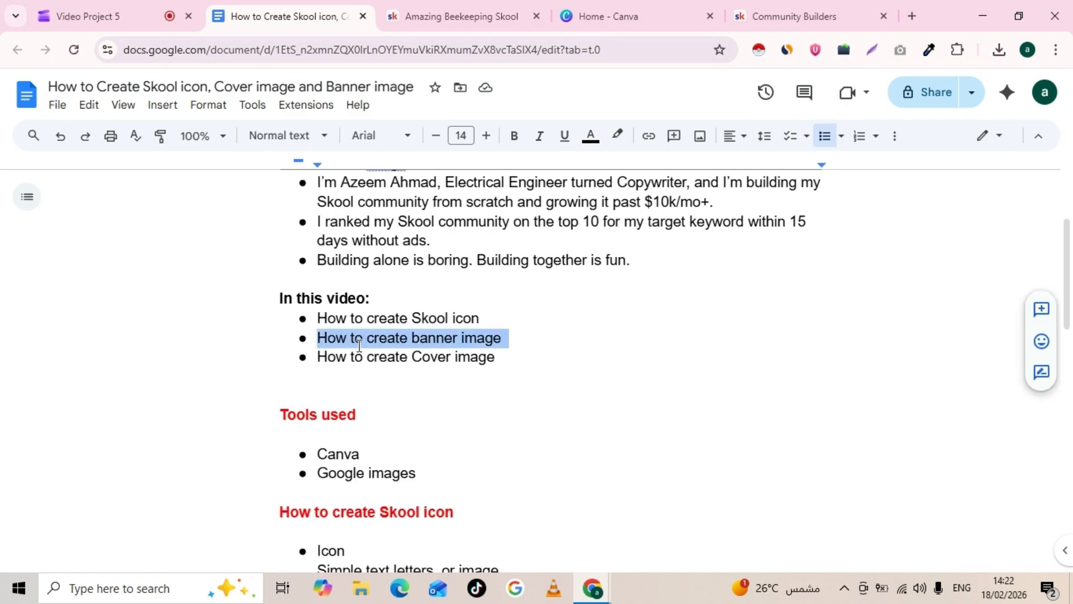
left_click(297, 309)
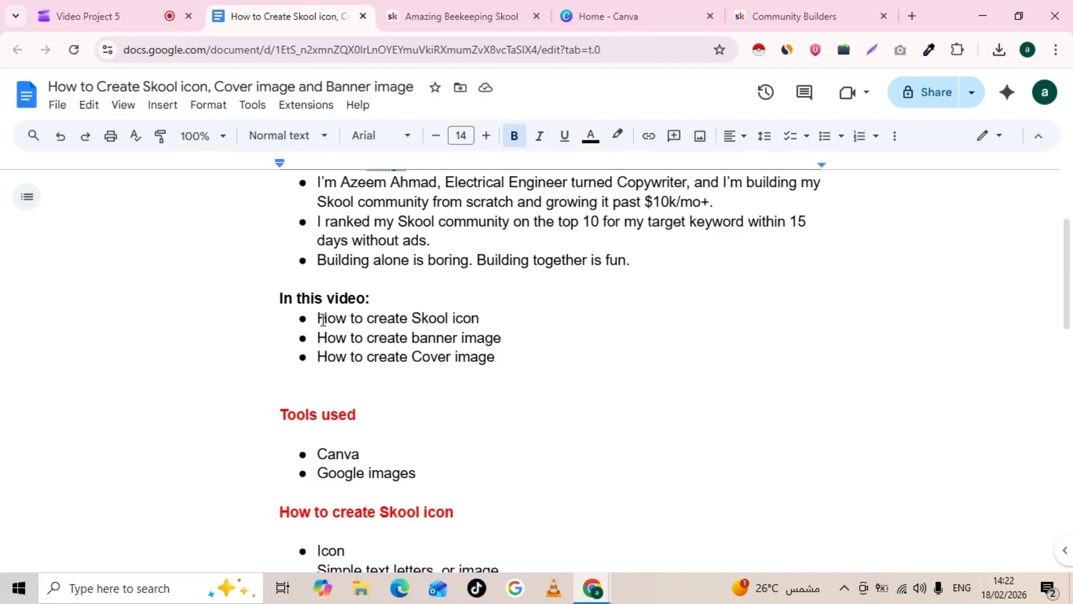
left_click_drag(319, 336, 502, 338)
left_click(314, 355)
left_click_drag(314, 355, 497, 359)
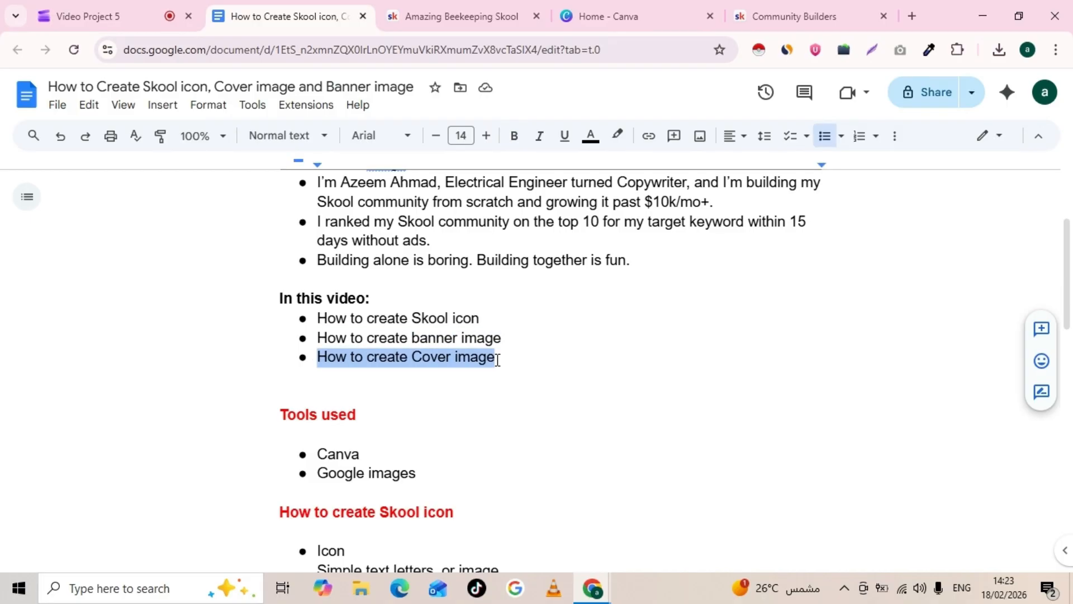
scroll(498, 359, "down", 3)
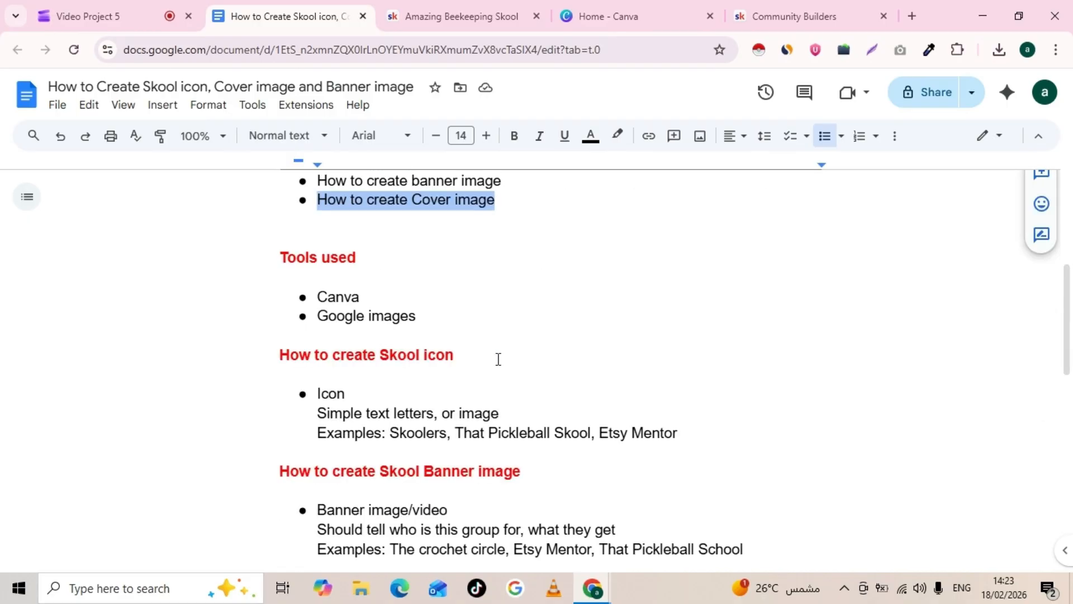
left_click_drag(312, 302, 430, 321)
scroll(430, 321, "down", 1)
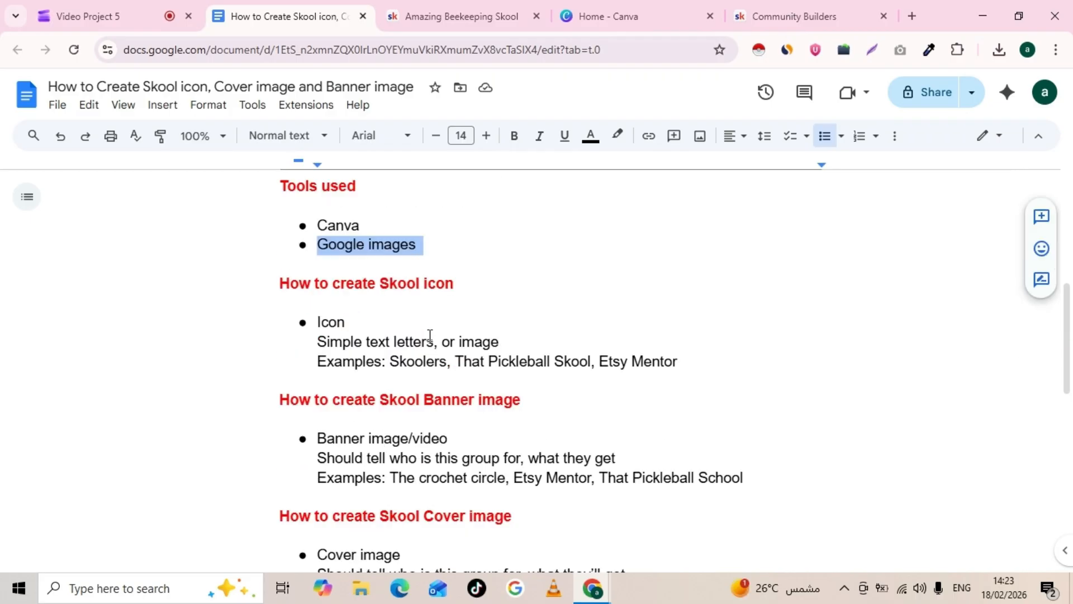
Read the notes under "How to create Skool icon", highlighting the text-or-image guideline and the Skoolers example
left_click(364, 282)
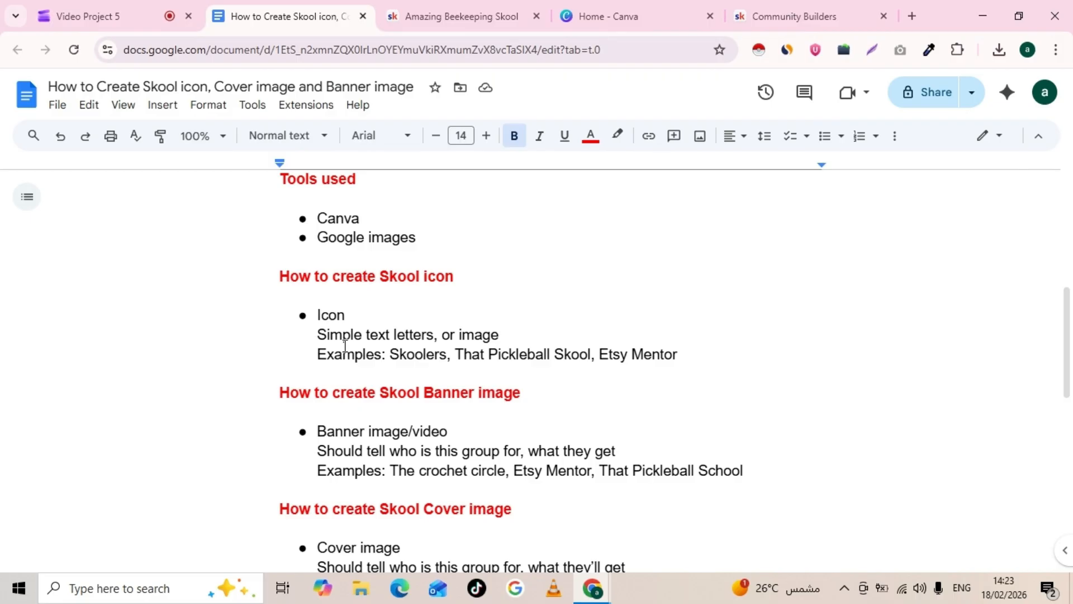
left_click_drag(317, 334, 502, 334)
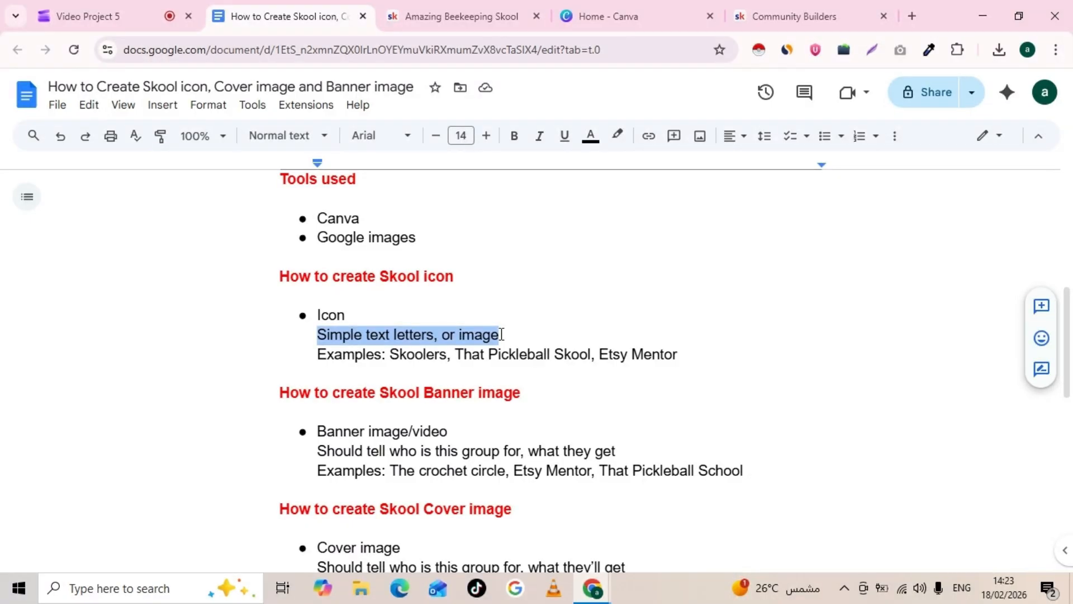
left_click(484, 335)
left_click_drag(394, 367, 449, 354)
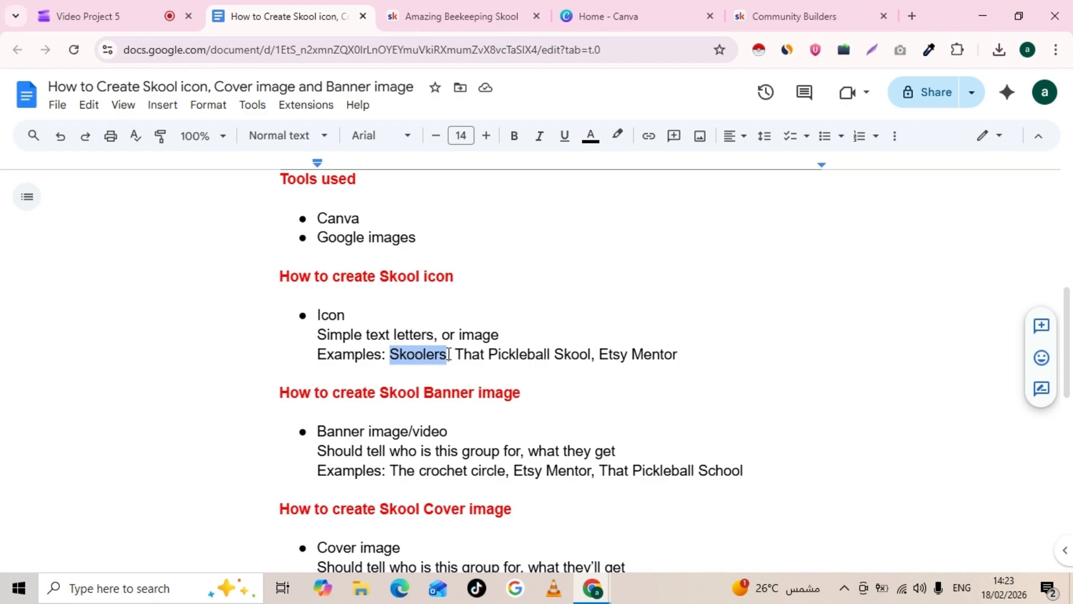
Switch to Skool, close the group settings, and open the Skoolers community to examine its icon
left_click(431, 23)
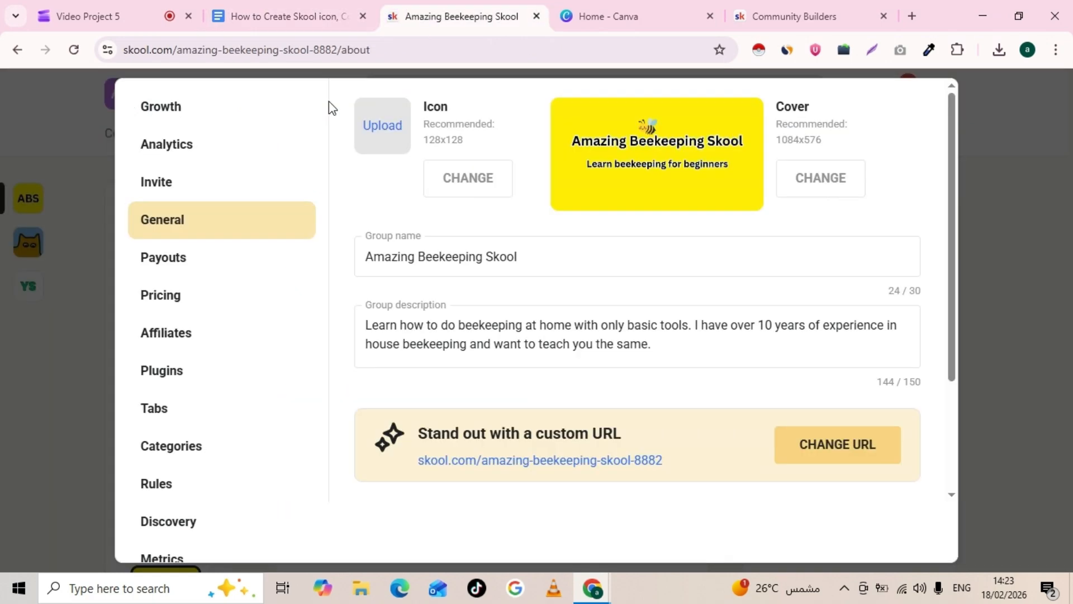
left_click(118, 298)
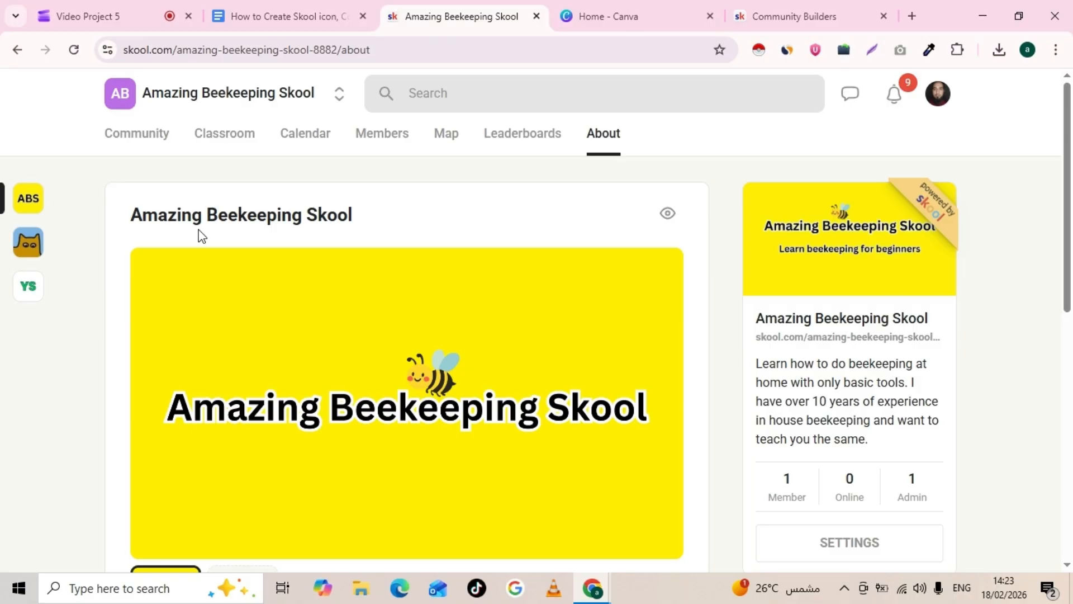
left_click(342, 96)
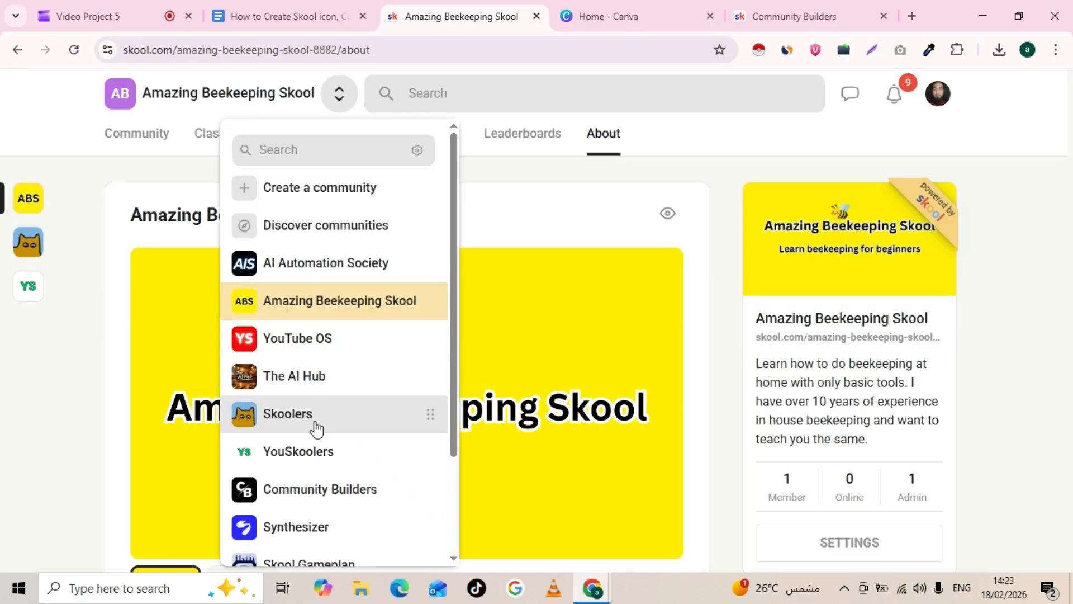
left_click(315, 425)
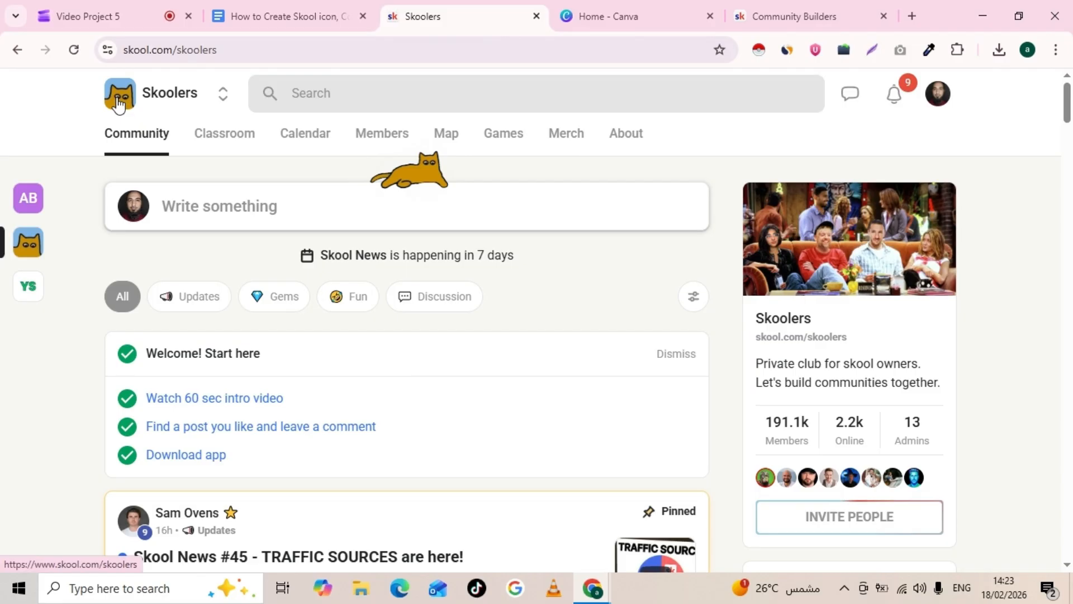
Highlight the That Pickleball Skool example in the outline, then find that community's icon on Skool's Discover communities page
key("ctrl+shift+Tab")
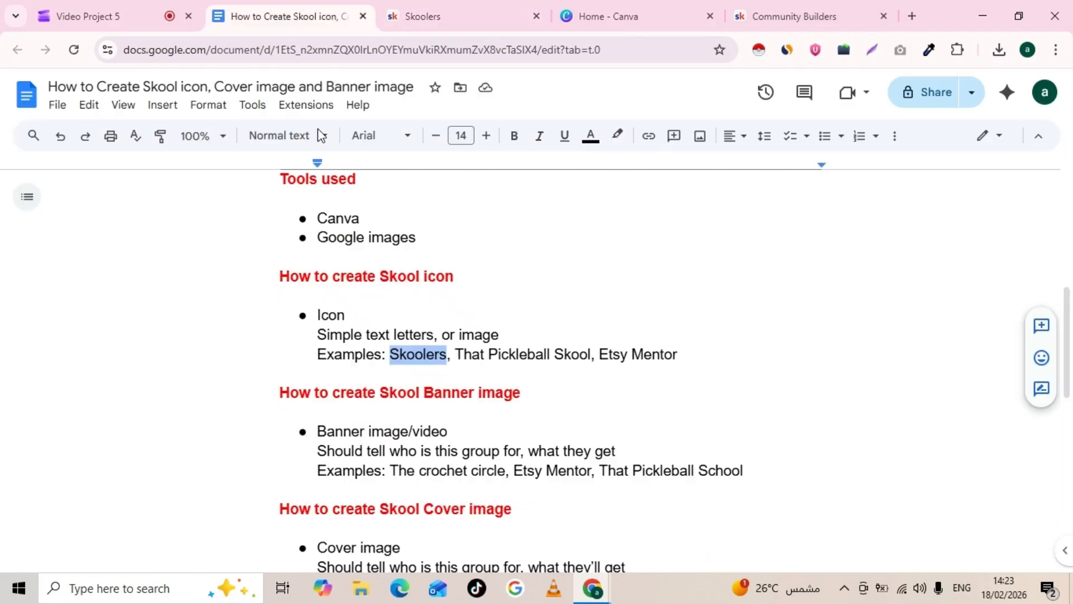
left_click(457, 353)
left_click_drag(456, 353, 597, 359)
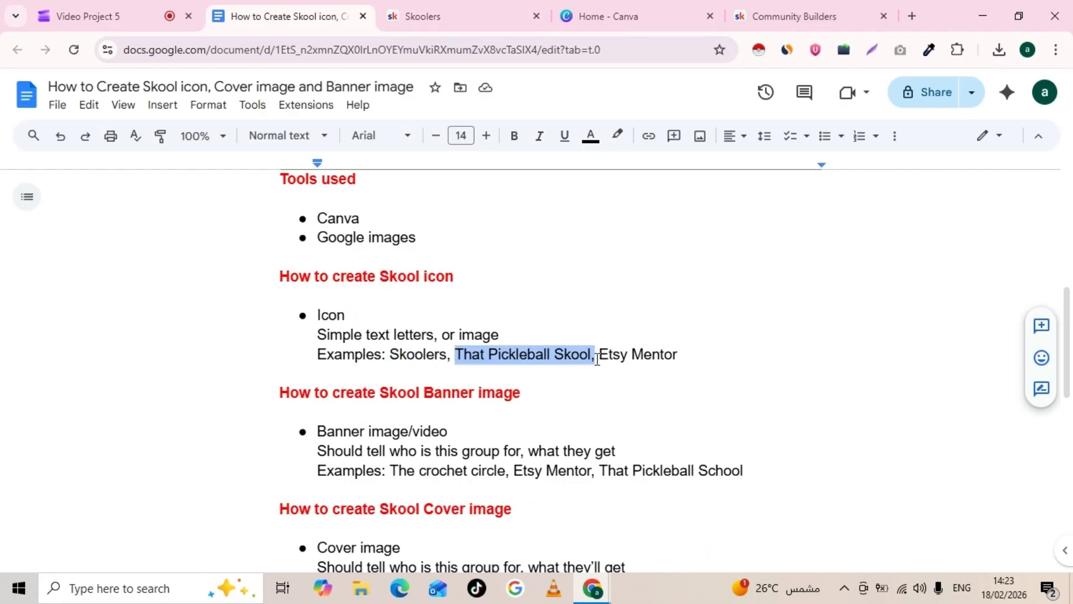
key("ctrl+Tab")
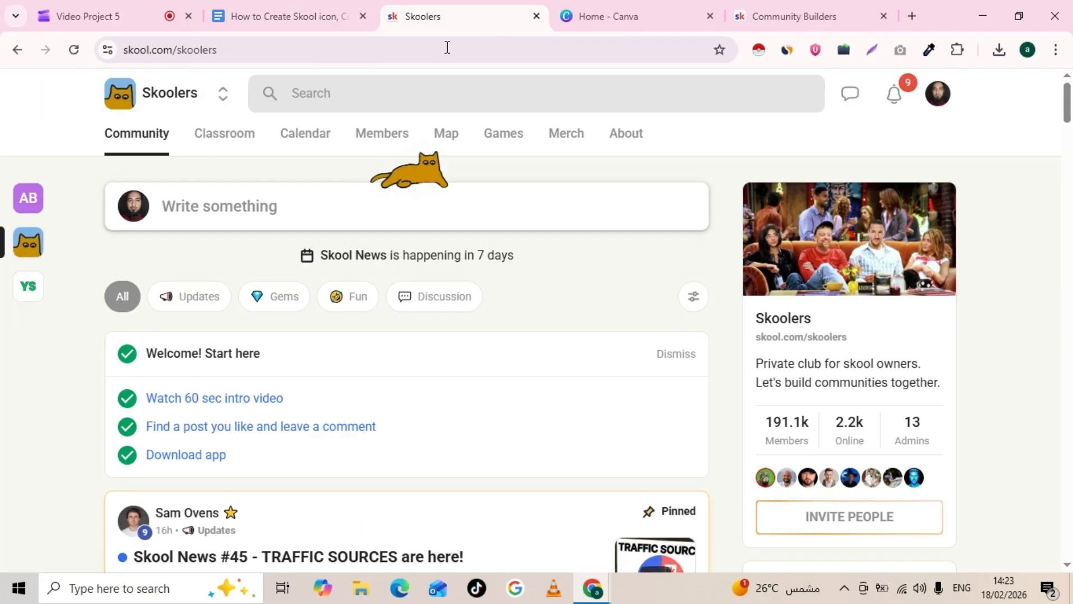
left_click(223, 93)
left_click(234, 225)
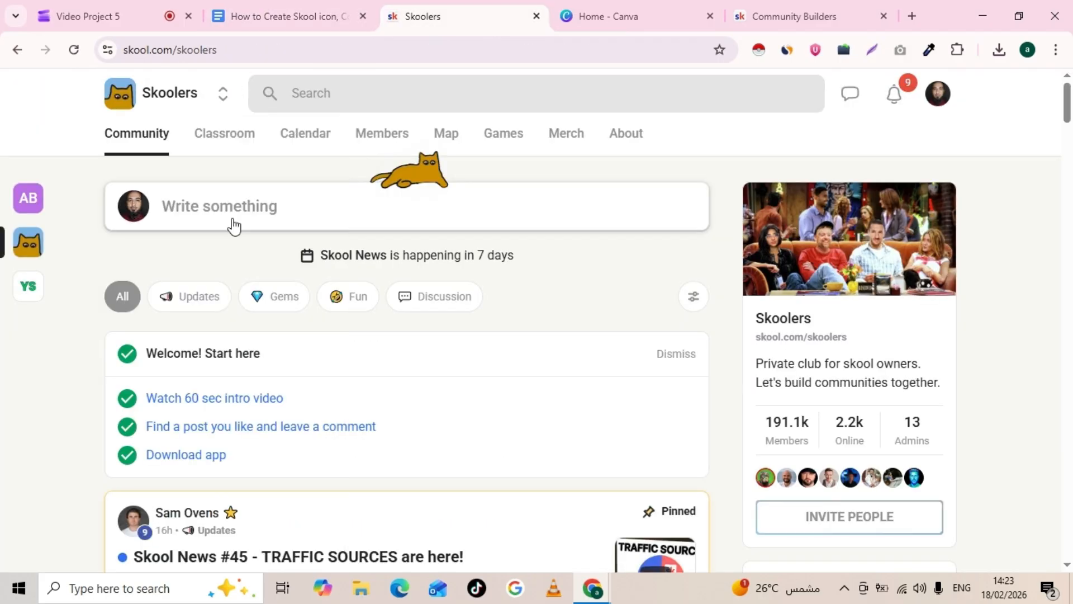
scroll(276, 371, "down", 1)
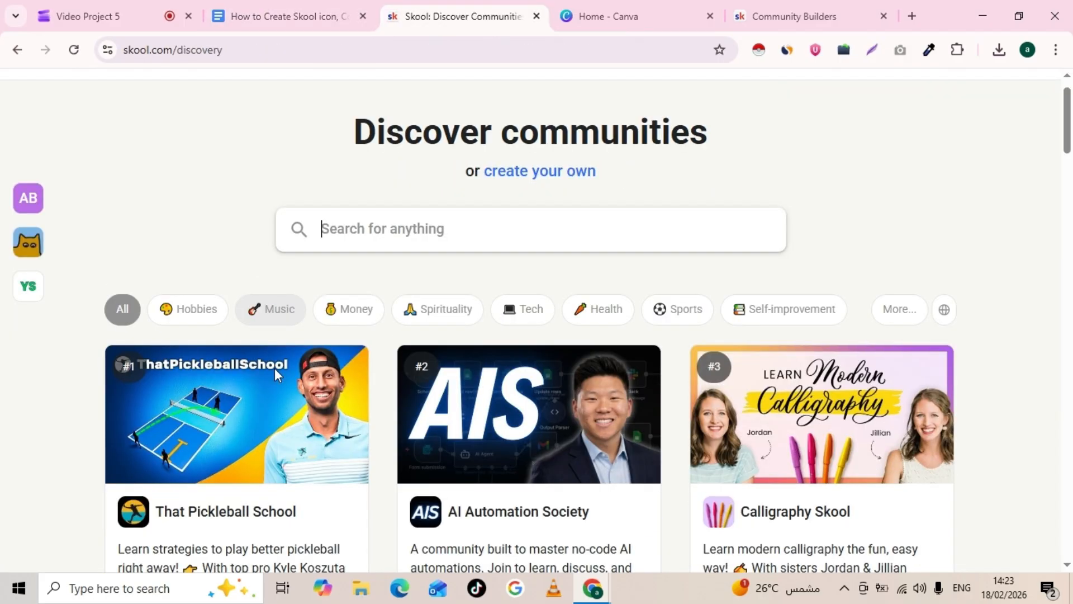
scroll(246, 403, "down", 2)
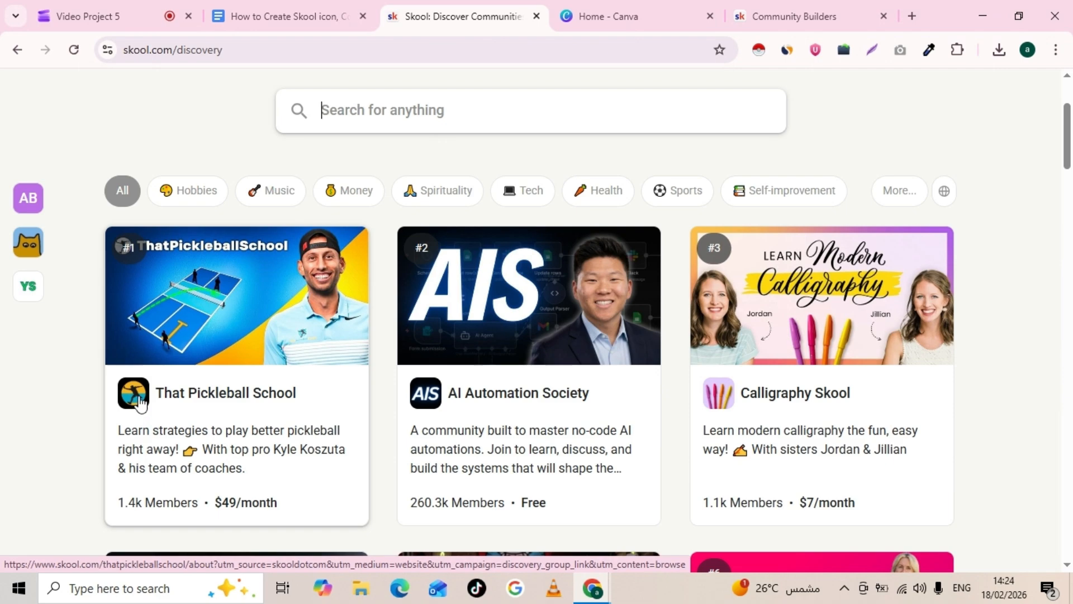
Copy "Etsy Mentor" from the outline's icon examples and search Skool's communities for it to examine its icon
left_click(291, 17)
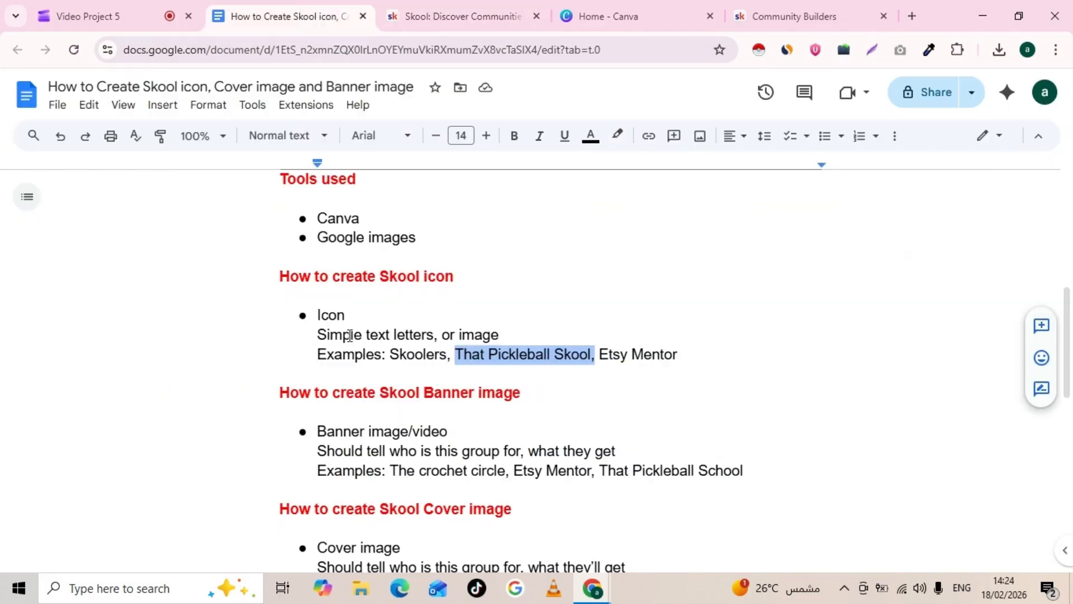
left_click_drag(601, 353, 674, 358)
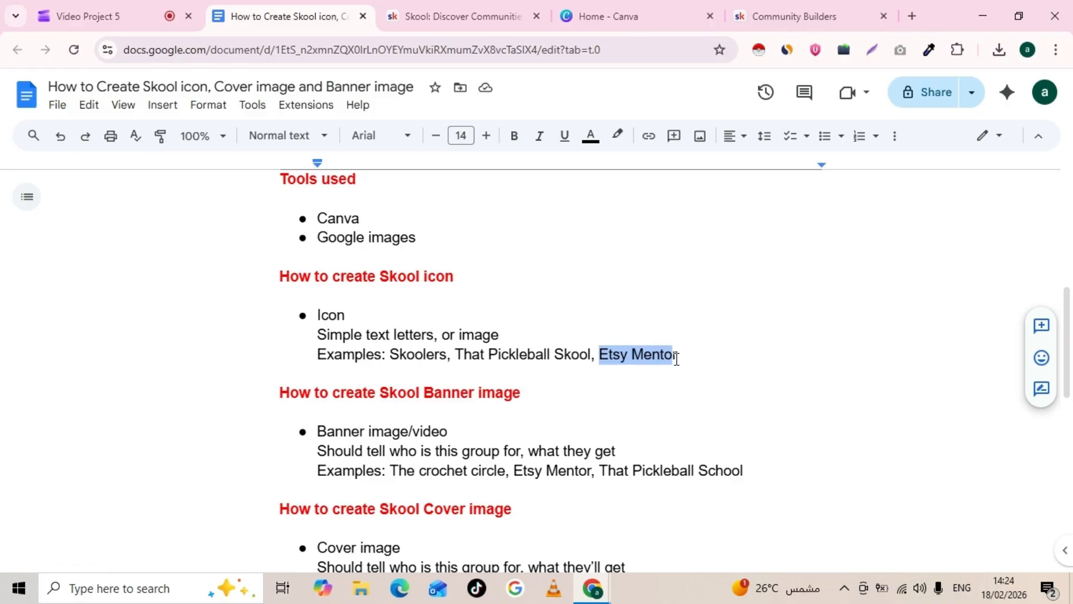
left_click_drag(677, 359, 604, 348)
key("ctrl+c")
left_click(463, 17)
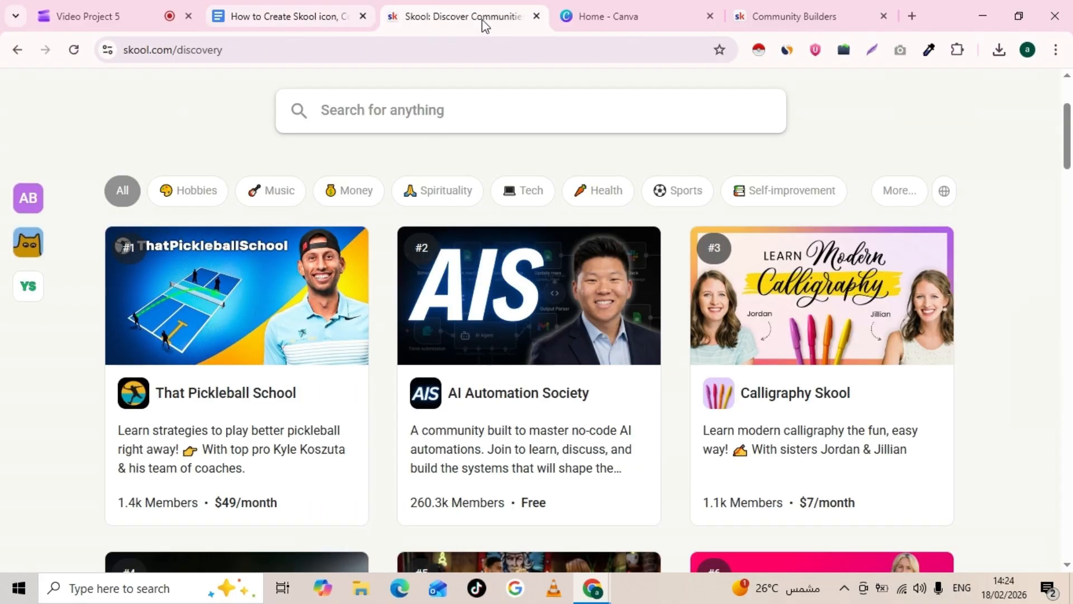
left_click(453, 103)
key("ctrl+v")
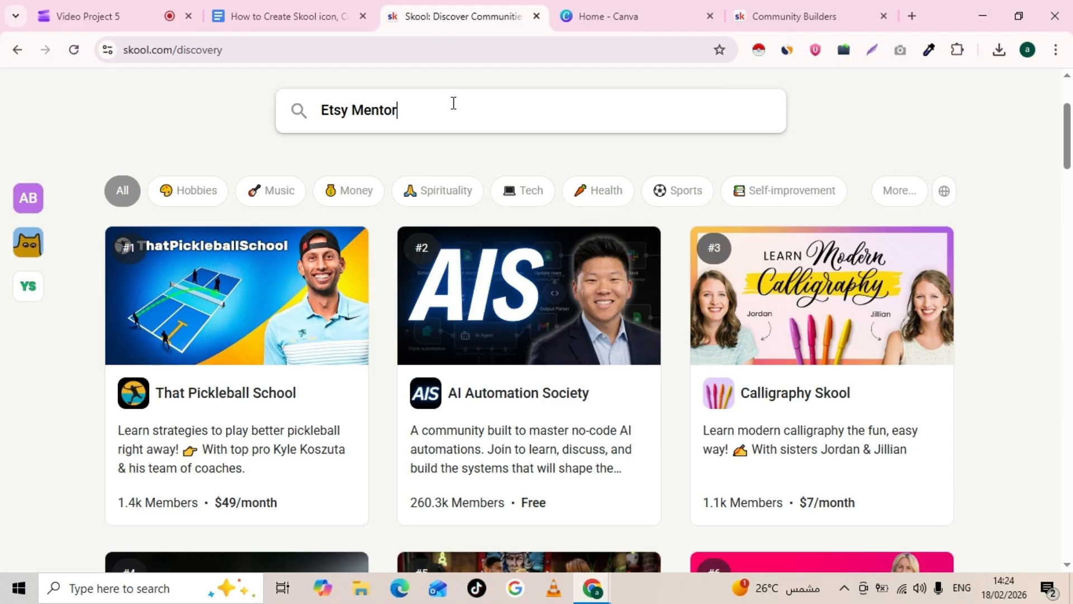
key("Return")
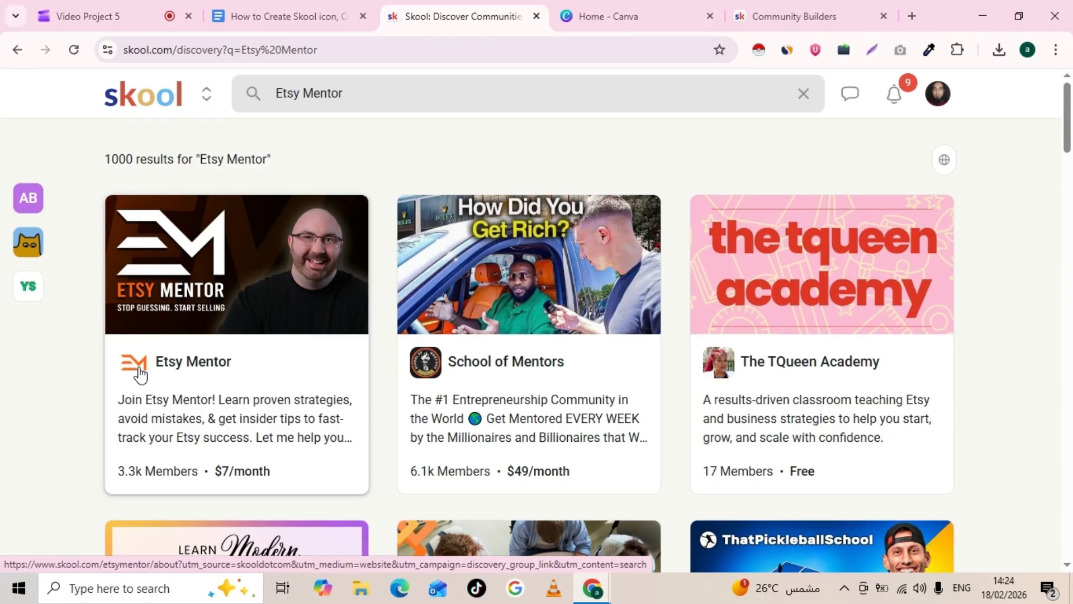
Return to the outline document and highlight the "How to create Skool icon" heading
left_click(344, 3)
left_click(543, 354)
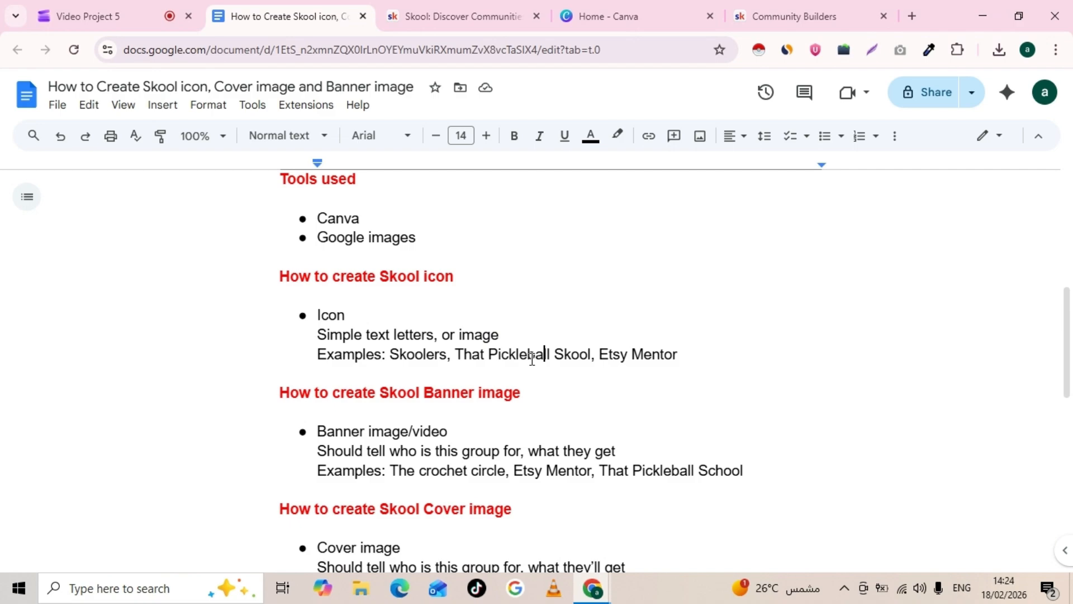
left_click_drag(328, 277, 462, 278)
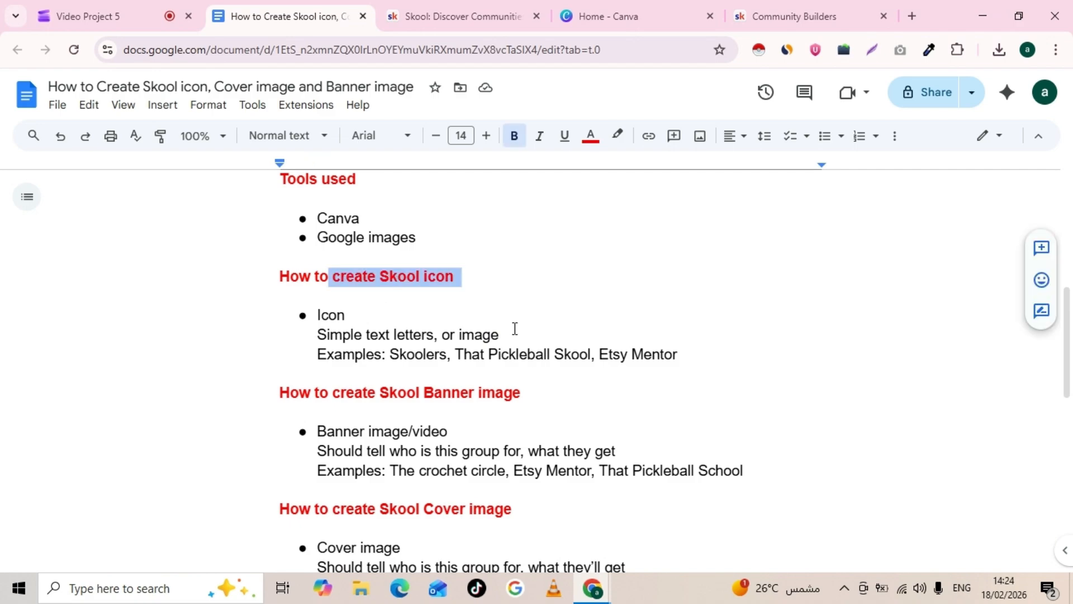
Close the spare Community Builders page and open the Amazing Beekeeping Skool community on Skool
left_click(480, 15)
left_click(884, 16)
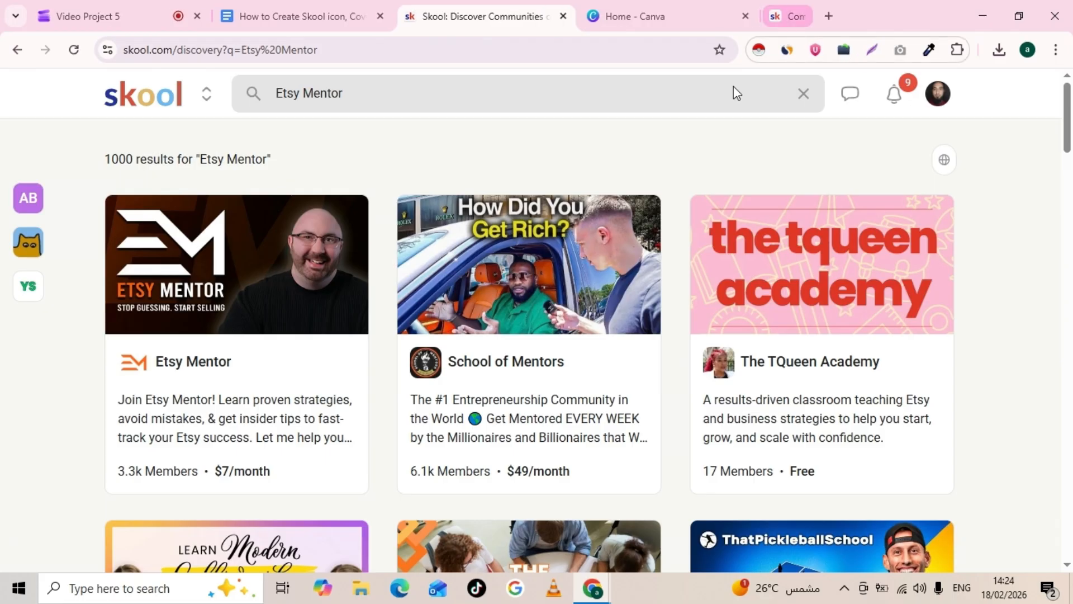
left_click(207, 95)
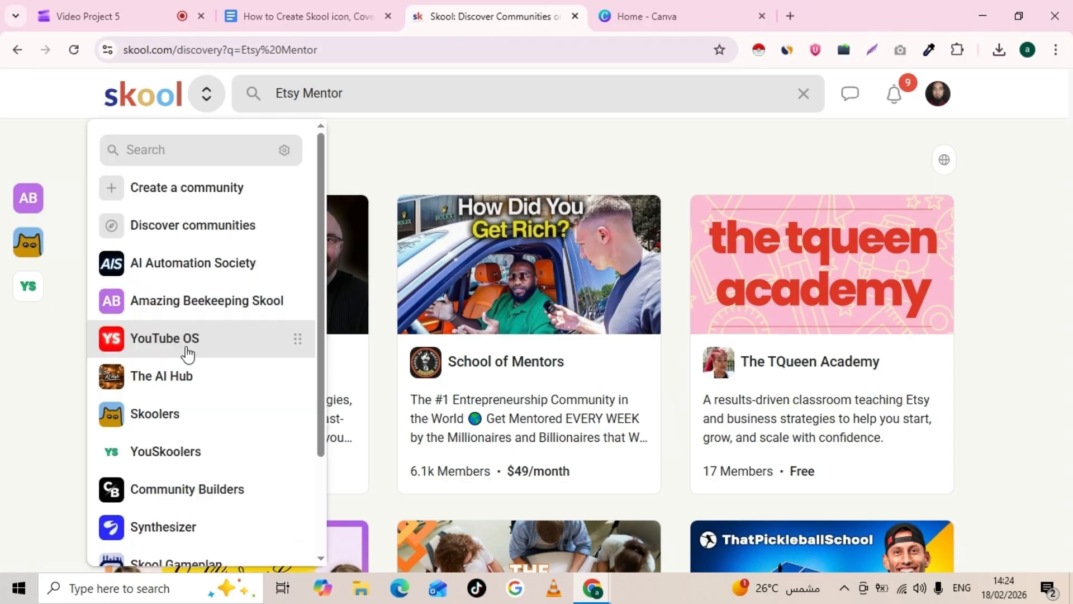
left_click(214, 306)
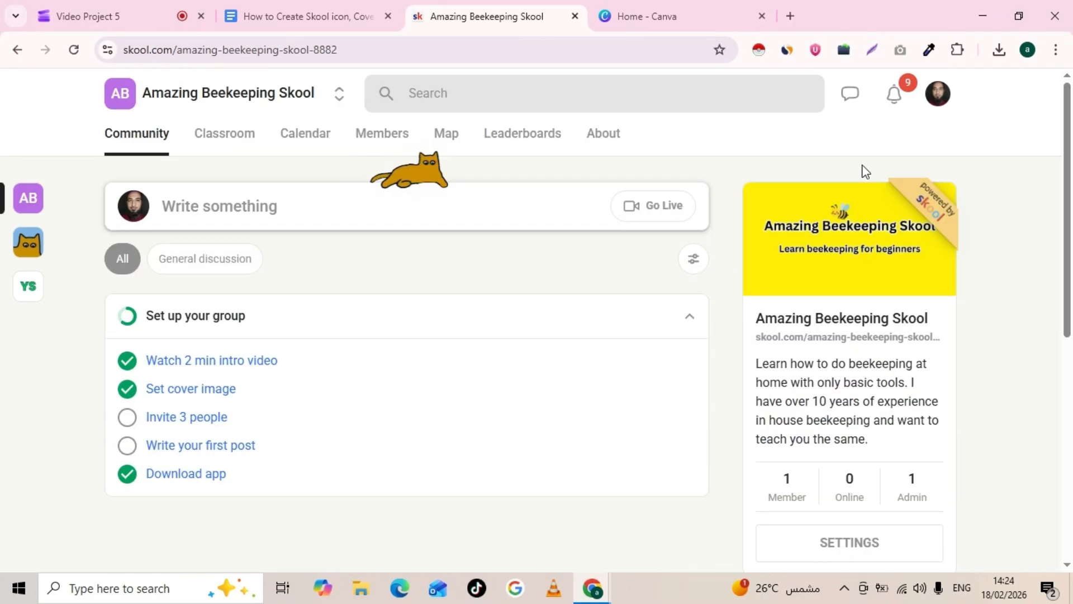
Open the Amazing Beekeeping Skool group's General settings to check the recommended icon size
scroll(905, 372, "down", 1)
scroll(900, 386, "down", 2)
left_click(898, 394)
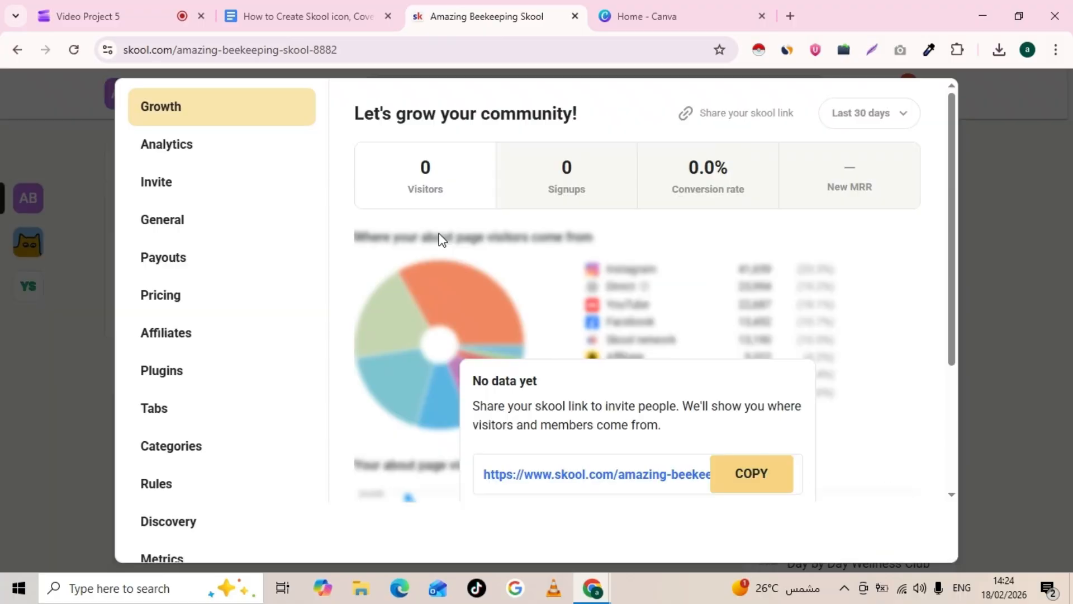
left_click(172, 225)
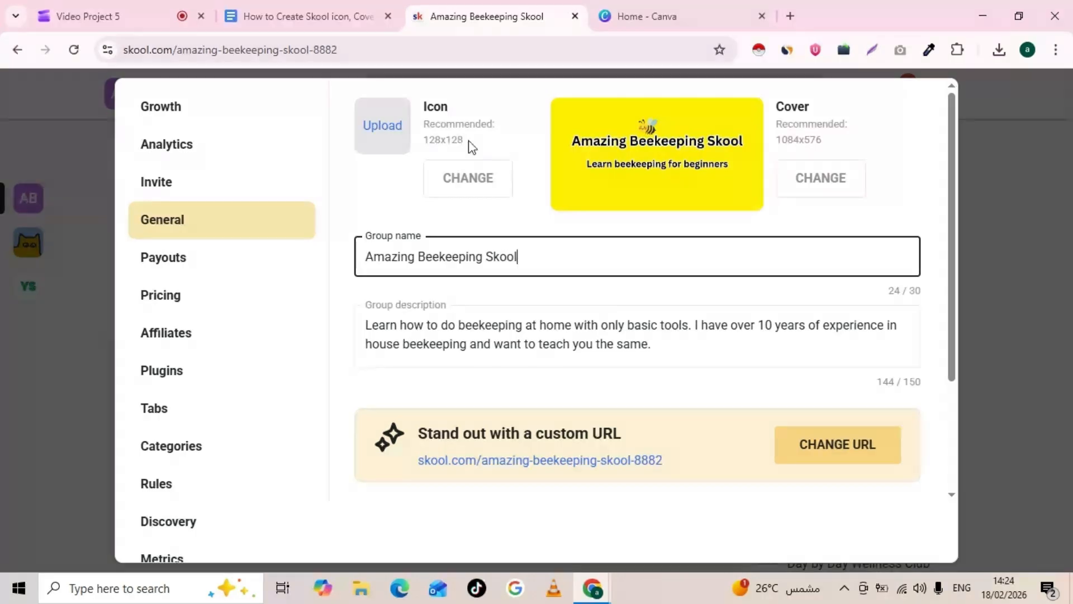
Switch to Canva and create a new blank design with a custom size of 128 × 128 px
left_click(654, 15)
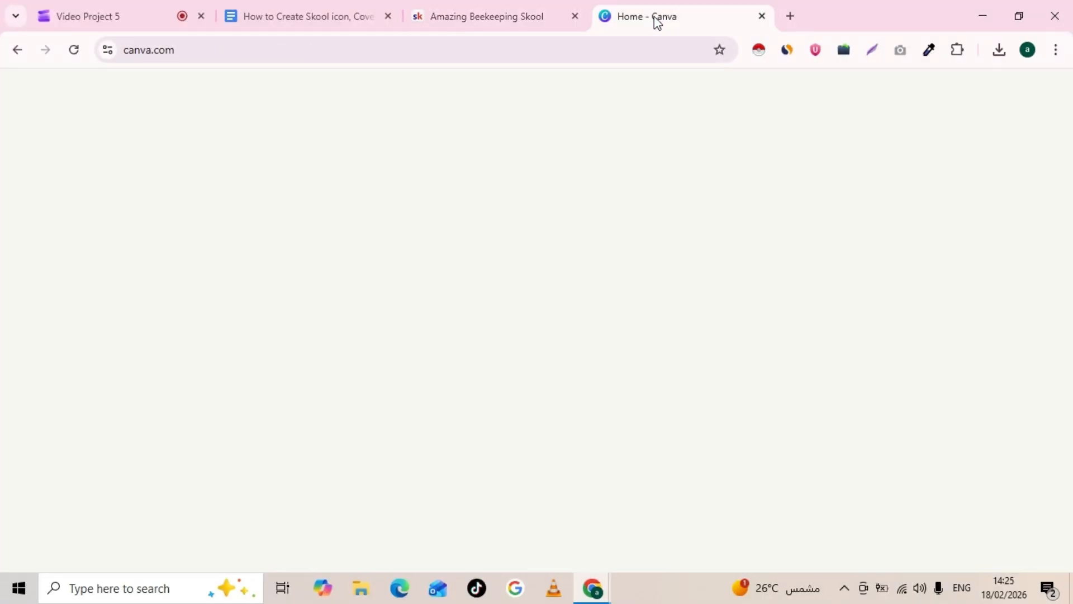
scroll(29, 190, "down", 1)
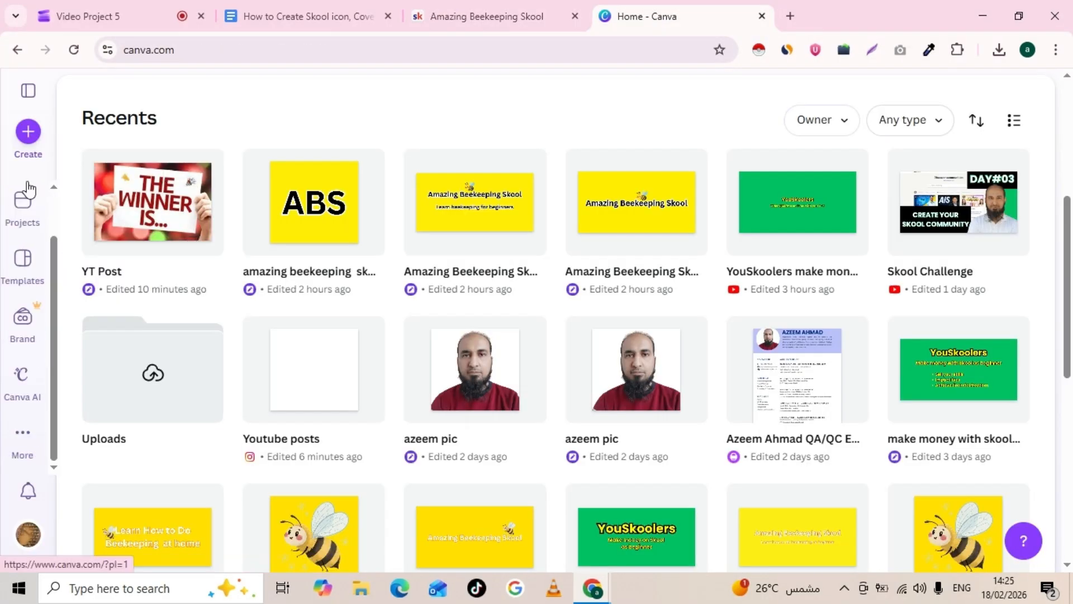
left_click(28, 131)
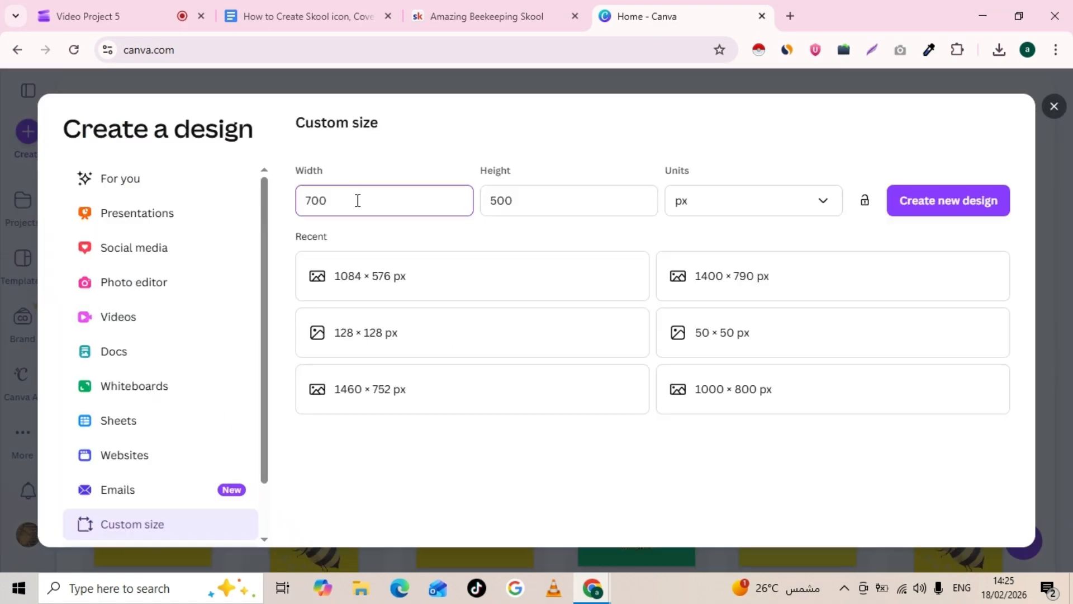
scroll(163, 467, "down", 1)
double_click(364, 217)
type("128")
left_click(492, 196)
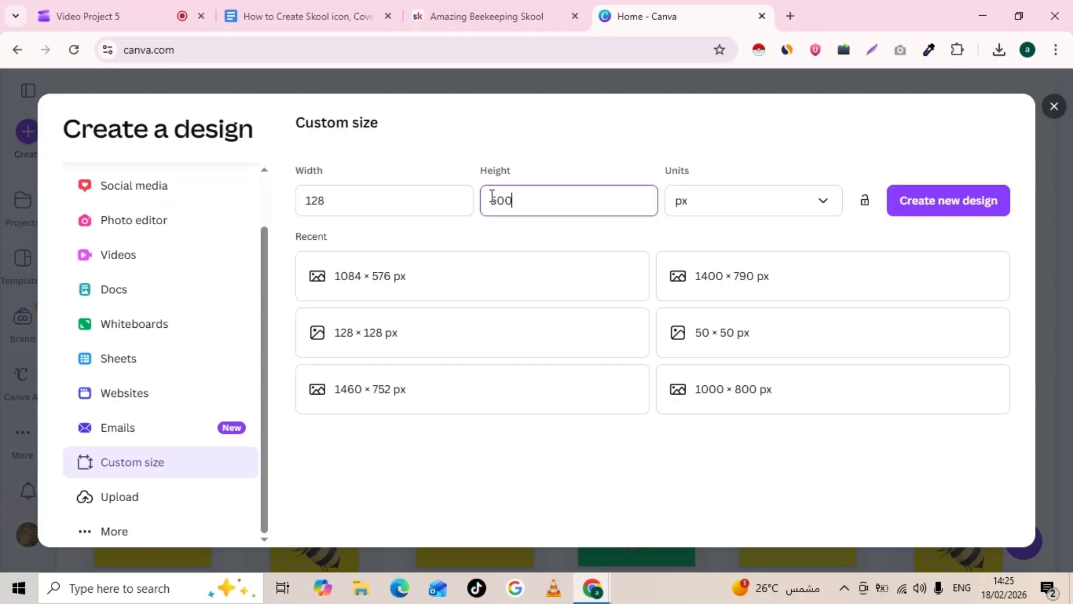
key("BackSpace")
key("BackSpace")
key("BackSpace")
type("128")
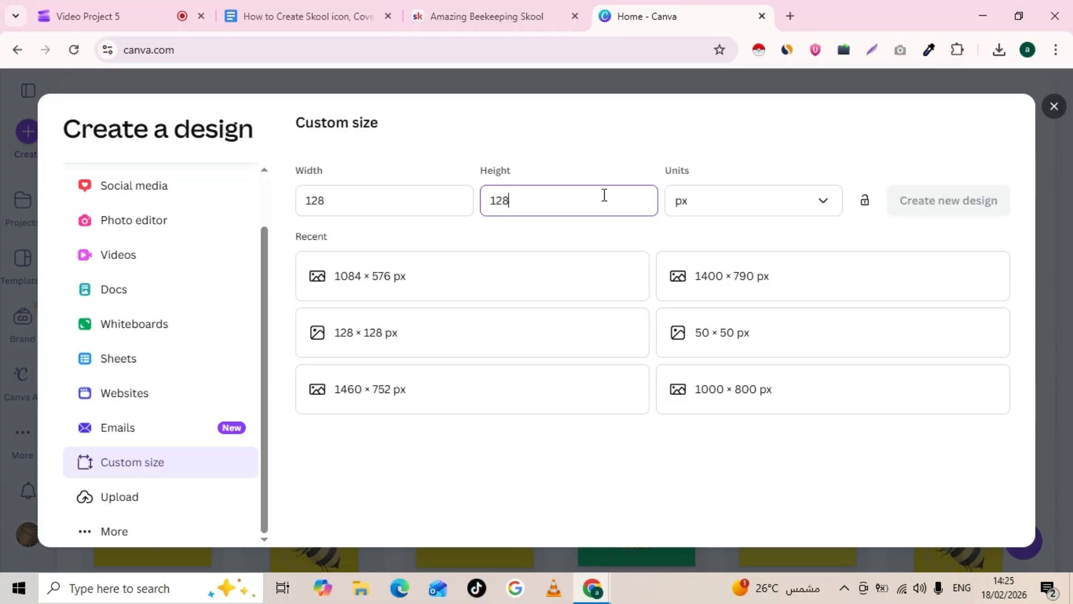
left_click(981, 201)
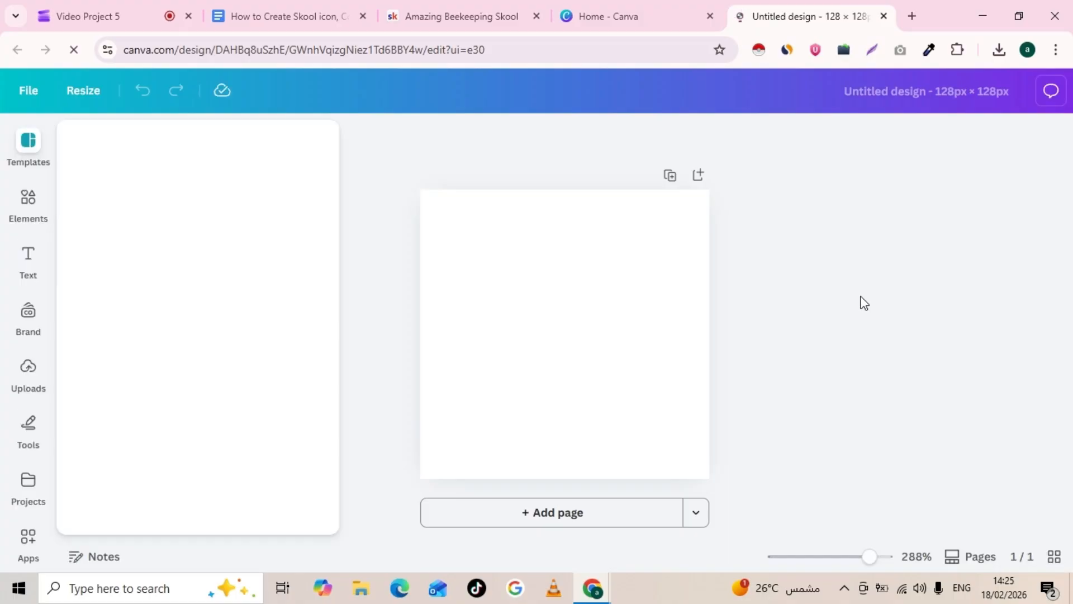
Fill the blank page's background with a custom solid yellow, #FFE500
left_click(578, 318)
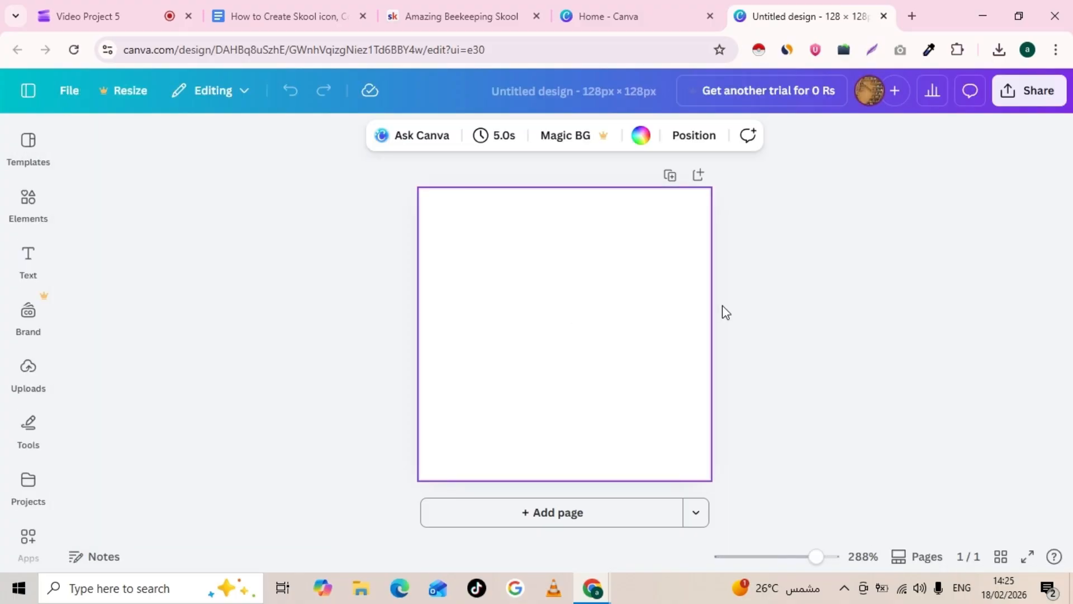
left_click(642, 135)
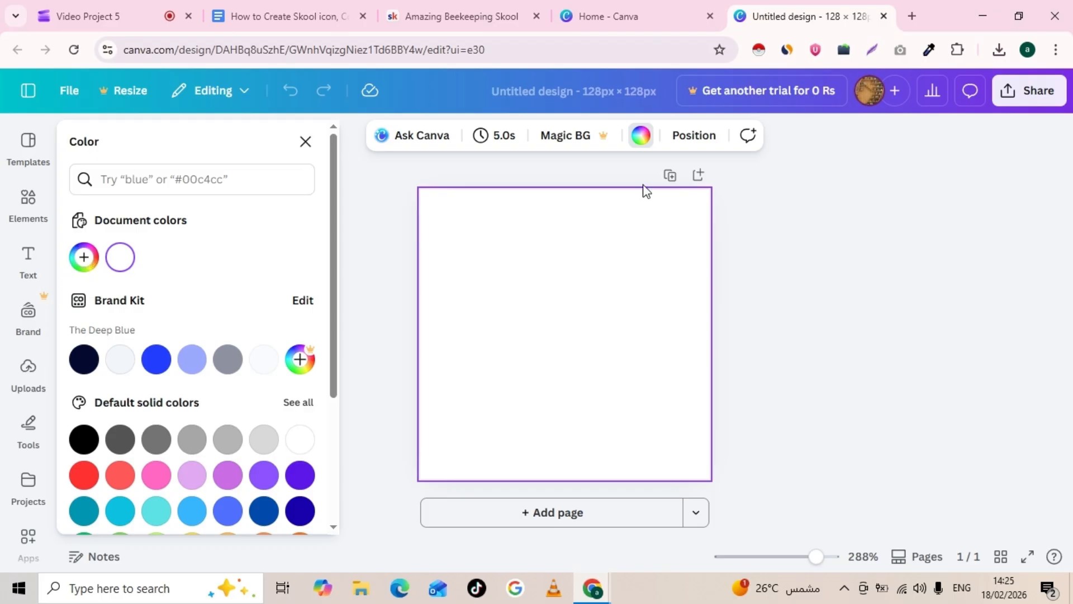
left_click(84, 259)
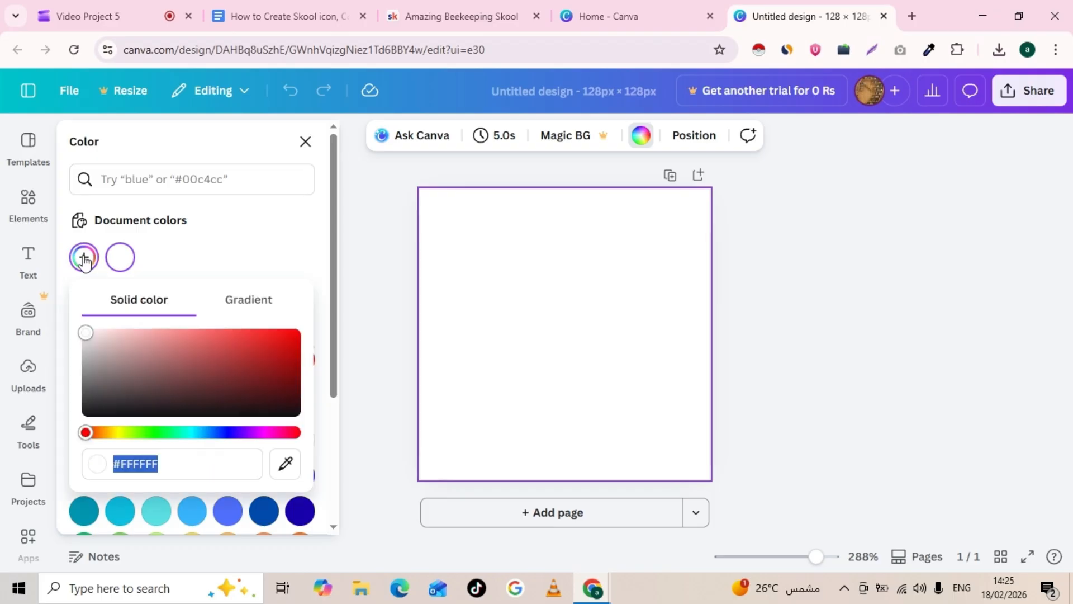
left_click(103, 436)
left_click_drag(103, 445, 117, 445)
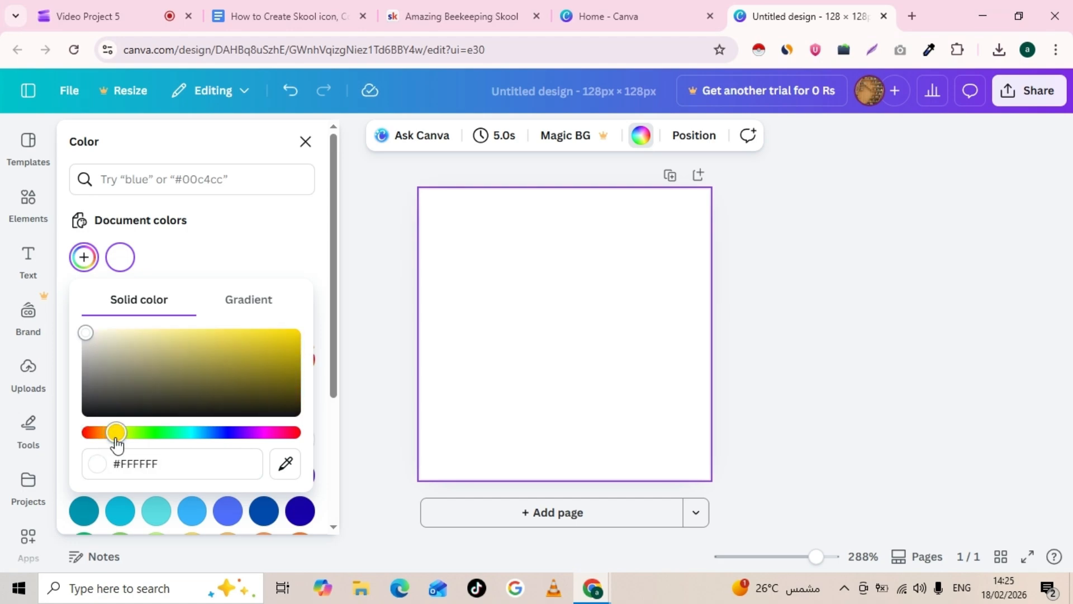
left_click_drag(96, 329, 306, 326)
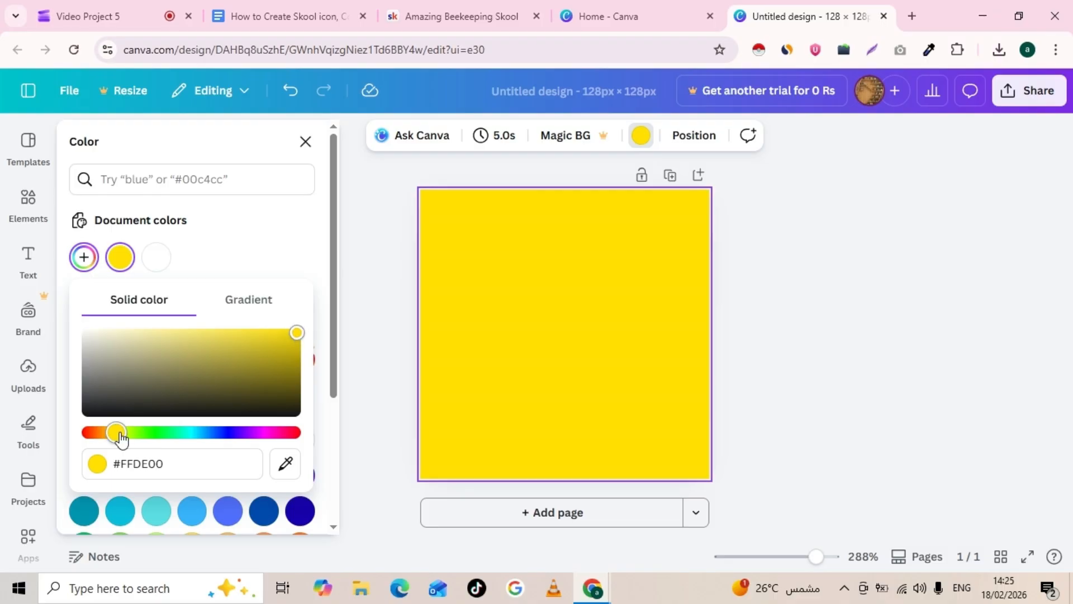
left_click_drag(121, 440, 117, 438)
left_click(833, 308)
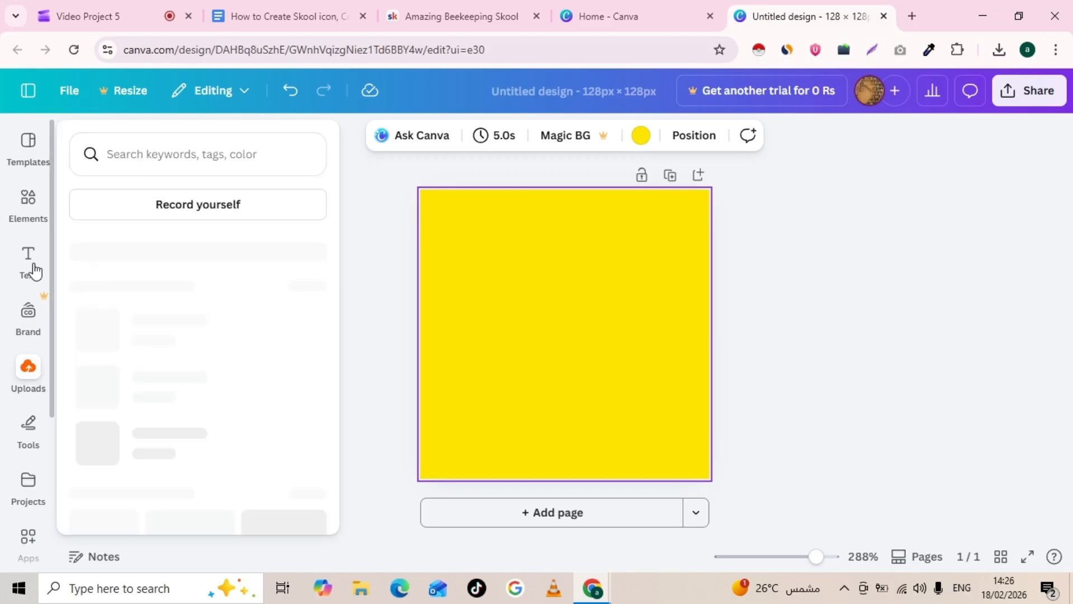
Add a heading to the yellow page and replace its placeholder text with "ABS"
left_click(33, 267)
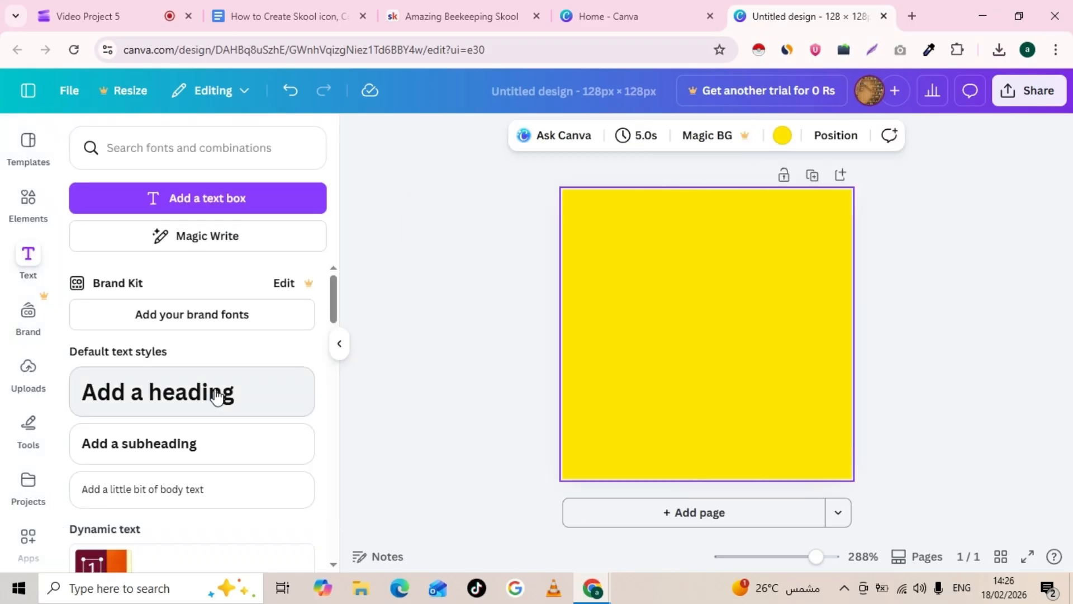
left_click(217, 396)
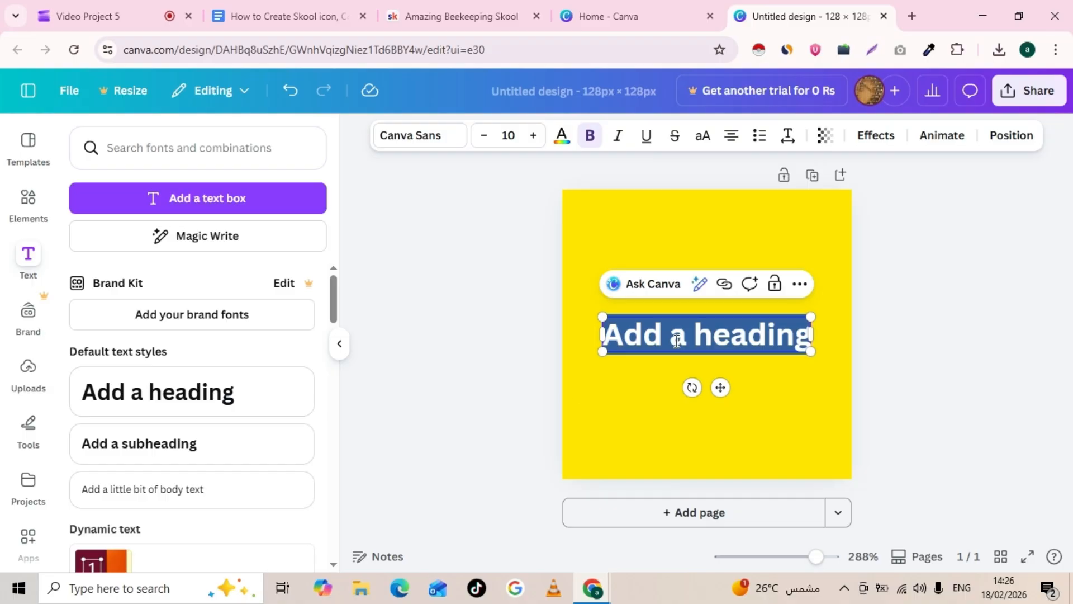
type("AS")
key("BackSpace")
type("B")
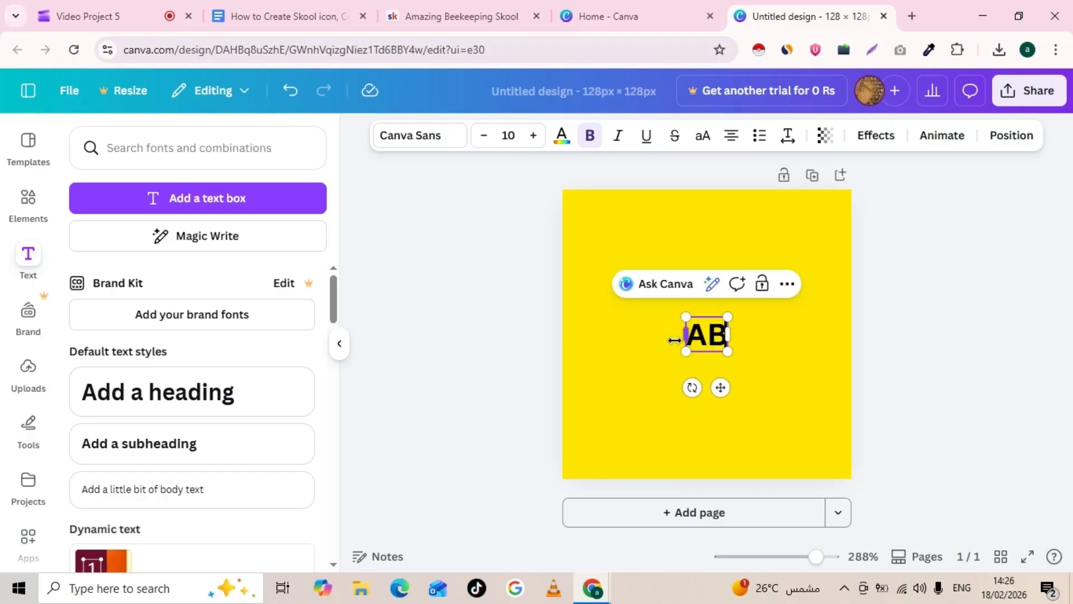
type("S")
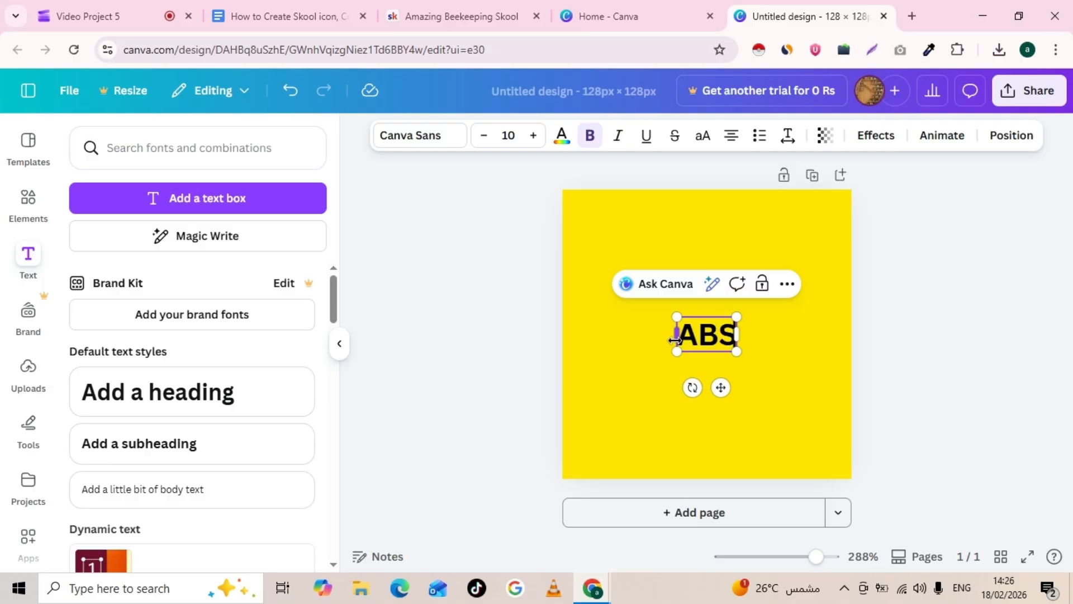
left_click(1047, 260)
Set the ABS heading's font size to 25 and move it to the exact centre of the page
left_click(727, 336)
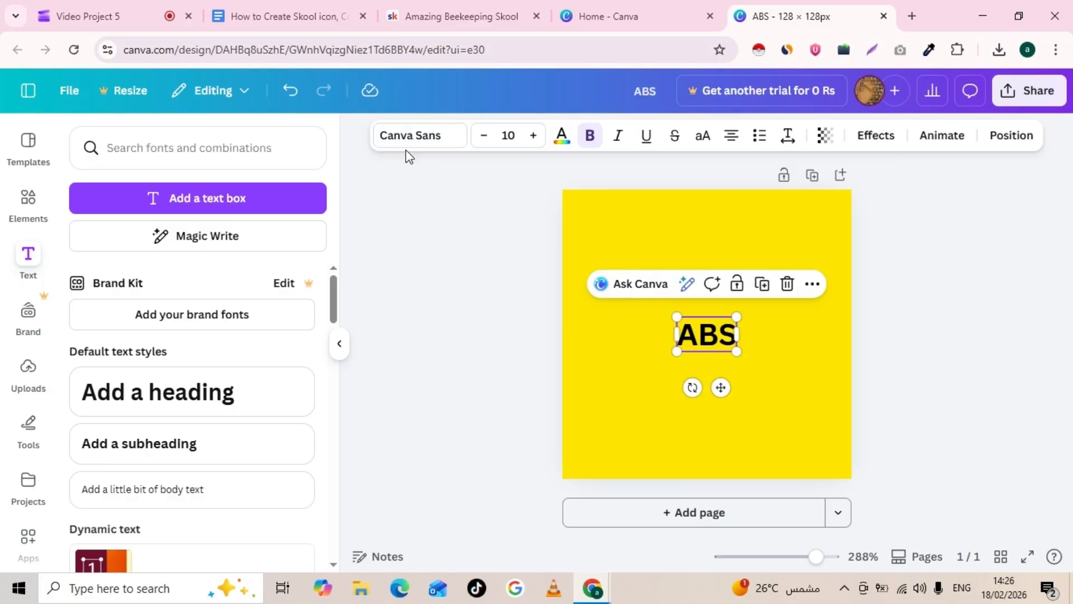
left_click(520, 136)
type("25")
key("Return")
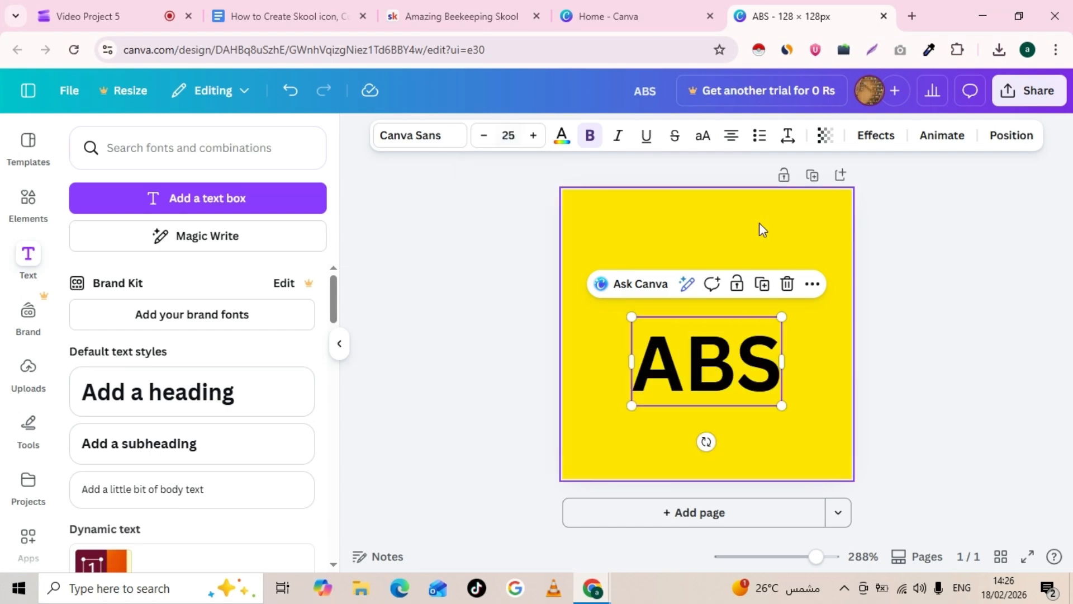
key("Escape")
left_click_drag(709, 387, 711, 355)
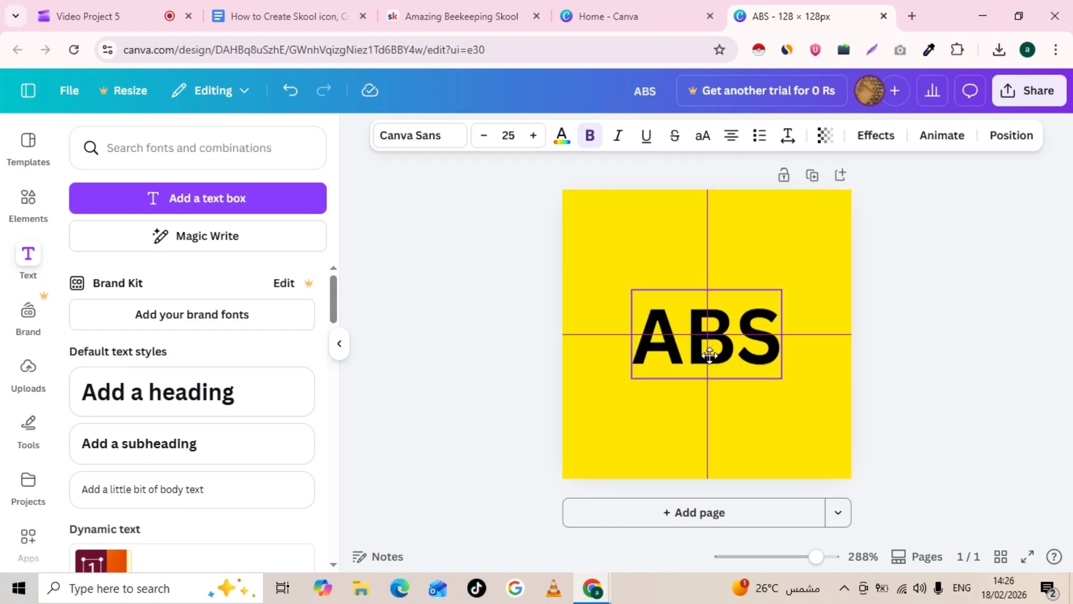
Apply the Outline text effect to the ABS heading and set the outline color to white
left_click(881, 141)
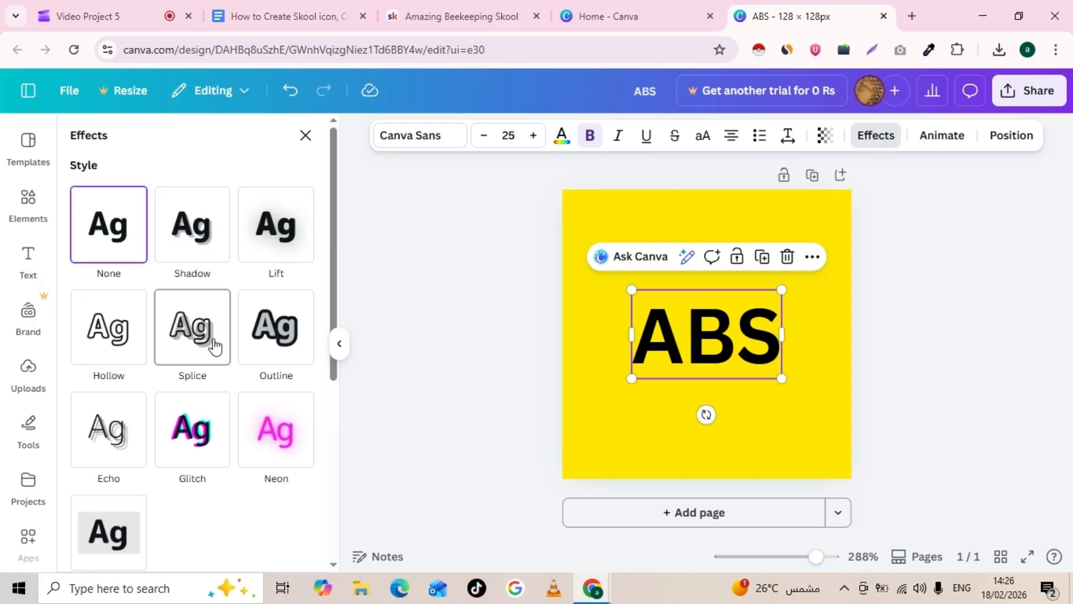
left_click(276, 327)
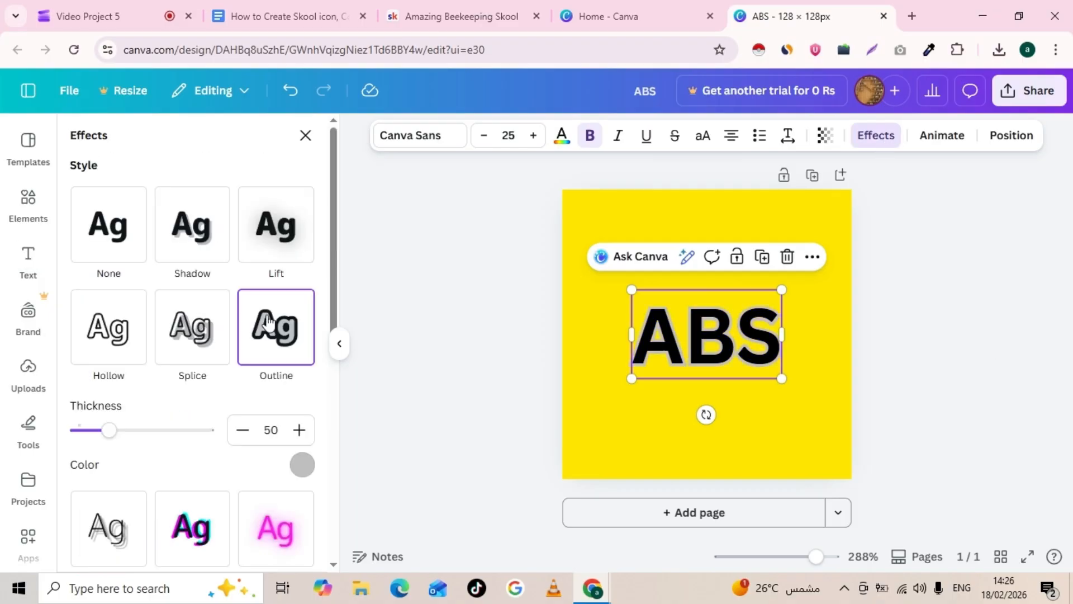
left_click(302, 467)
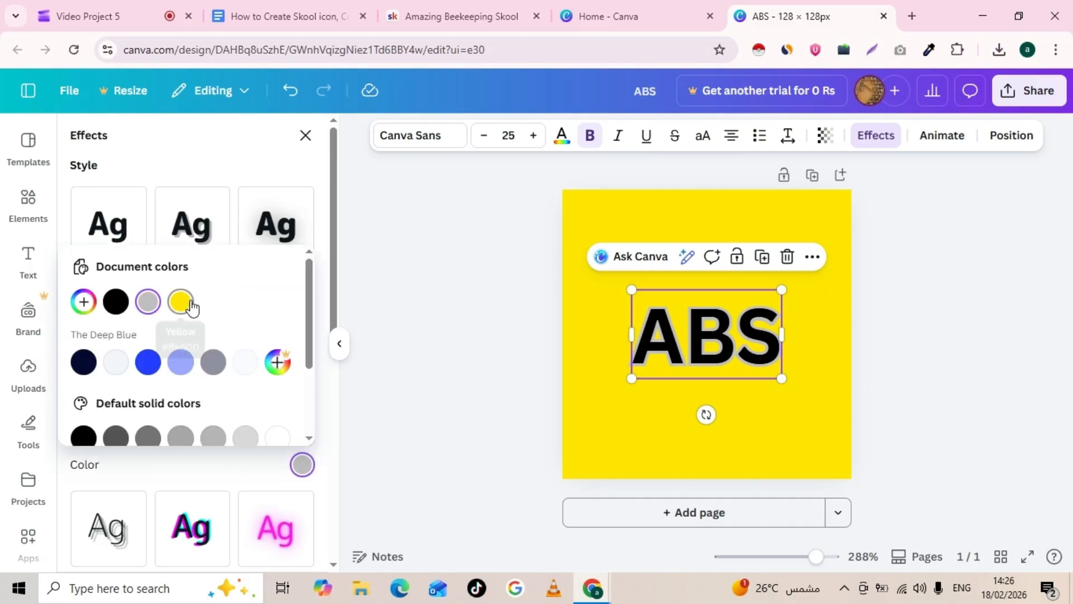
scroll(281, 426, "down", 2)
left_click(279, 364)
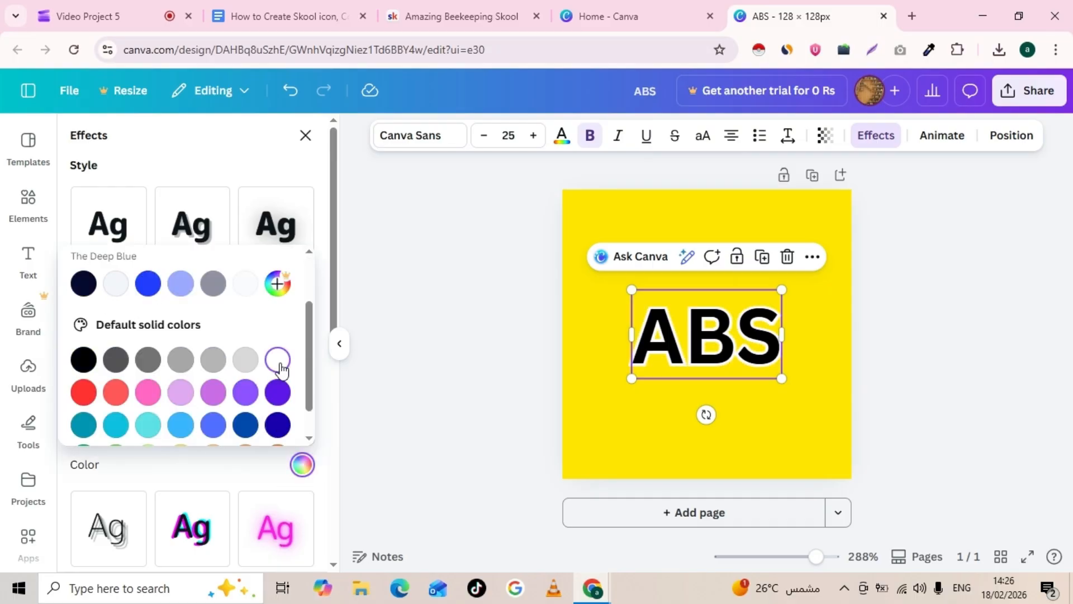
left_click(451, 366)
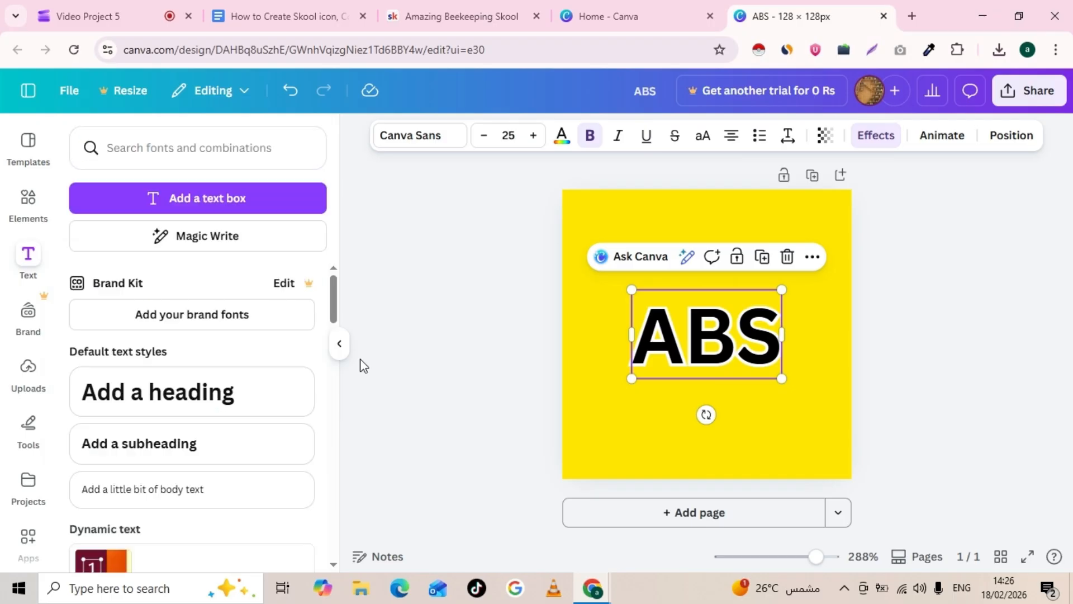
Try to change the ABS heading's text color to a custom orange, #FF6300
left_click(562, 137)
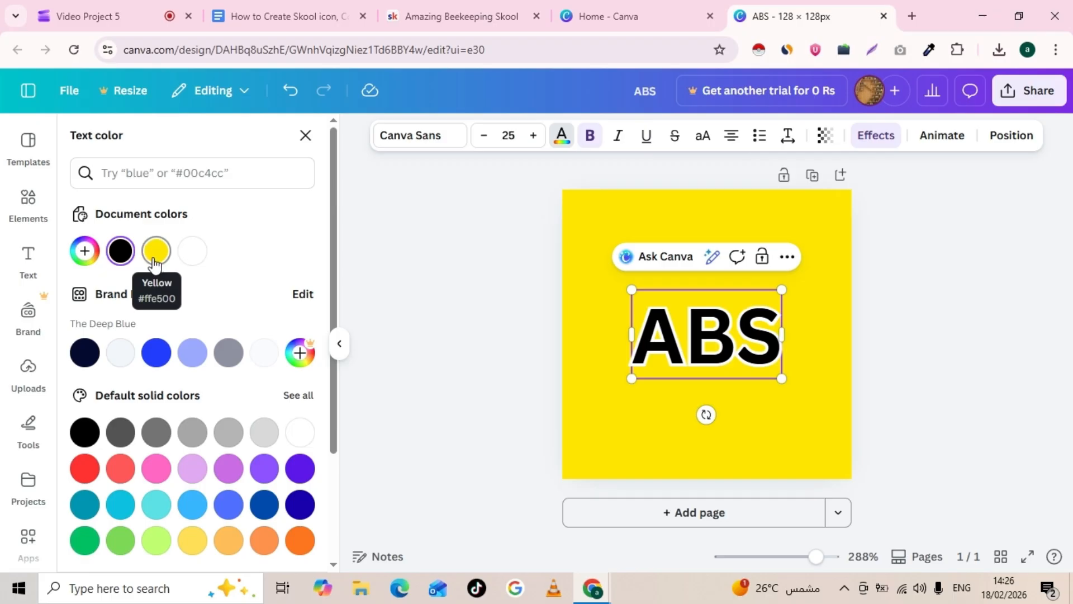
left_click(84, 250)
left_click_drag(87, 427, 101, 435)
left_click(143, 352)
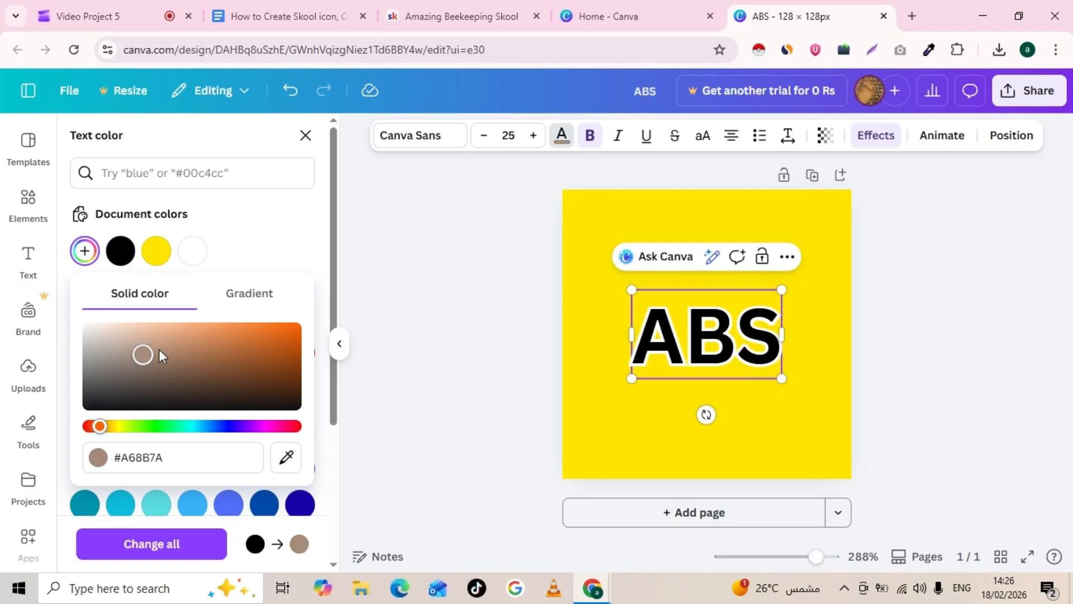
left_click_drag(143, 352, 329, 320)
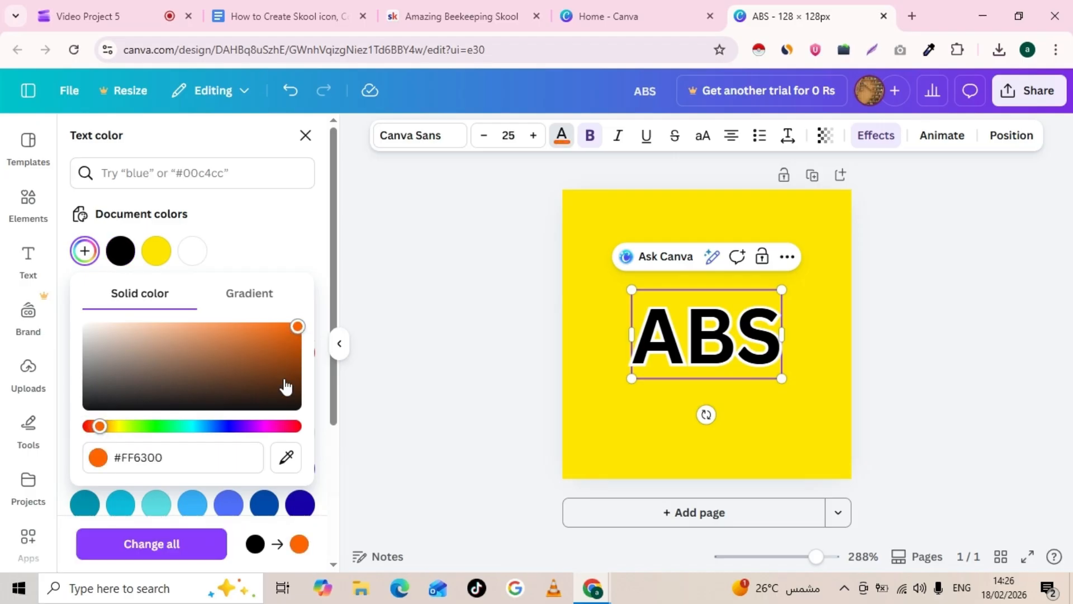
left_click(295, 223)
scroll(280, 381, "down", 1)
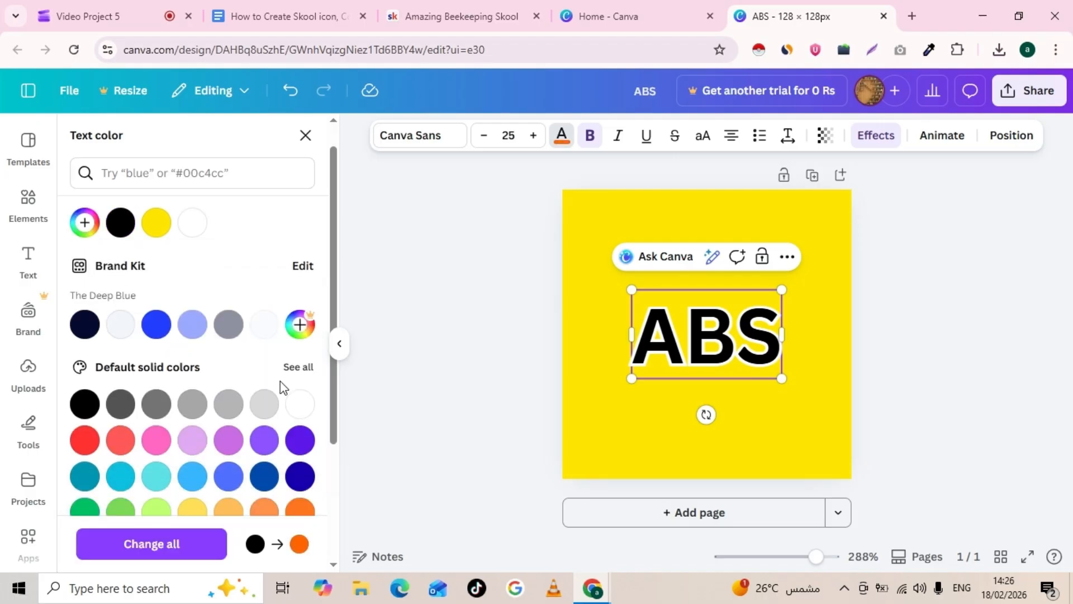
scroll(283, 400, "down", 4)
scroll(282, 400, "up", 5)
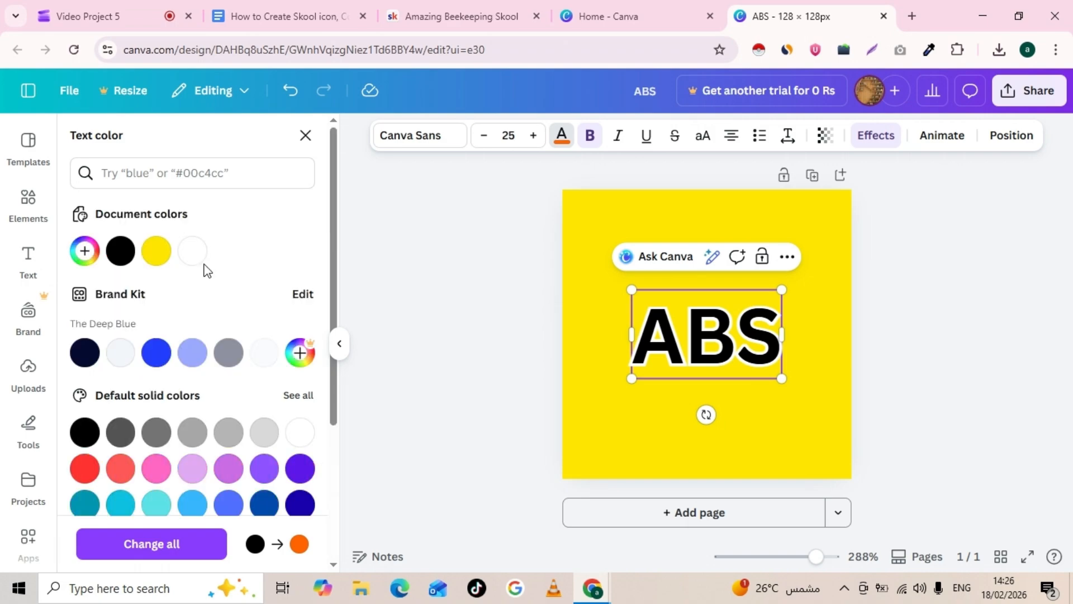
Change the ABS heading's outline color to a custom orange, #FF7300, and increase the outline thickness to about 103
left_click(875, 136)
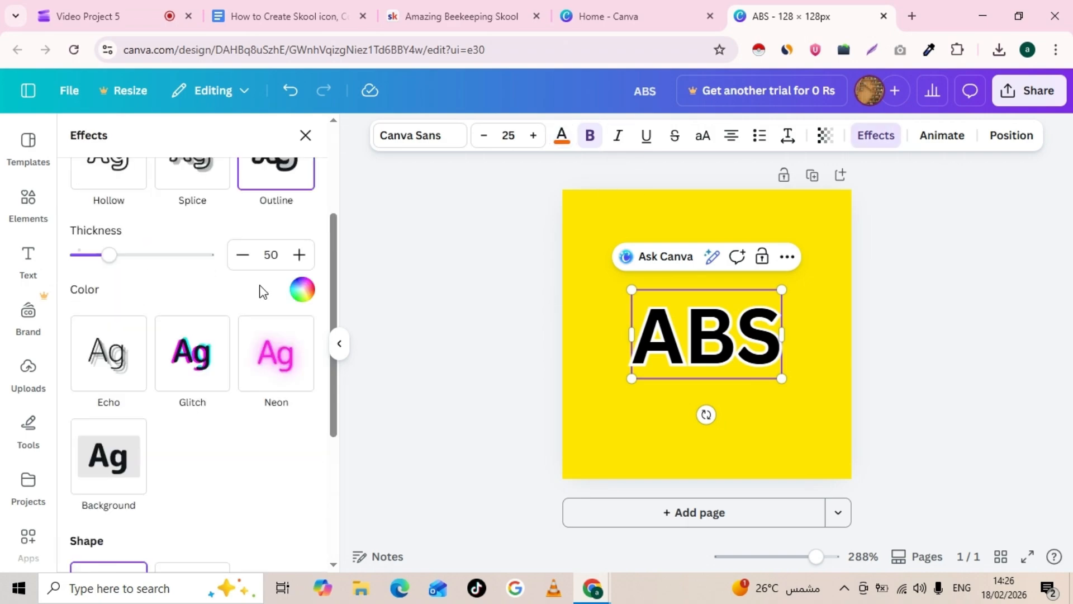
left_click(302, 290)
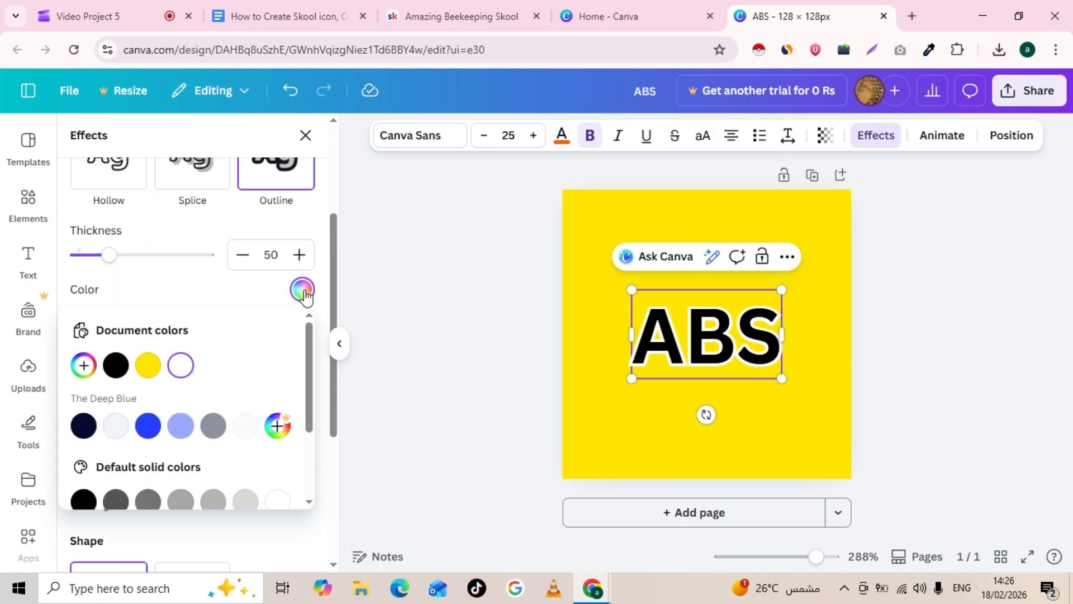
left_click(83, 366)
left_click(92, 501)
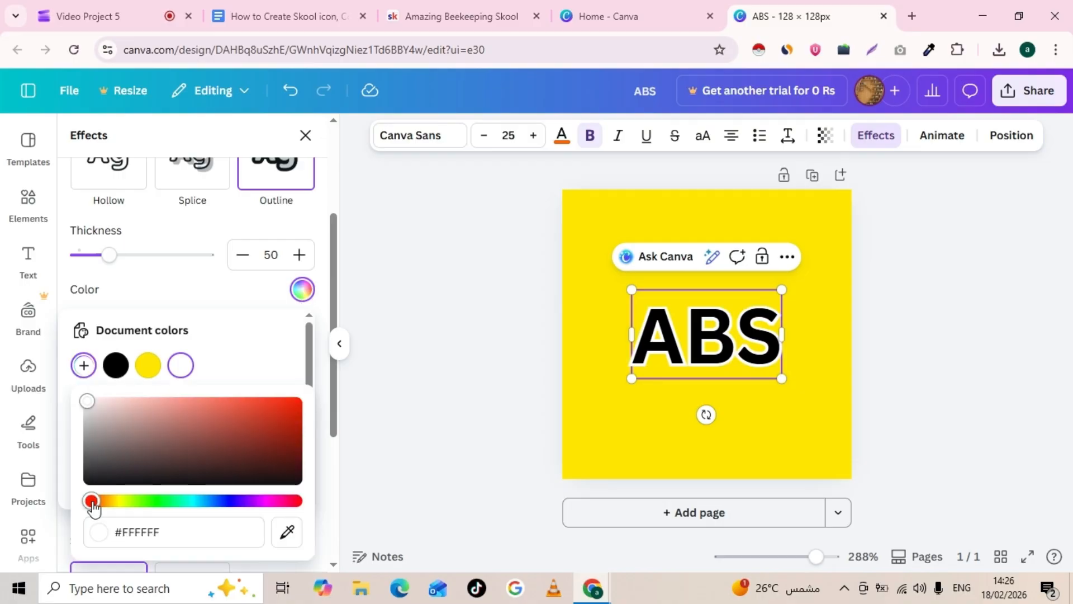
left_click_drag(94, 502, 103, 501)
left_click(273, 400)
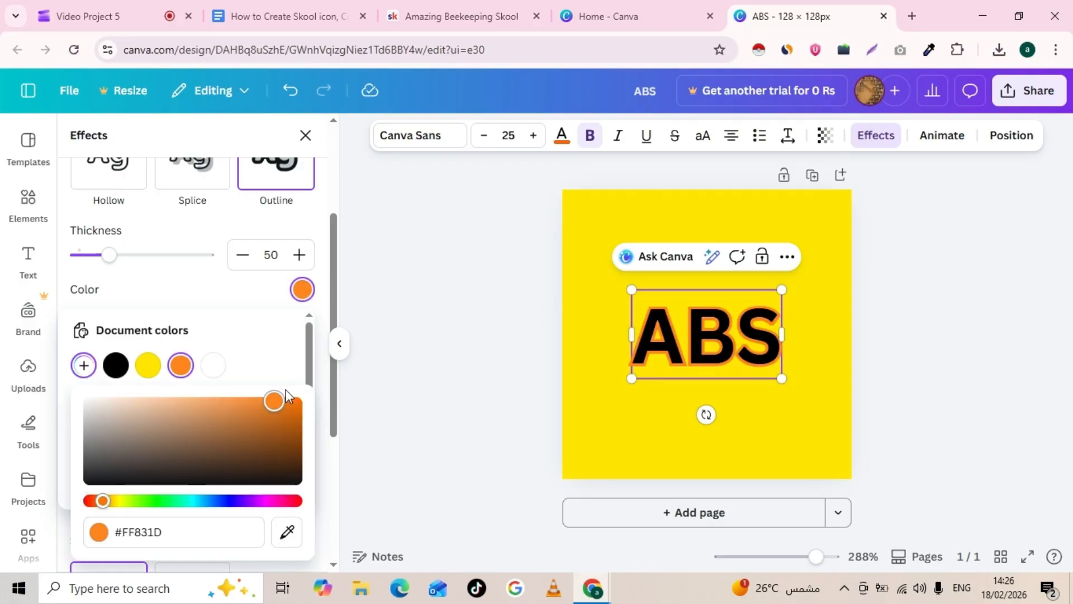
left_click_drag(286, 391, 323, 387)
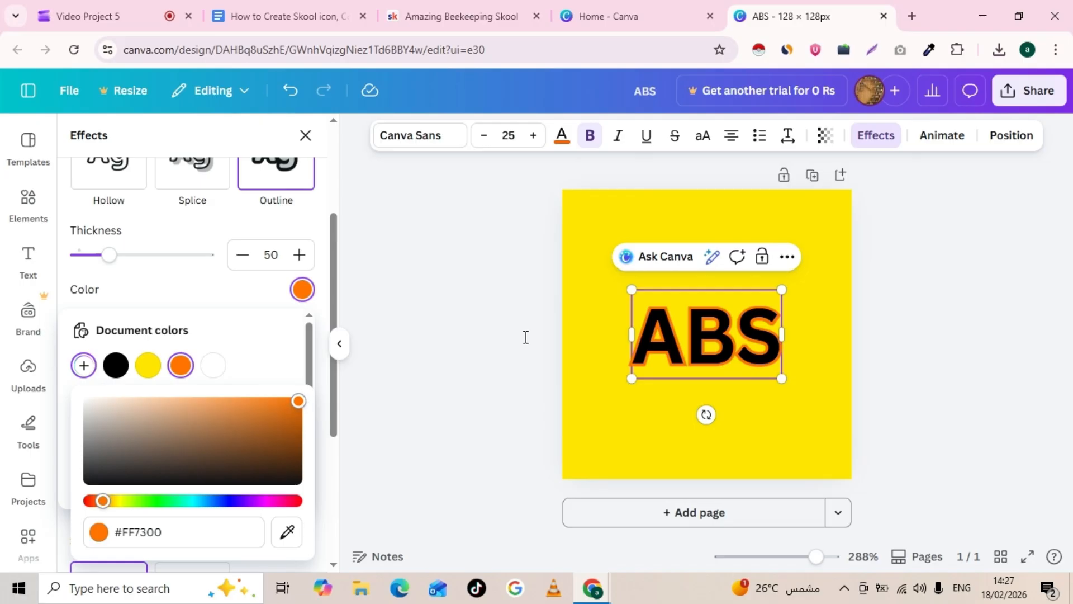
left_click(263, 301)
left_click_drag(109, 255, 146, 265)
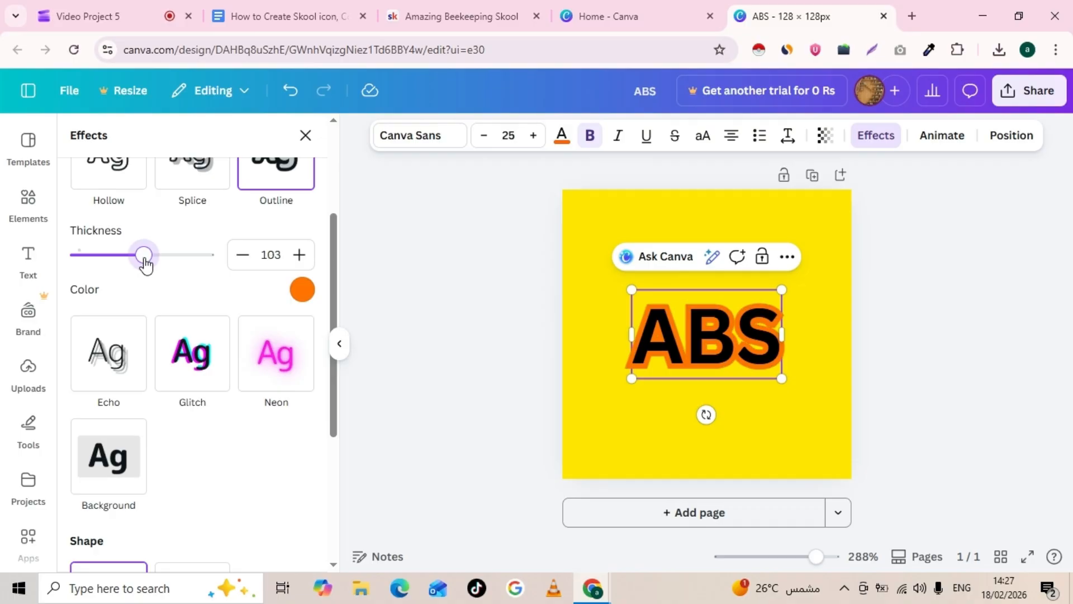
Lower the outline thickness of the ABS heading by 3 and deselect the heading
left_click(242, 258)
left_click(242, 258)
left_click(242, 259)
left_click(958, 337)
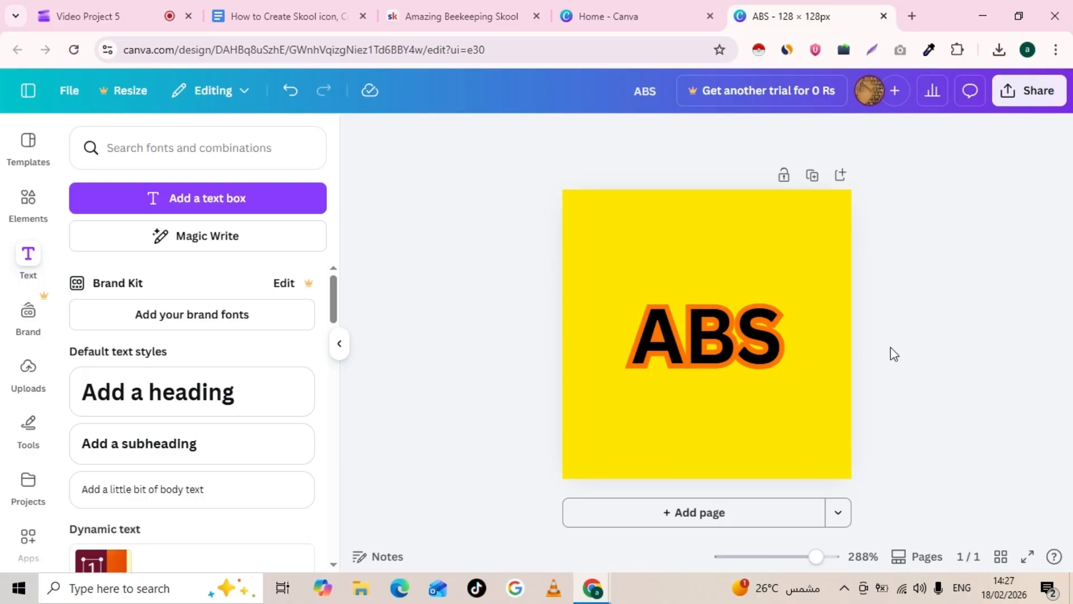
Download the ABS icon design as a PNG at size 1 (128 × 128 px)
left_click(1026, 96)
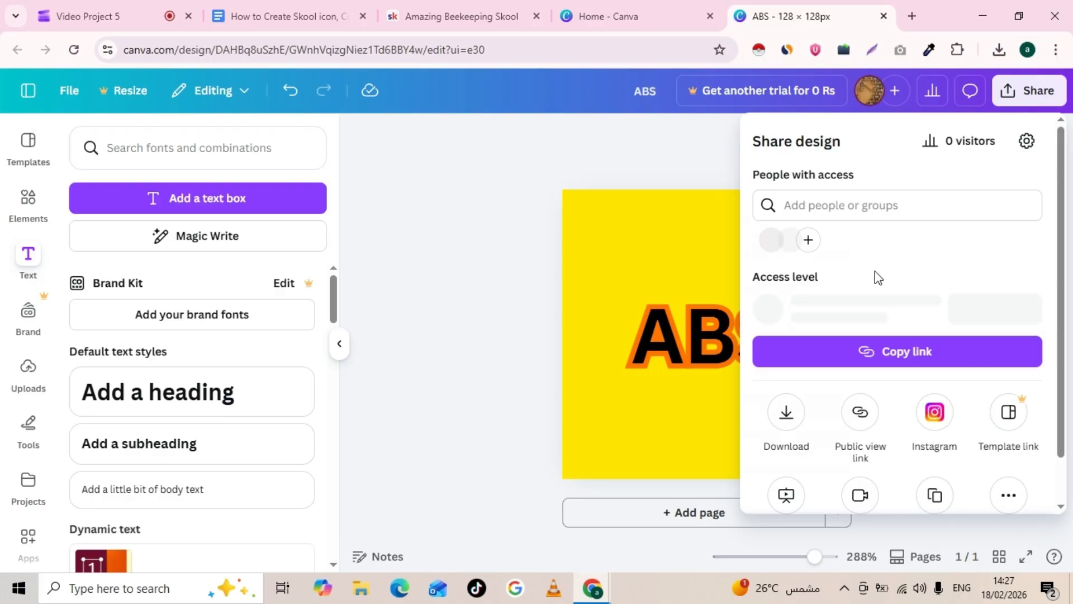
left_click(787, 371)
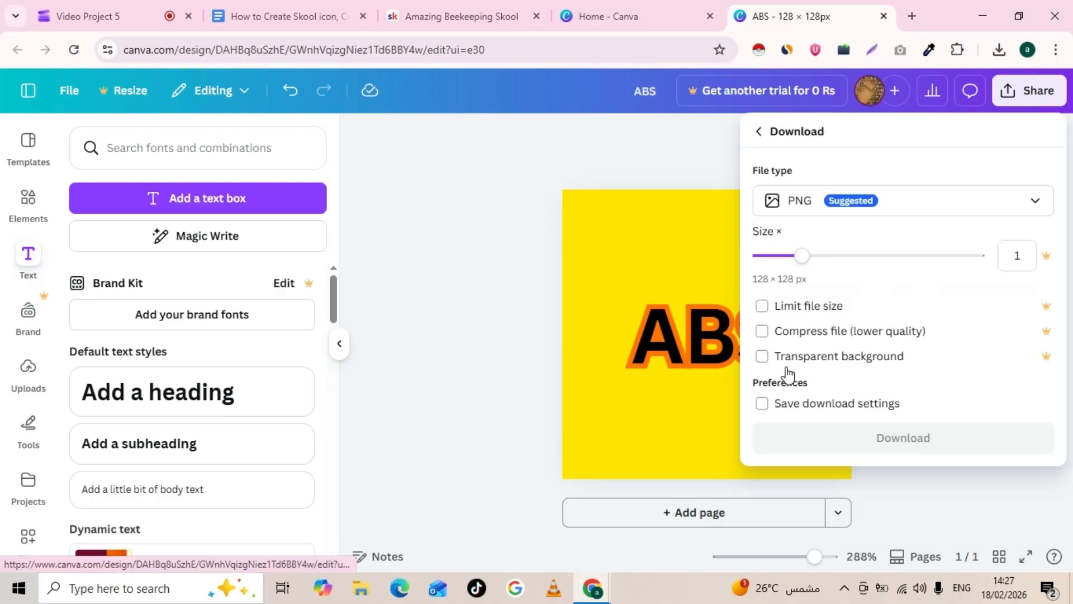
left_click(864, 438)
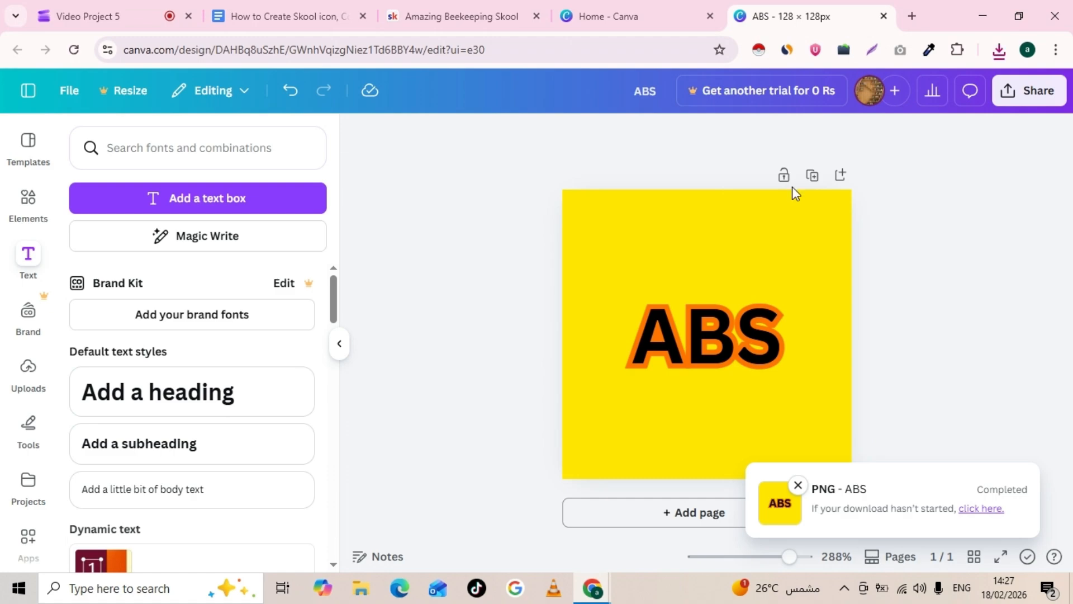
Switch to the Skool group's general settings and upload the ABS PNG file from Downloads as the group icon
left_click(503, 18)
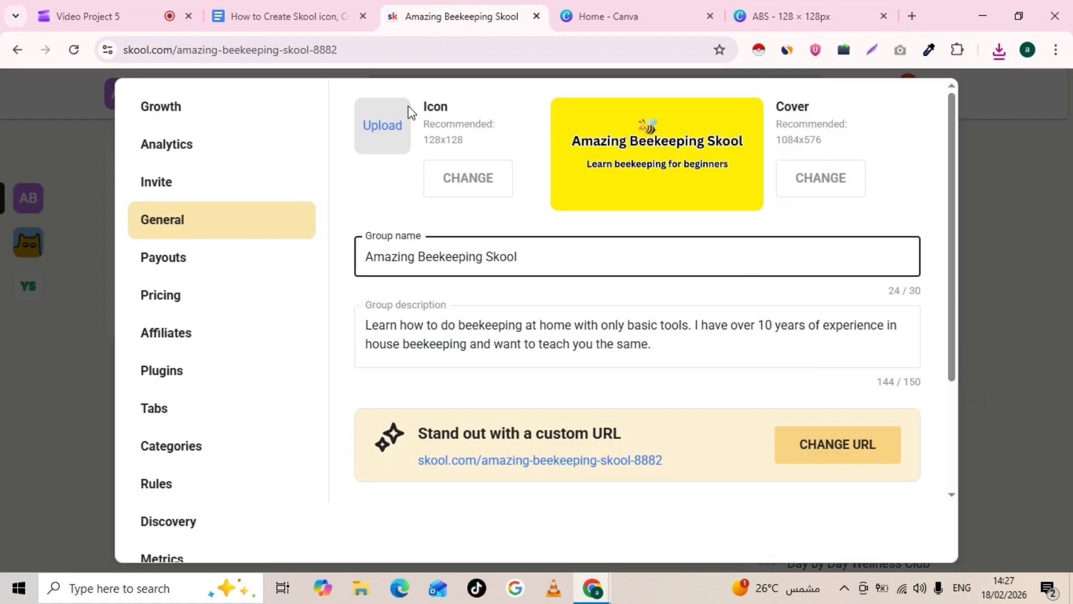
left_click(459, 190)
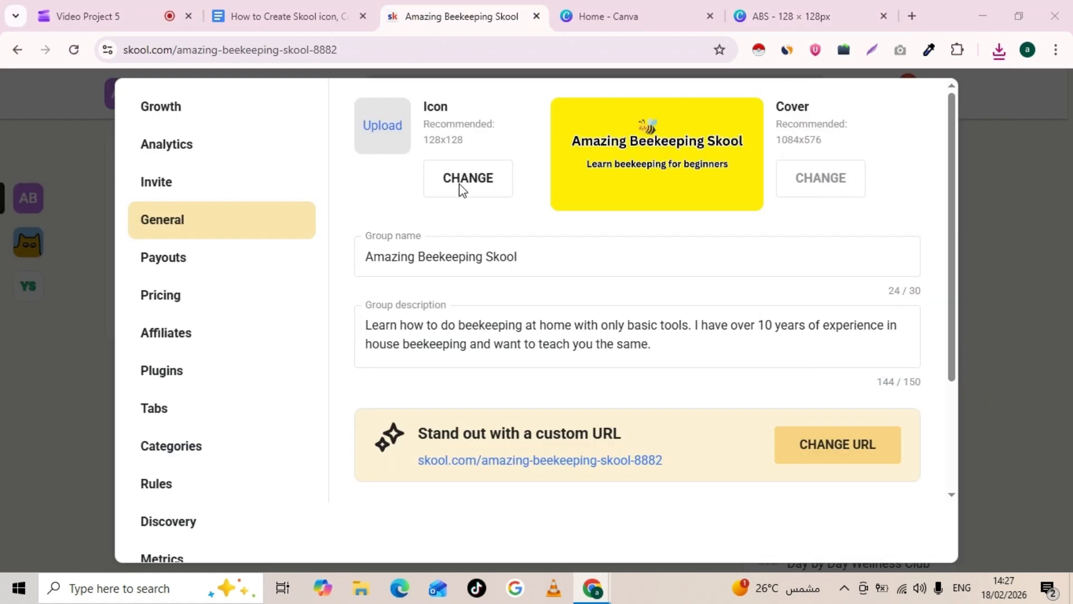
left_click(230, 133)
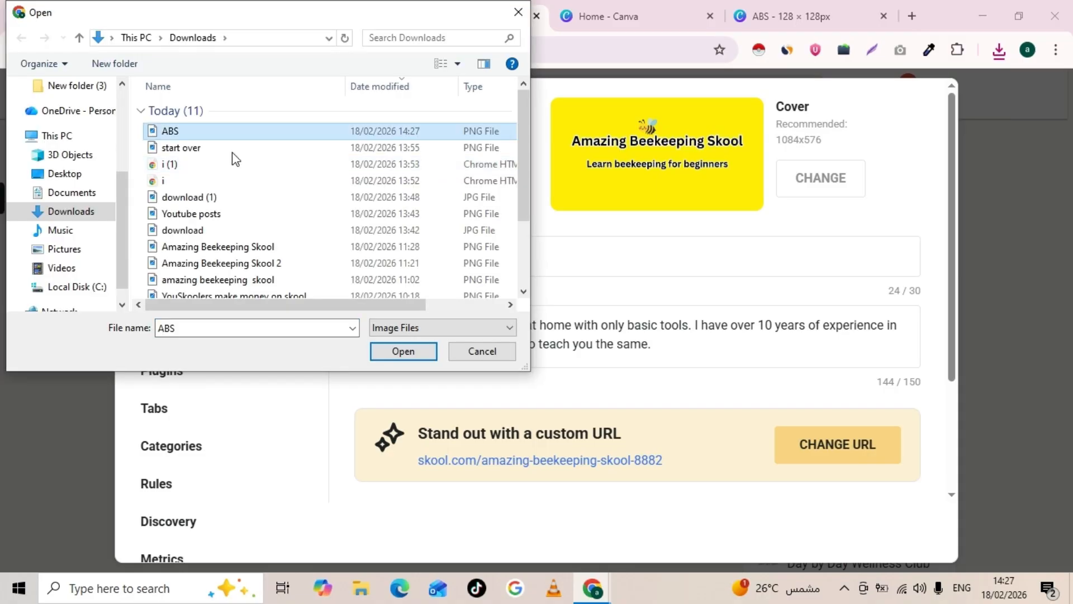
left_click(424, 357)
left_click(590, 427)
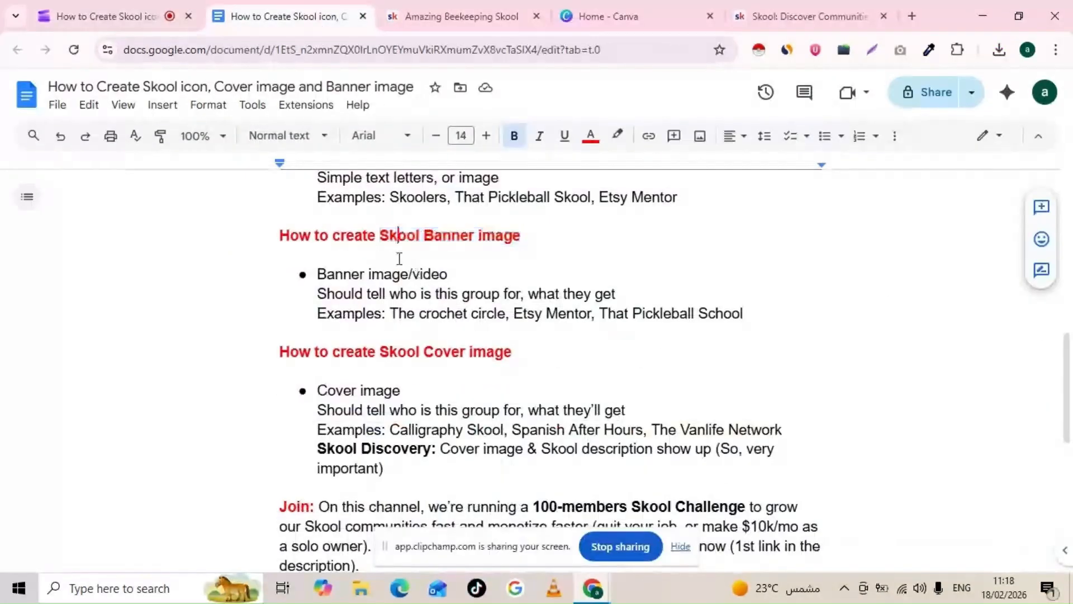
Highlight "Skool Banner image" in the notes document, and open the About page of the Amazing Beekeeping Skool community
left_click_drag(380, 235, 532, 236)
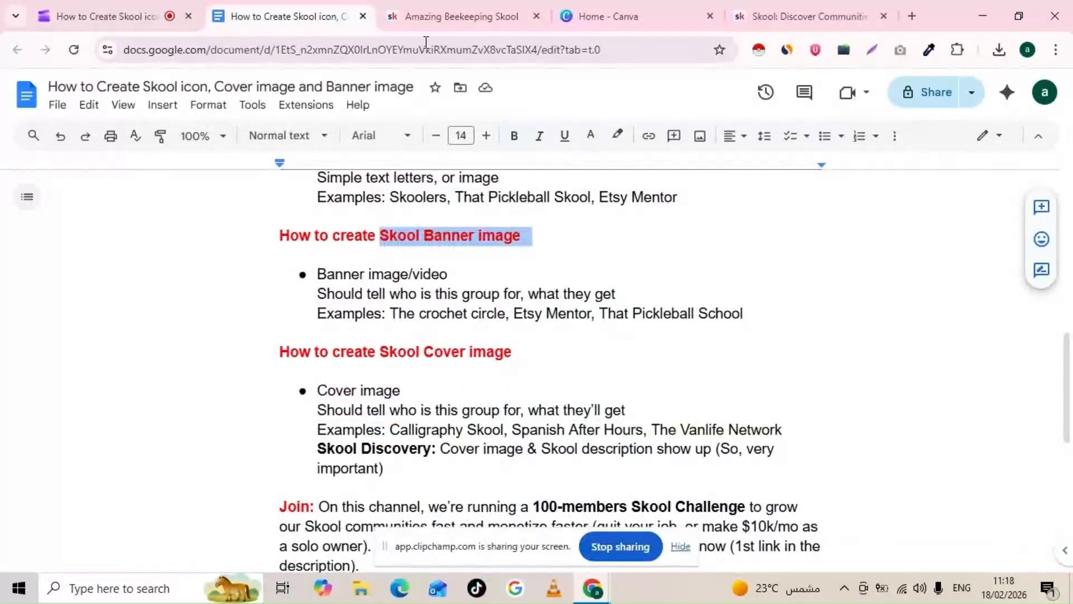
left_click(478, 22)
left_click(1001, 348)
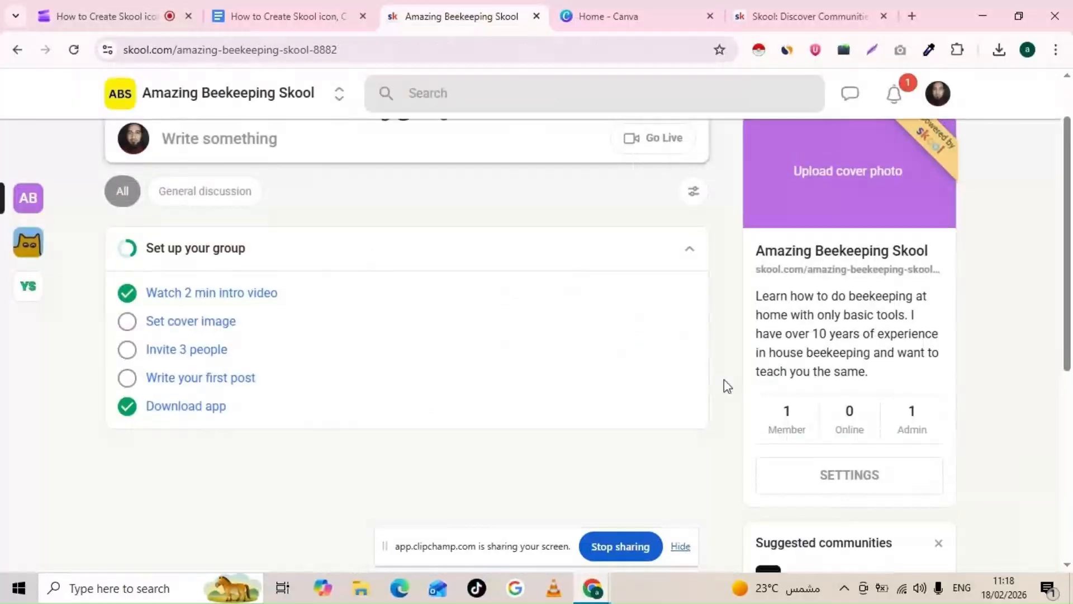
scroll(724, 380, "up", 2)
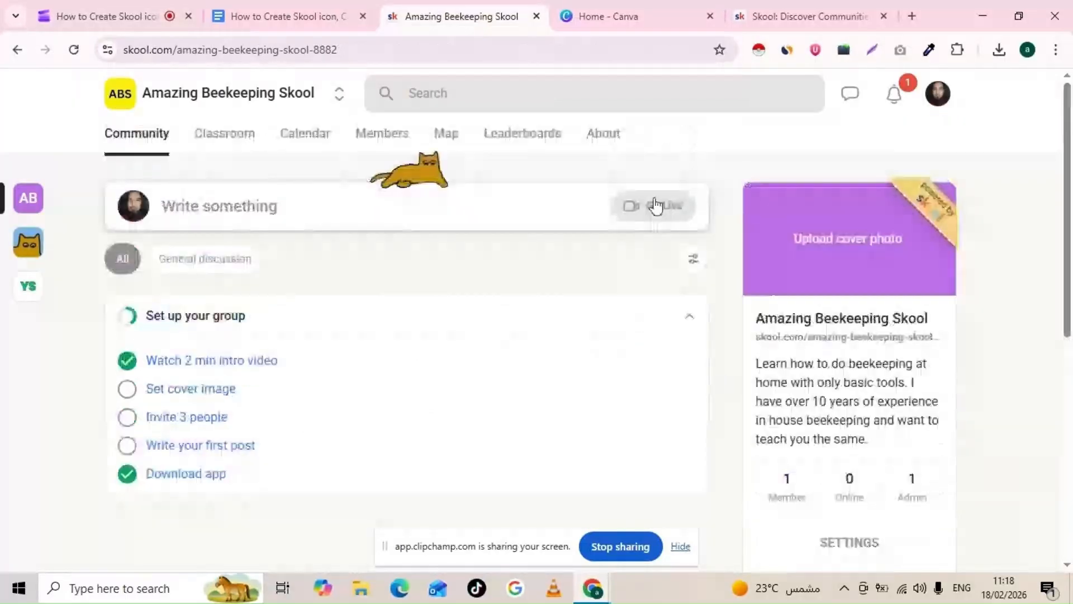
left_click(603, 134)
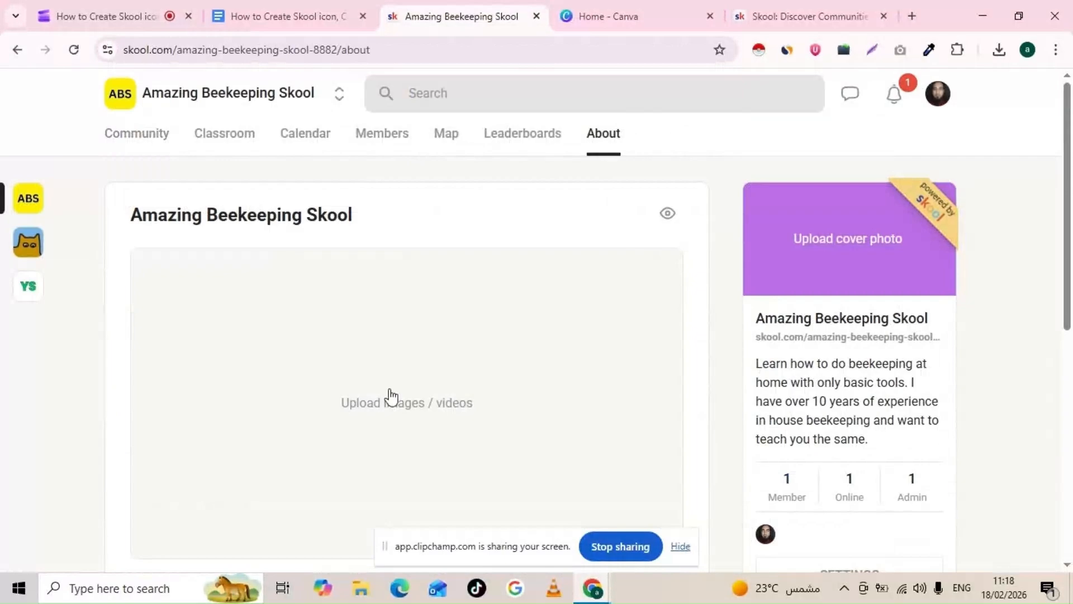
Open the media upload dialog for the About page's banner area and highlight the recommended image dimensions
scroll(421, 352, "down", 2)
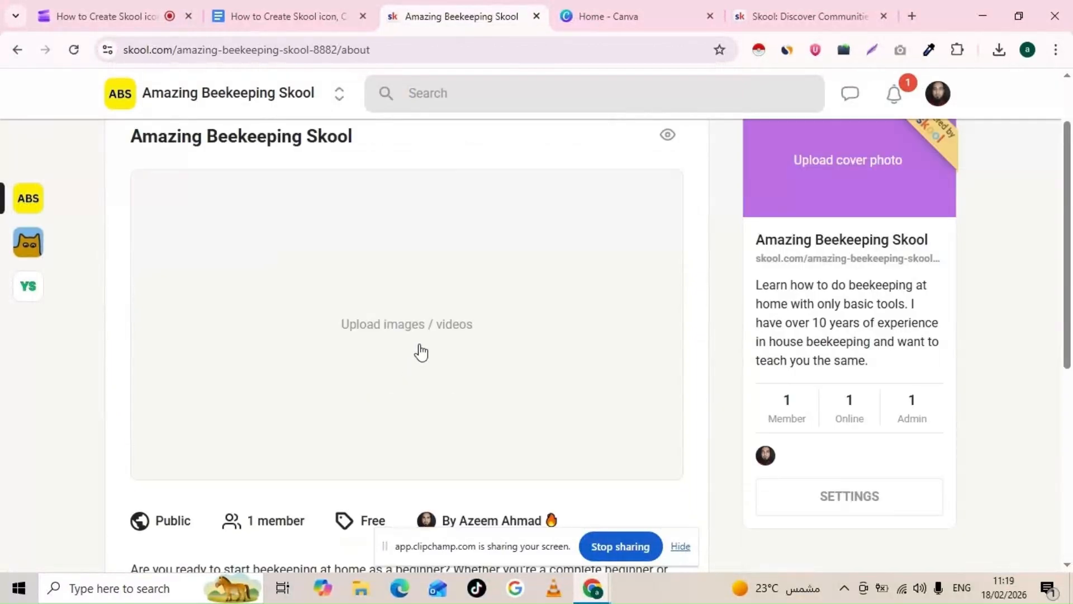
scroll(421, 352, "down", 2)
scroll(420, 352, "up", 4)
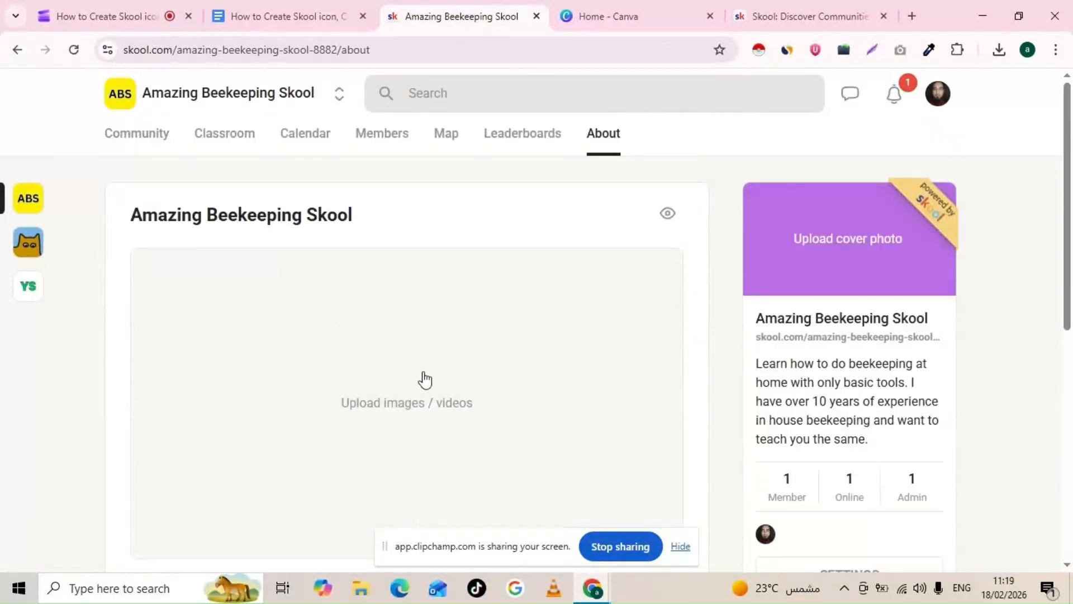
scroll(425, 380, "down", 2)
left_click(425, 380)
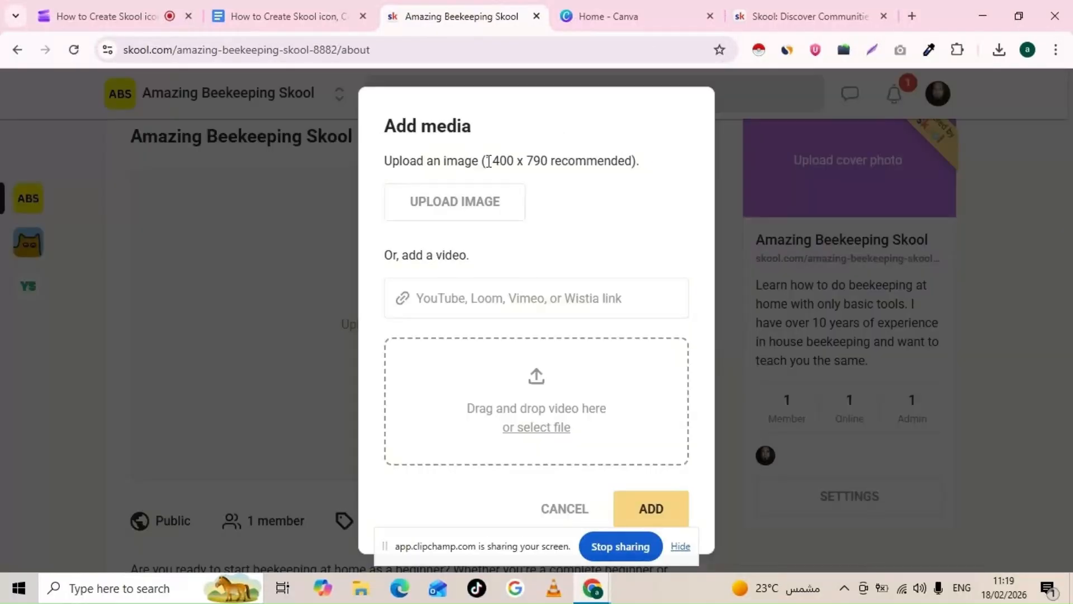
left_click_drag(489, 161, 548, 163)
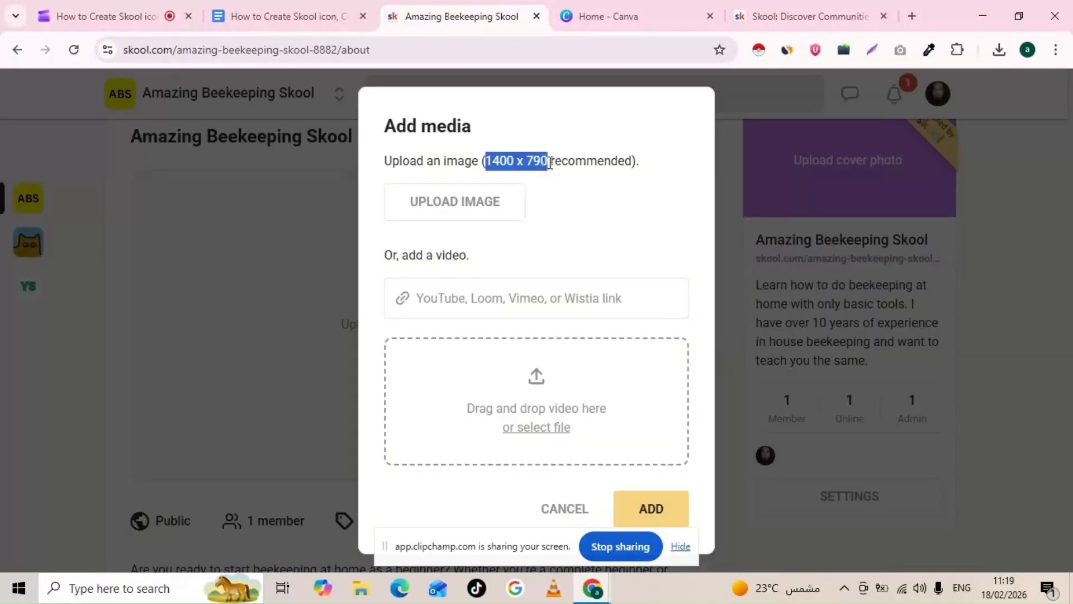
Switch to Canva and create a new custom-size design of 1400 × 790 px
left_click(633, 20)
left_click_drag(455, 202, 302, 199)
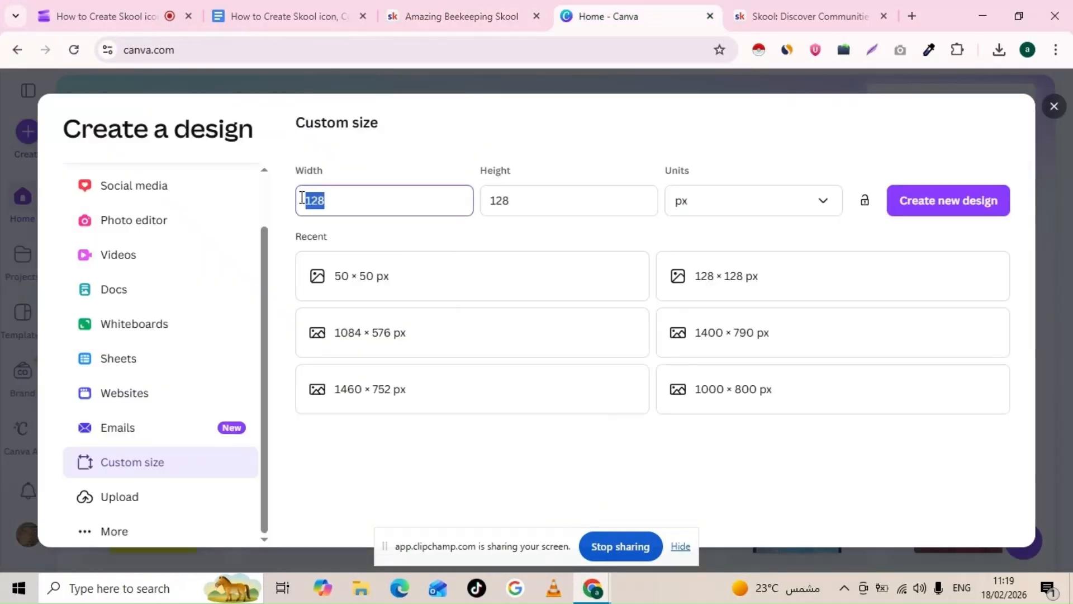
type("1400")
left_click_drag(520, 201, 473, 200)
type("790")
left_click(917, 208)
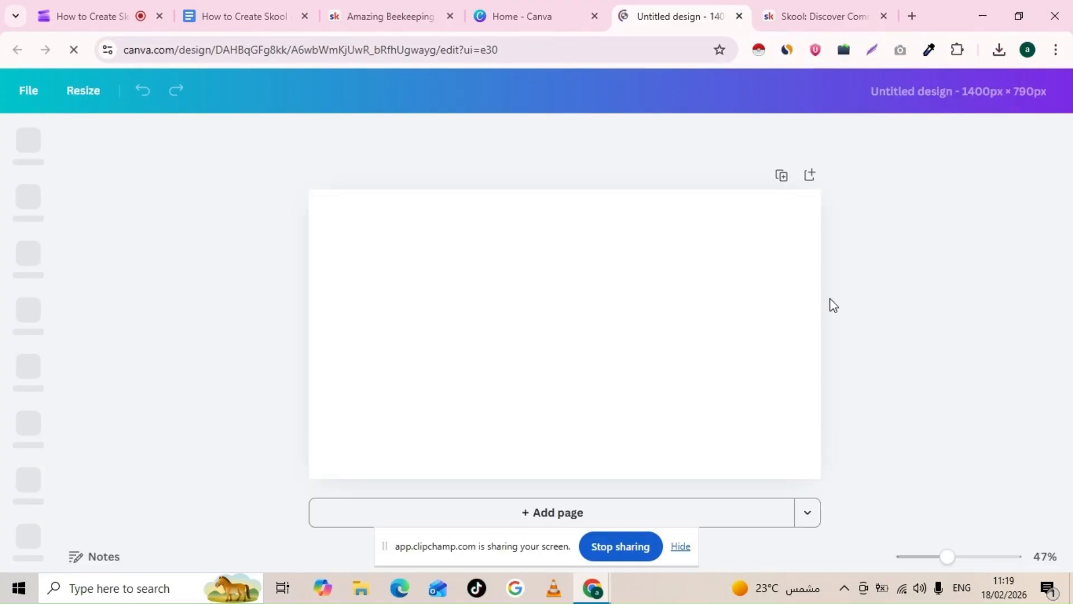
Set the blank banner page's background to a custom solid yellow, #FFED00
left_click(704, 344)
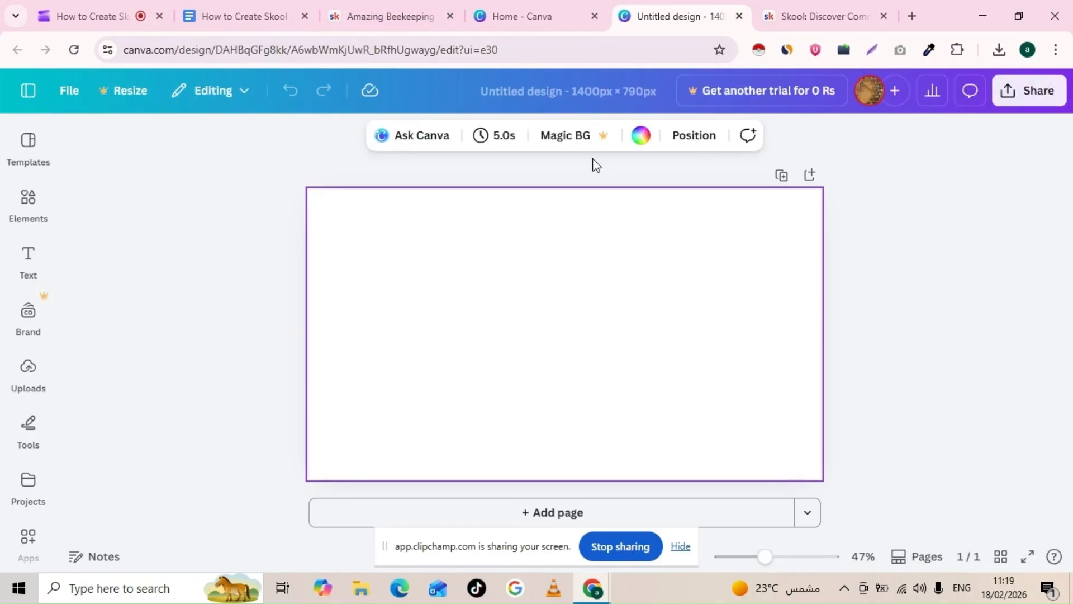
left_click(642, 137)
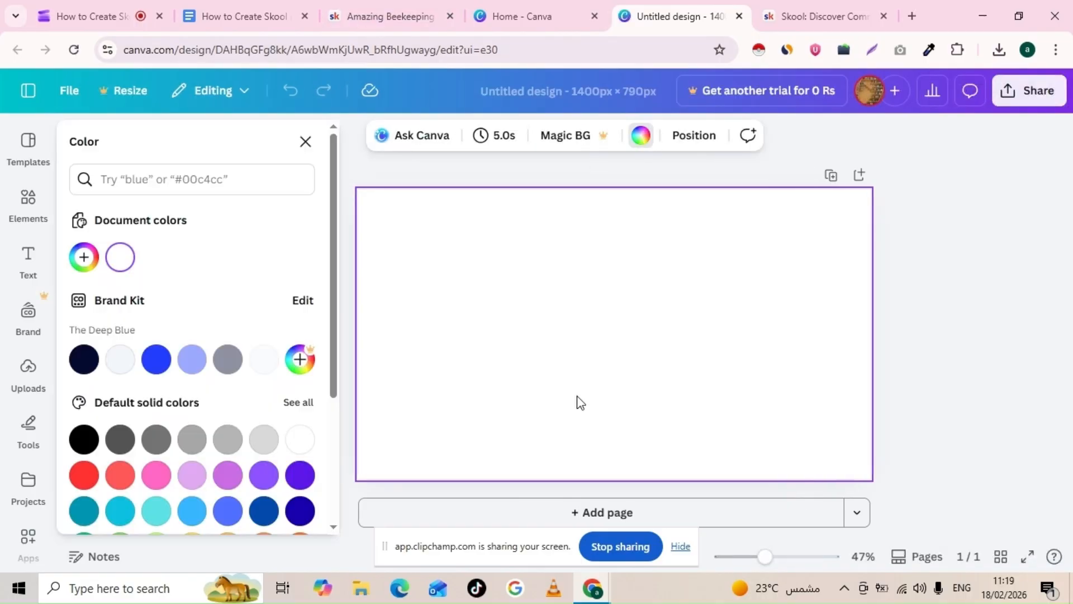
left_click(86, 259)
left_click(98, 432)
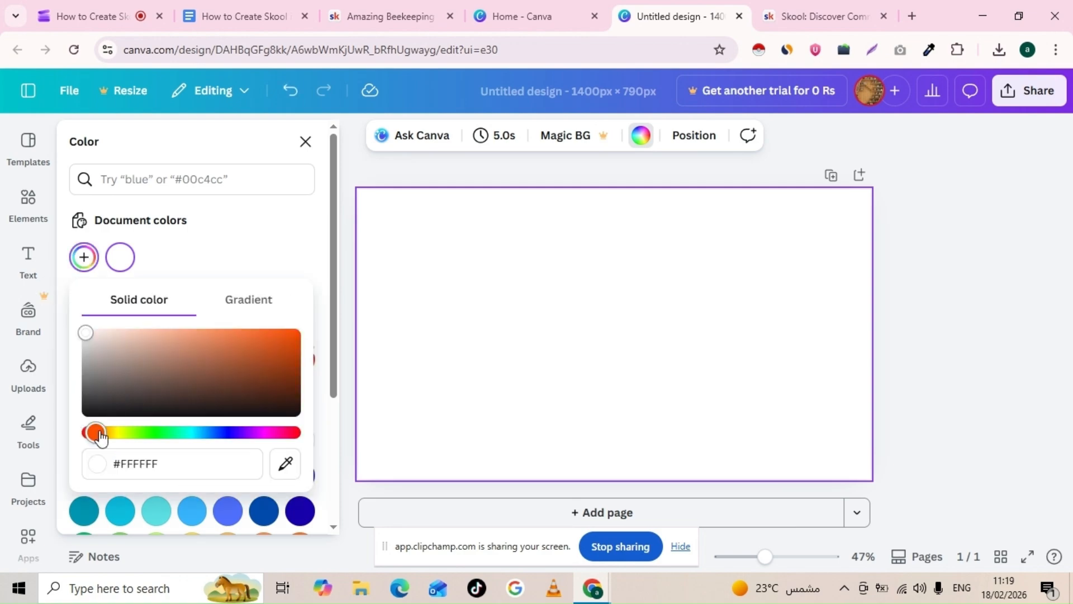
left_click_drag(100, 438, 116, 442)
left_click_drag(86, 333, 312, 329)
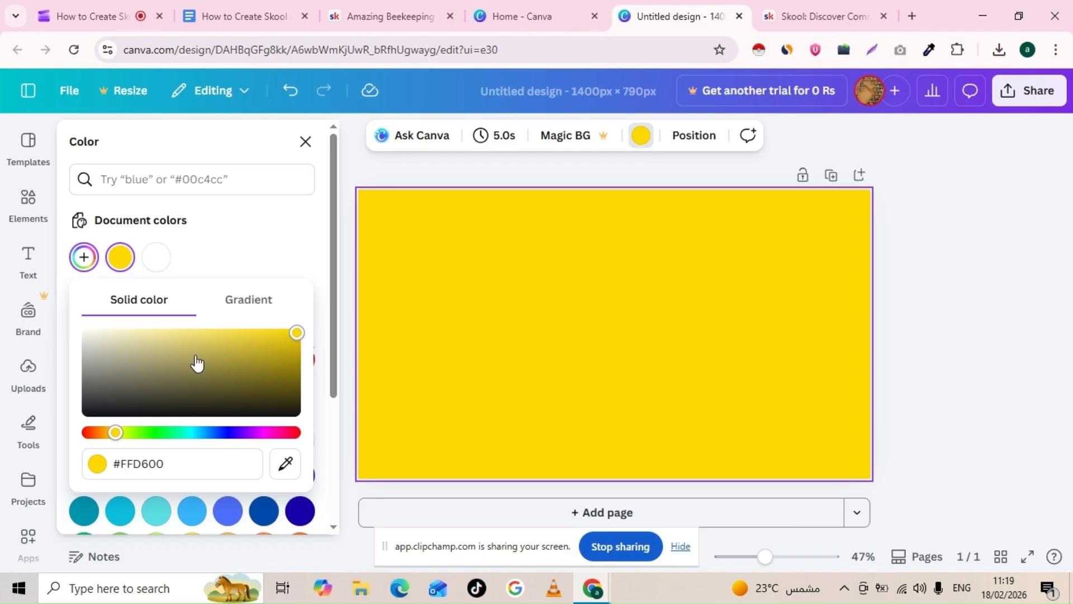
left_click_drag(115, 433, 118, 434)
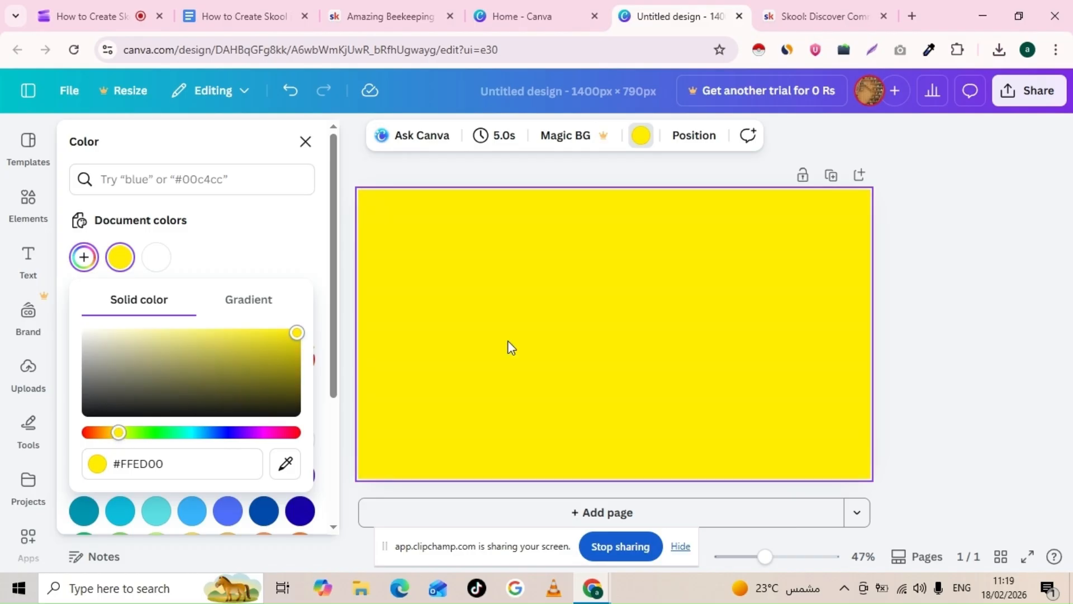
left_click(960, 323)
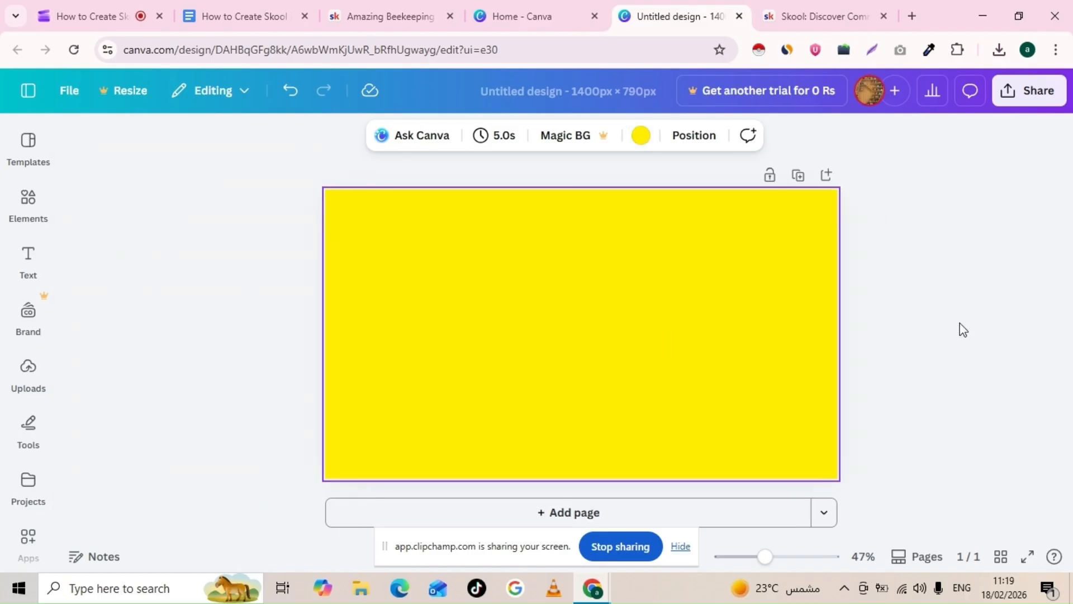
Add a heading to the yellow banner page reading "Amazing Beekeeping Skool"
left_click(28, 283)
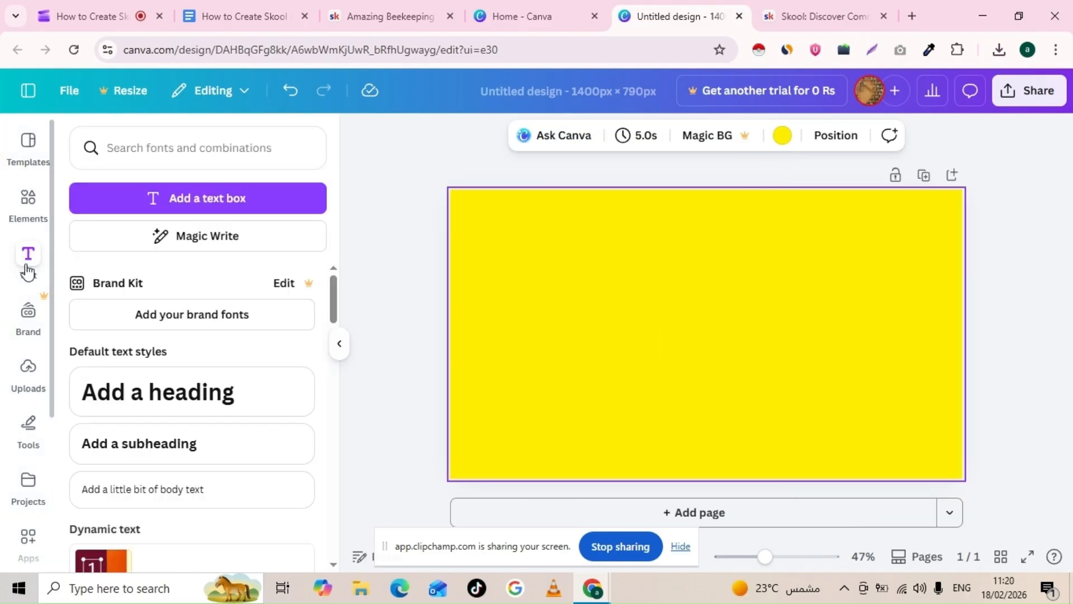
left_click(199, 402)
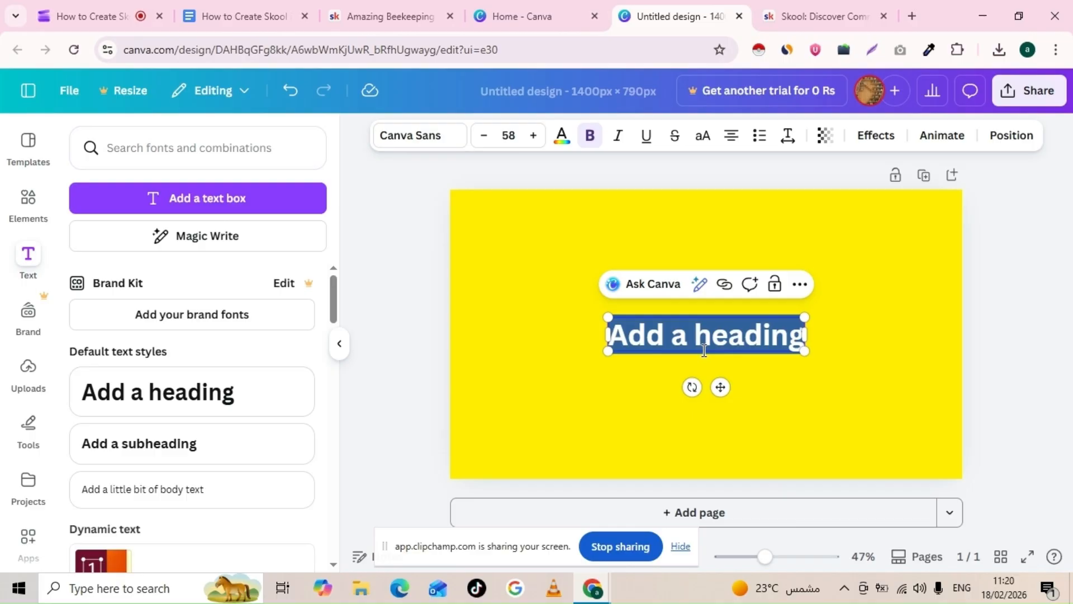
type("Amazn")
key("BackSpace")
type("ing Beek")
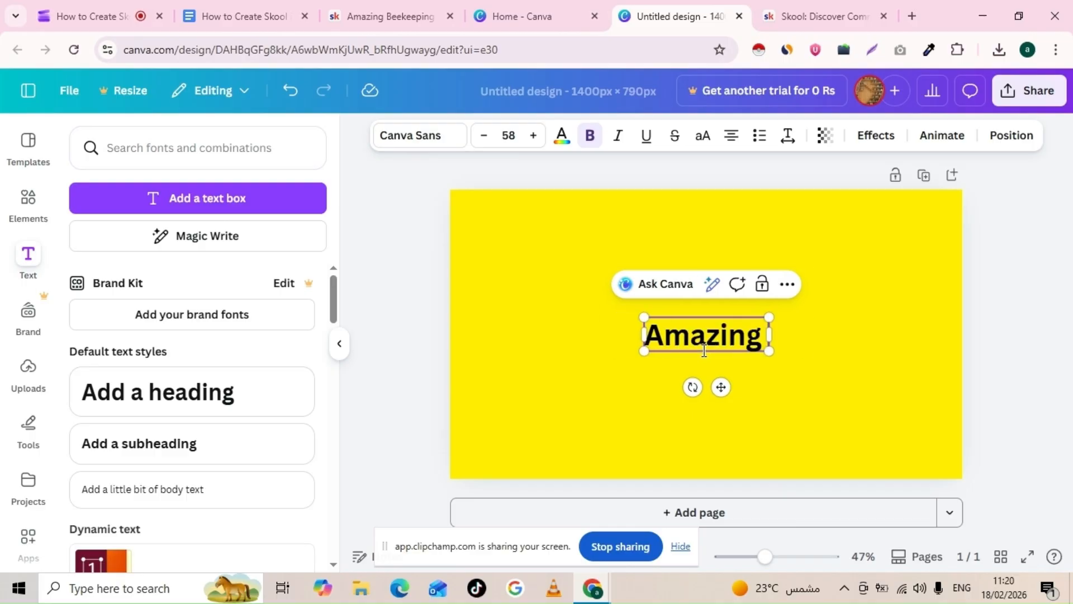
type("eeping Sk")
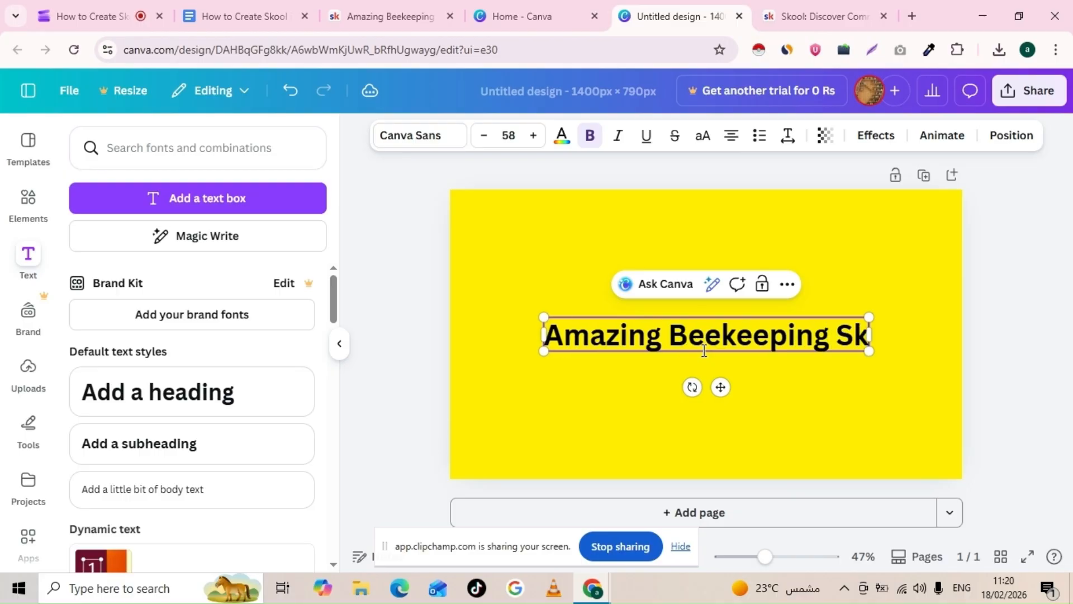
type("ool")
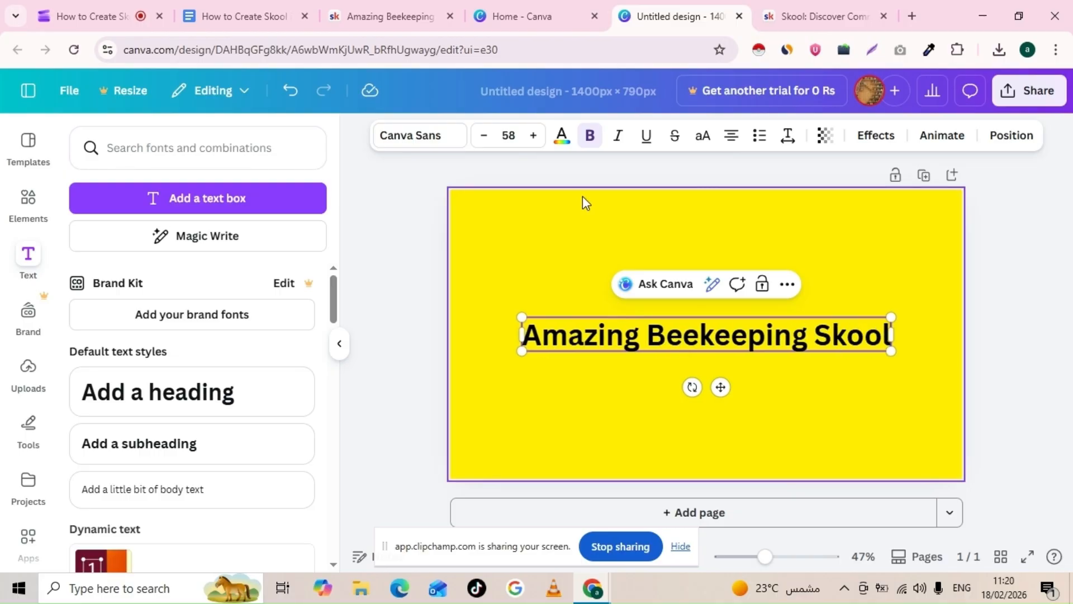
left_click(1009, 323)
Increase the font size of the "Amazing Beekeeping Skool" heading to 70
left_click(859, 339)
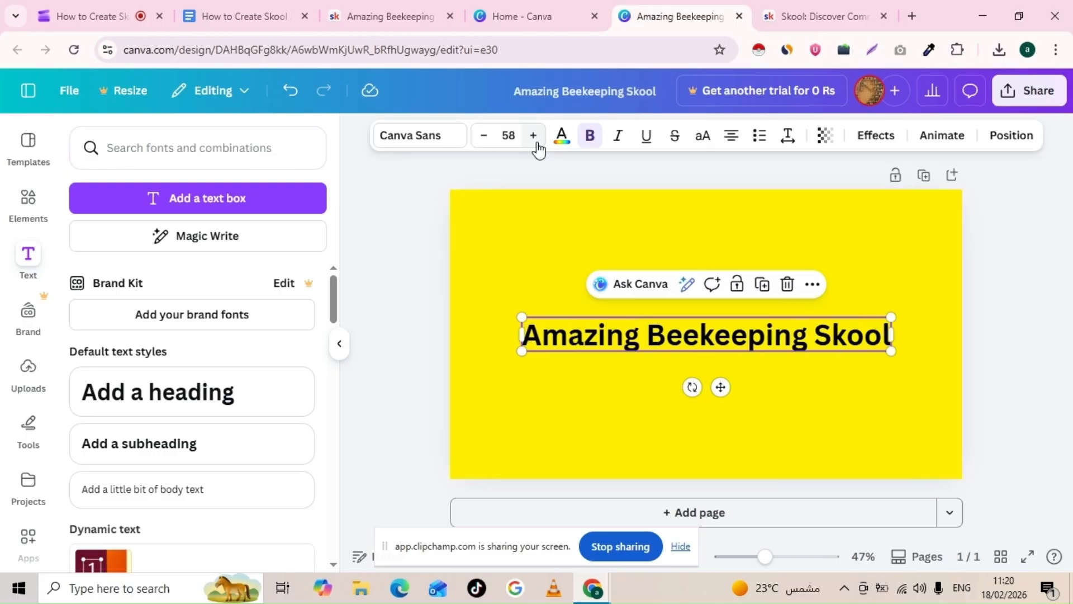
left_click(534, 135)
left_click(534, 135)
left_click(534, 136)
left_click(534, 136)
left_click(534, 136)
left_click(534, 136)
left_click(534, 136)
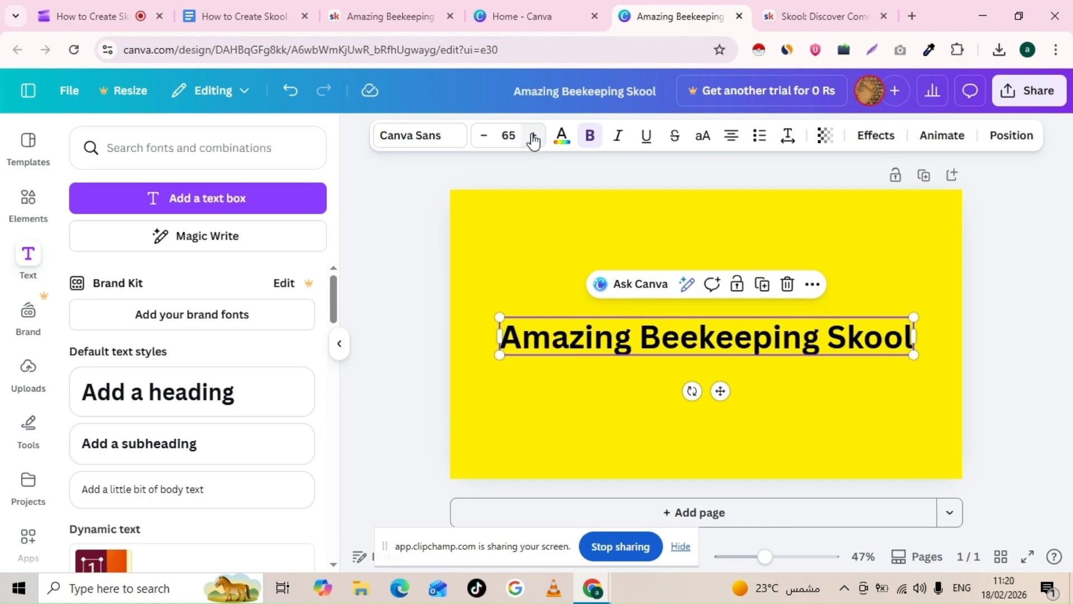
left_click(534, 135)
left_click(534, 136)
left_click(534, 136)
left_click(534, 135)
left_click(534, 135)
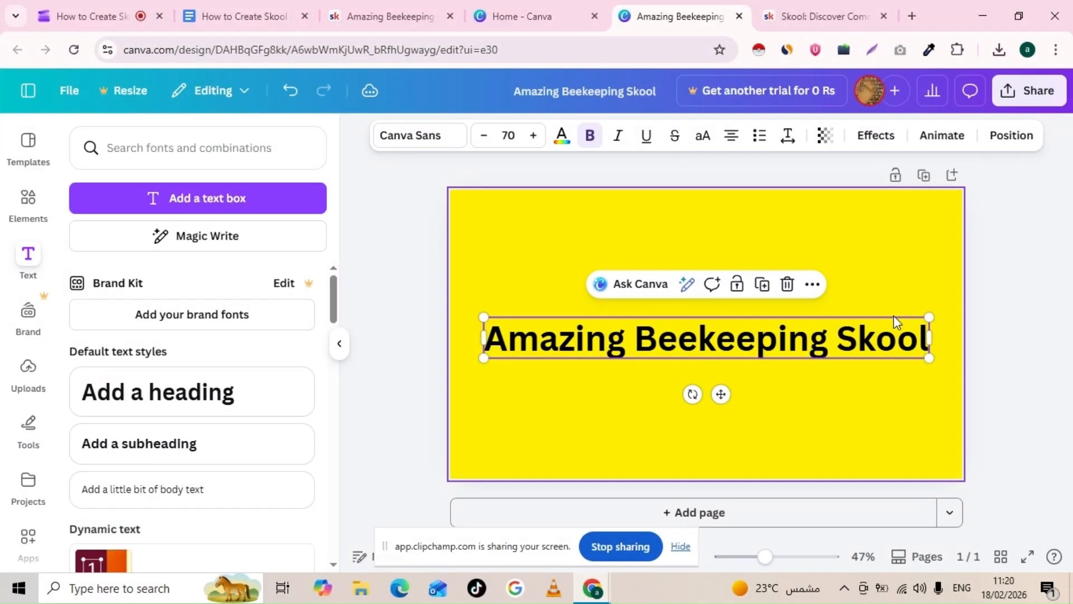
left_click(895, 317)
Apply the Outline text effect in white to the "Amazing Beekeeping Skool" heading
left_click(649, 346)
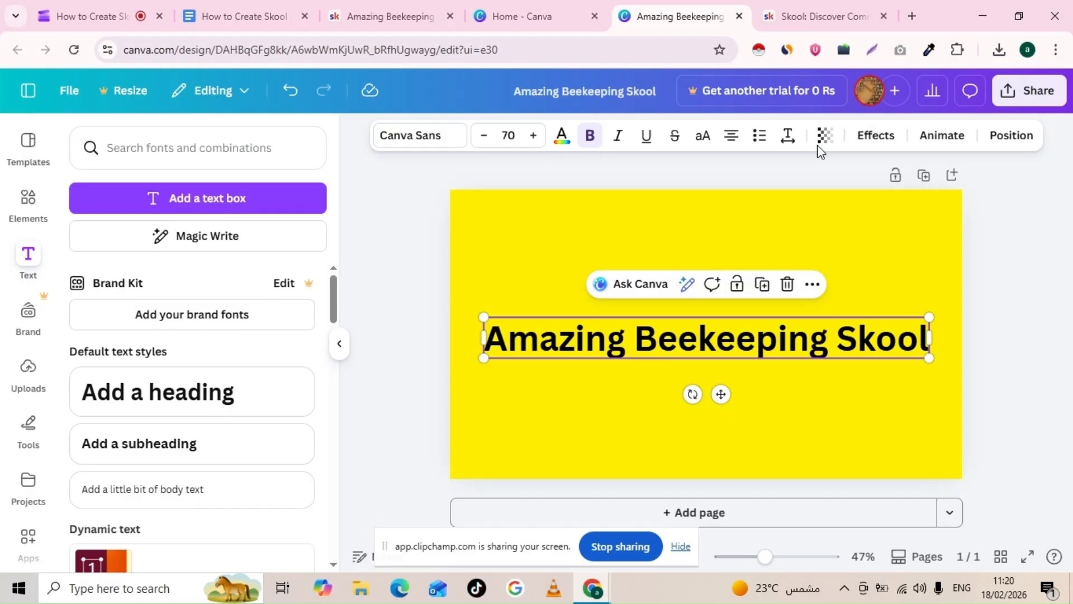
left_click(875, 135)
left_click(276, 327)
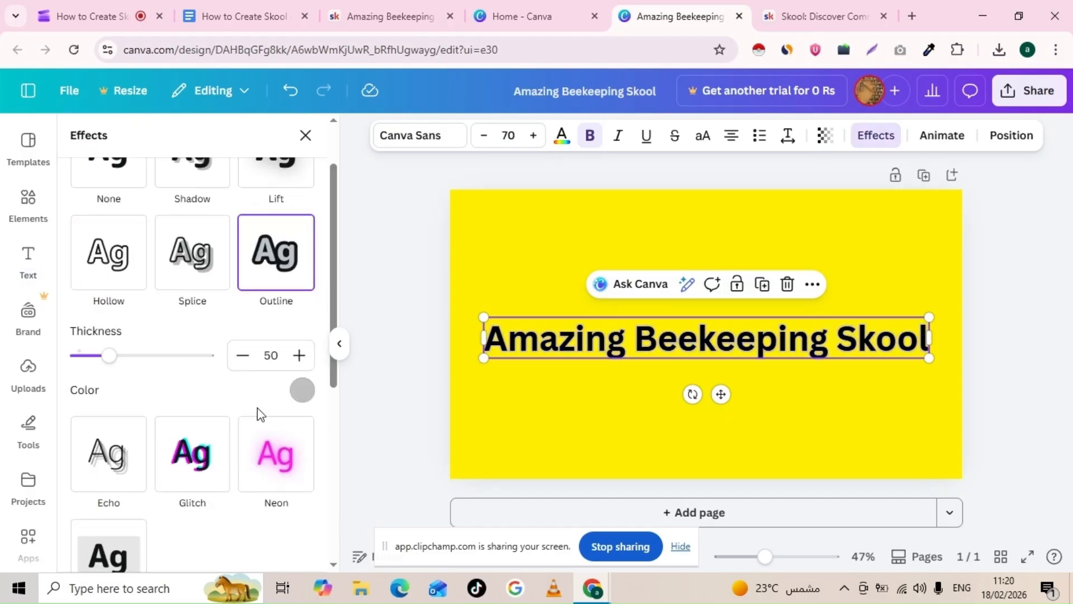
left_click(302, 388)
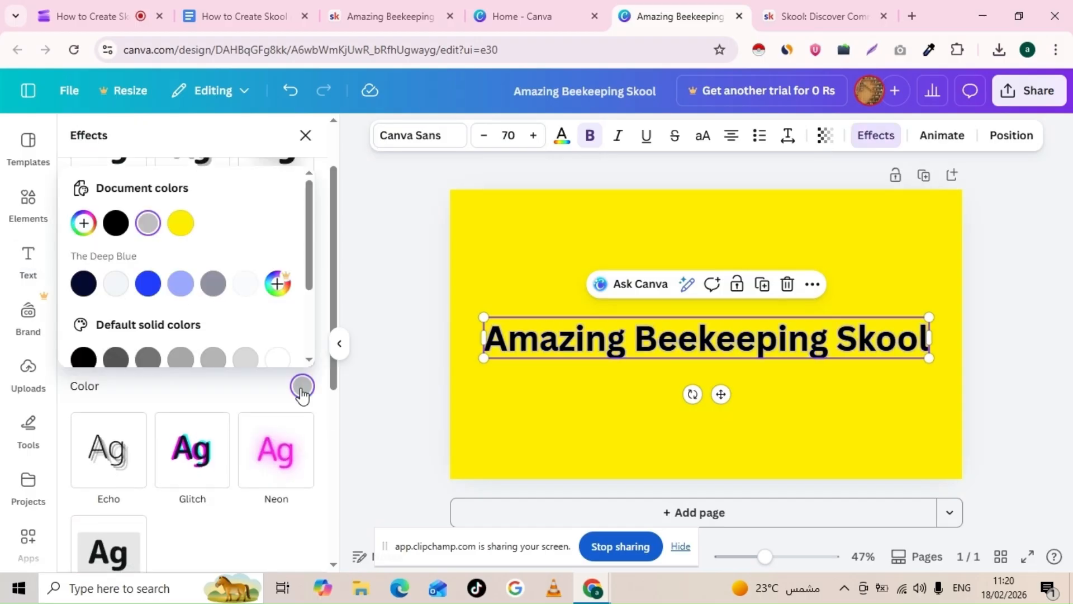
left_click(278, 359)
left_click(380, 368)
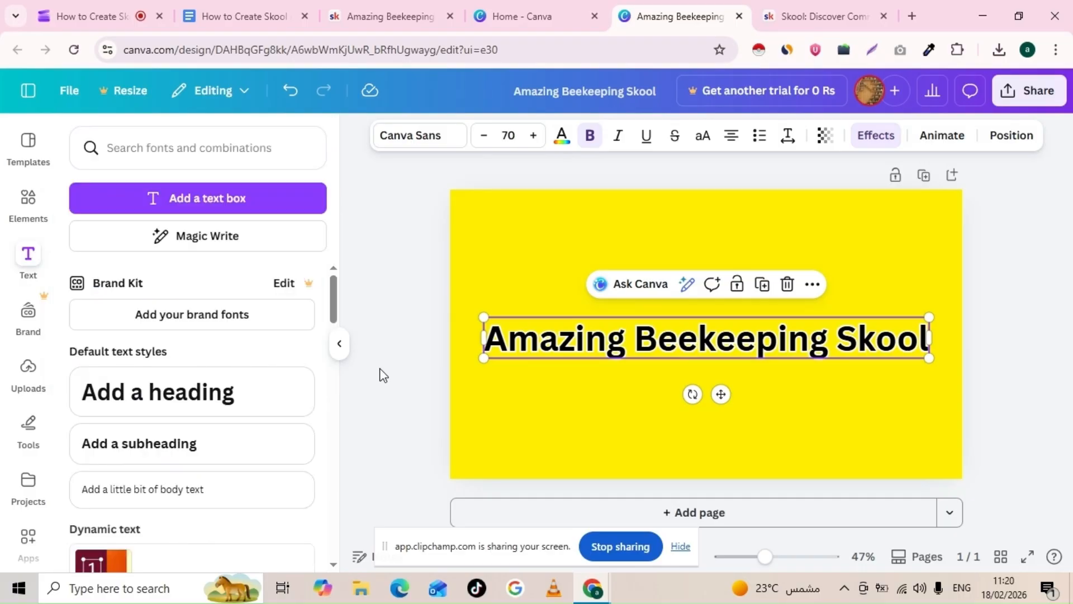
Set the thickness of the heading's outline effect to 116
left_click(863, 145)
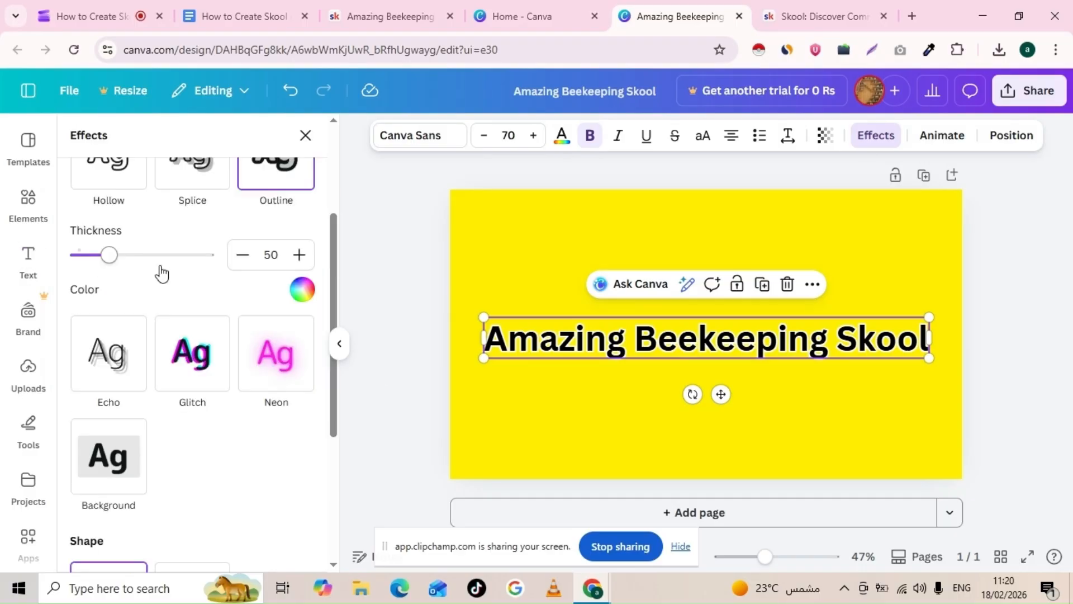
left_click_drag(108, 255, 155, 261)
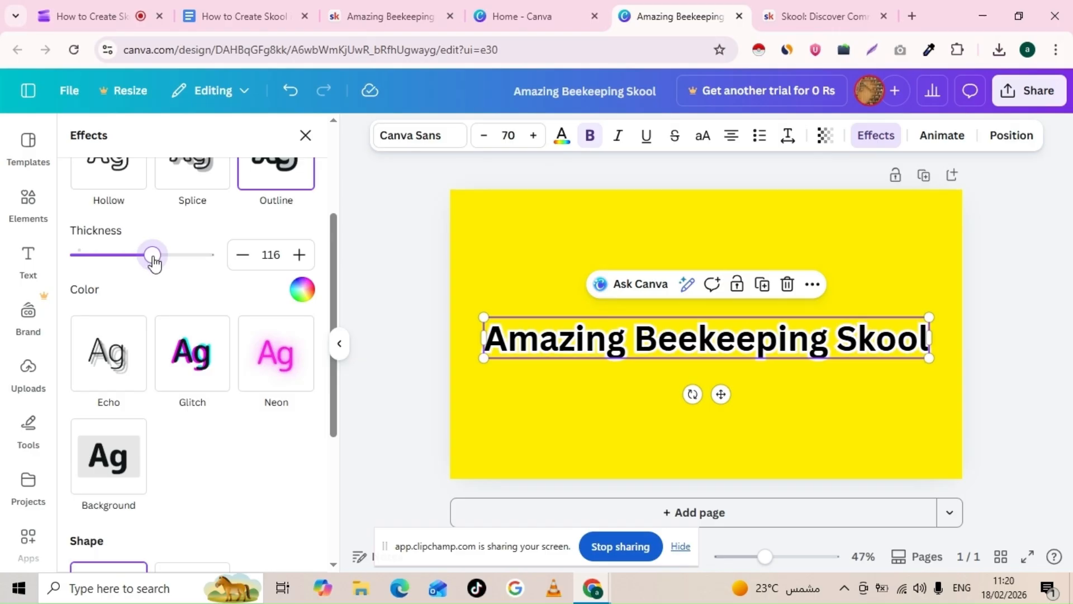
left_click(849, 273)
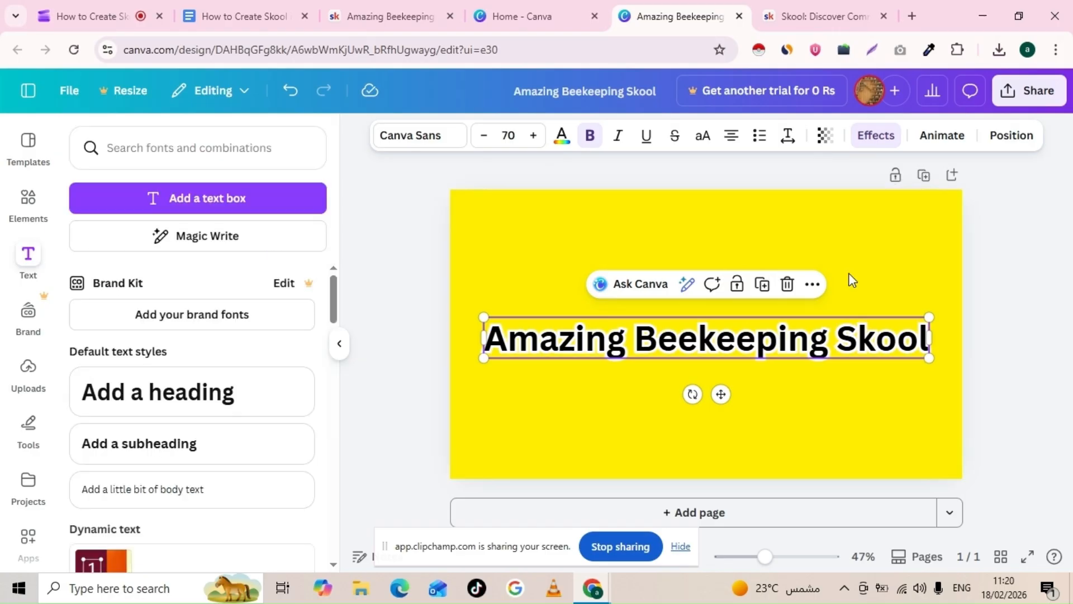
Search the elements for "honeybee" graphics and add the smiling yellow bee with blue wings to the banner
left_click(28, 201)
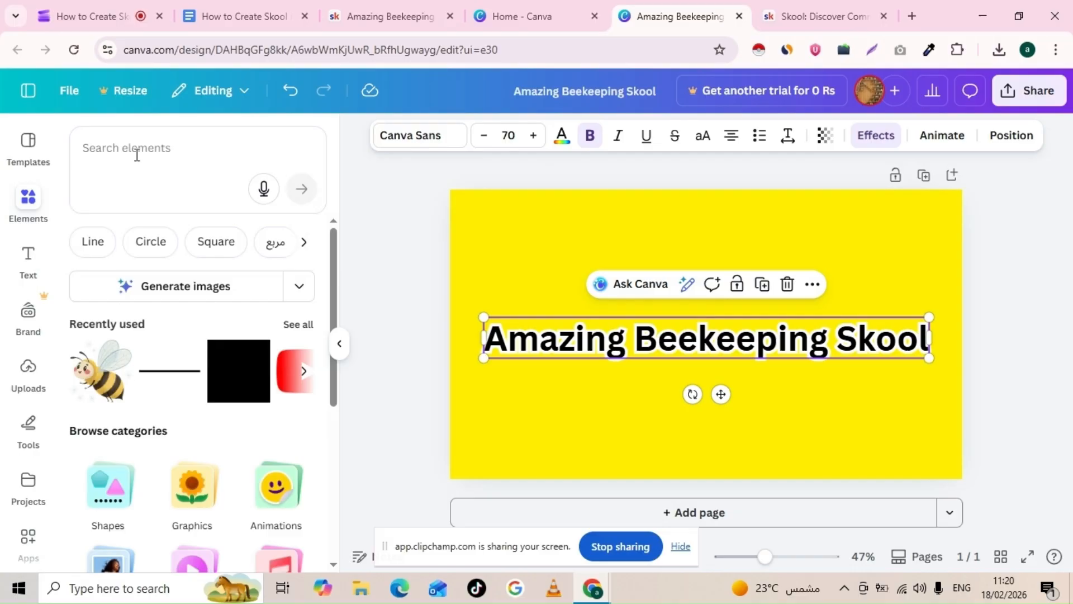
left_click(137, 156)
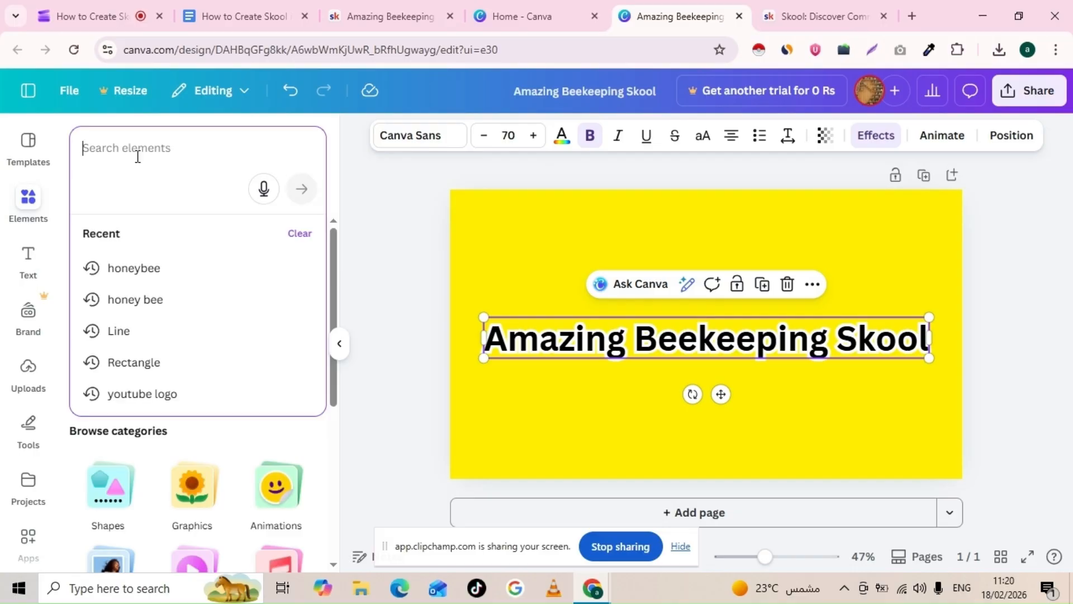
left_click(164, 275)
scroll(97, 394, "down", 1)
scroll(97, 385, "up", 1)
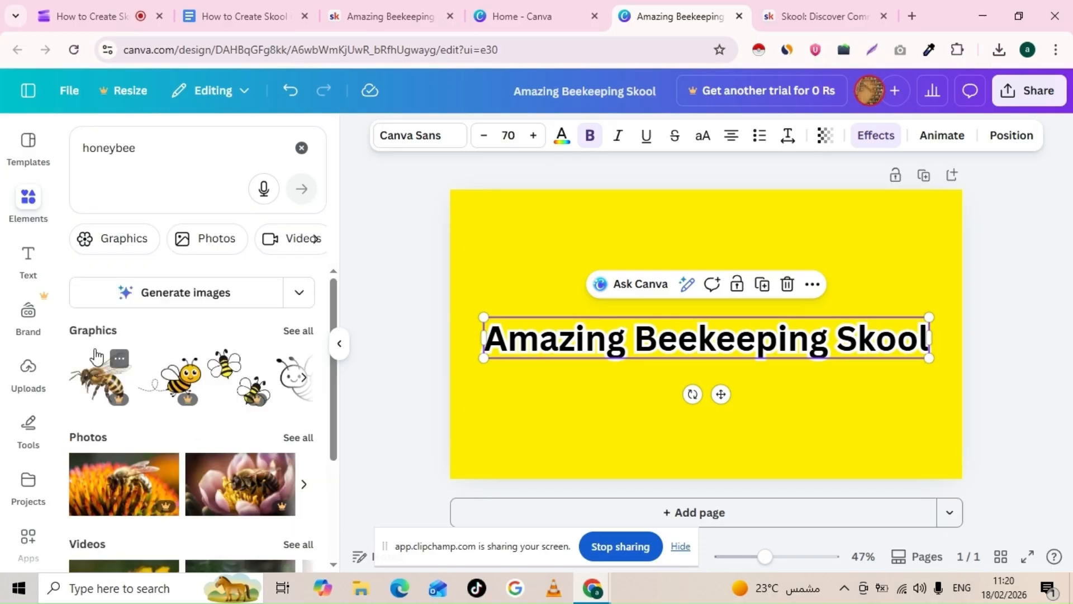
left_click(299, 332)
scroll(230, 438, "down", 3)
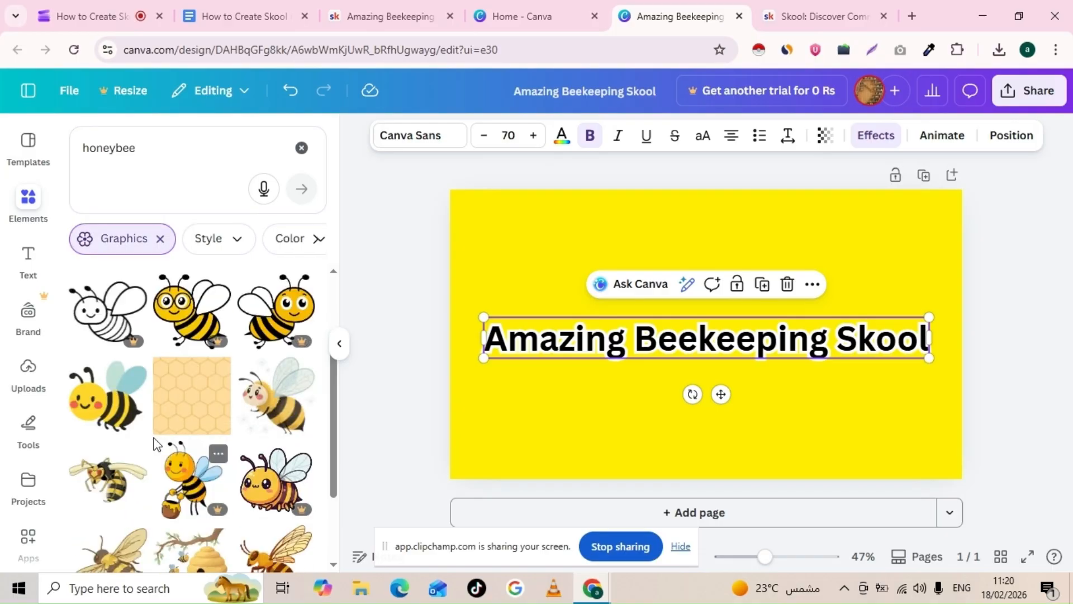
left_click(130, 366)
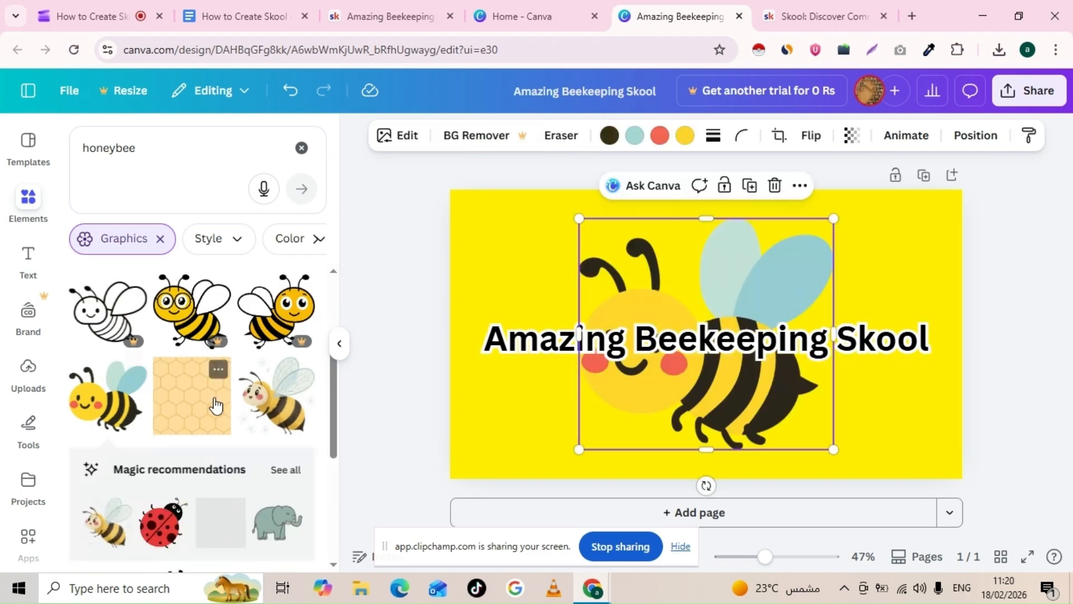
Shrink the bee graphic to a small icon and place it just above the word "Beekeeping" in the heading
left_click_drag(579, 218, 727, 299)
left_click(827, 301)
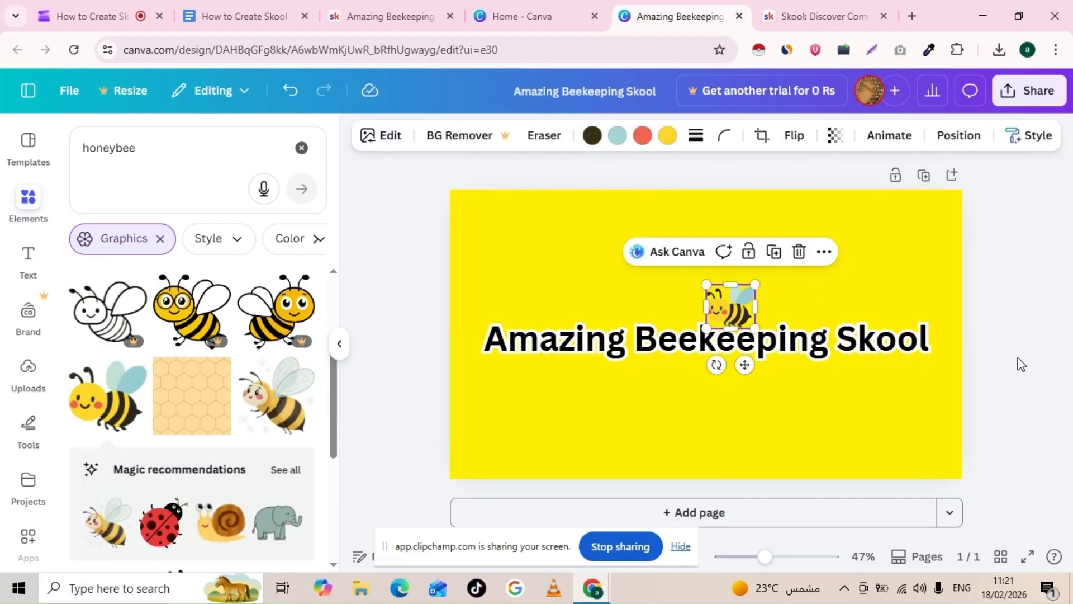
left_click(1022, 364)
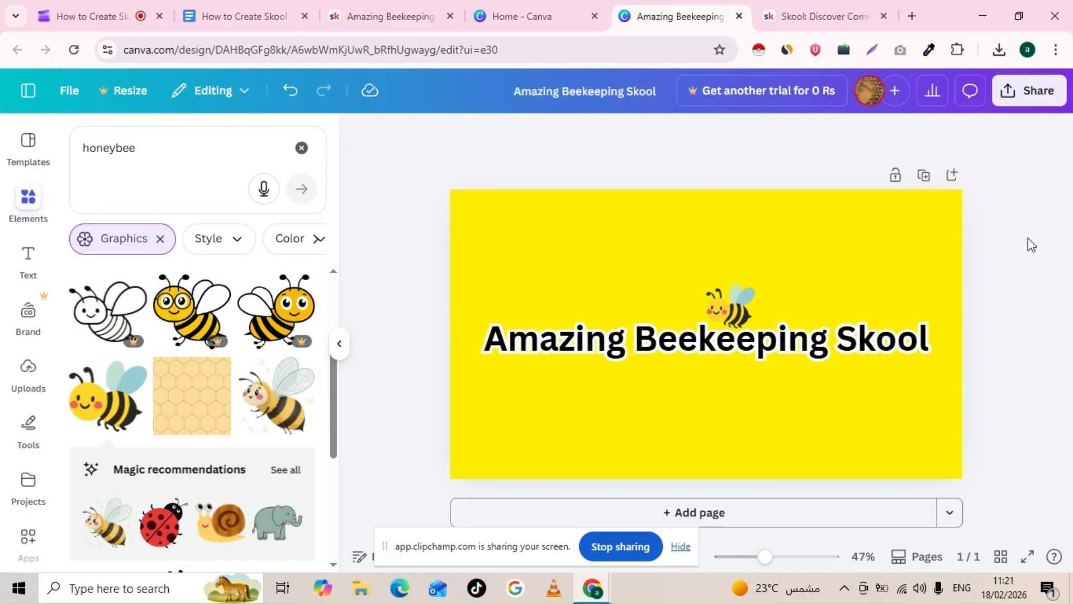
Rename the design as "Amazing Beekeeping Skool 2"
left_click(1037, 101)
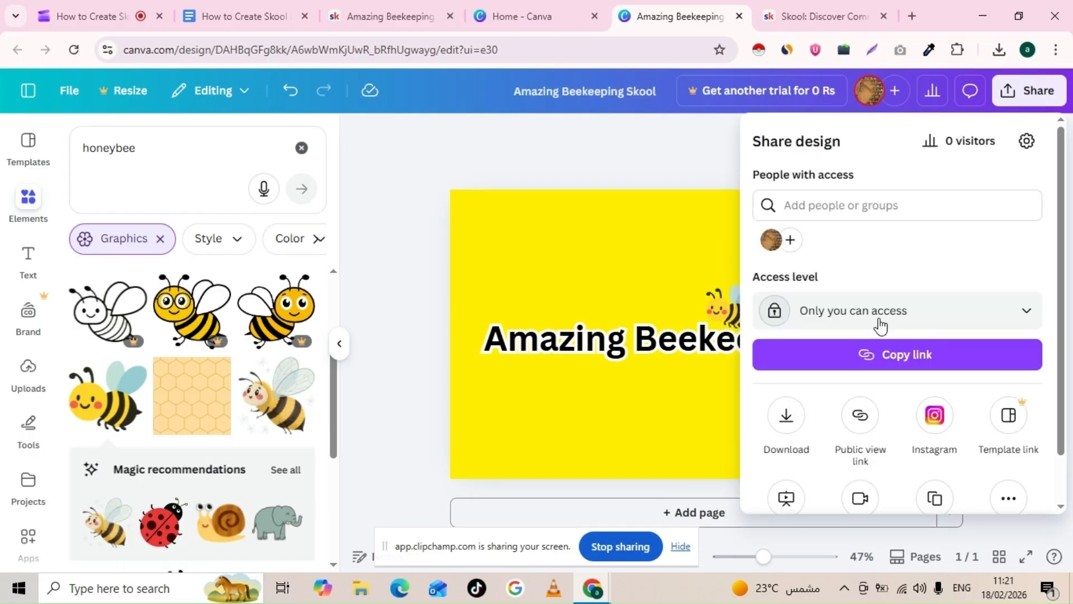
left_click(648, 118)
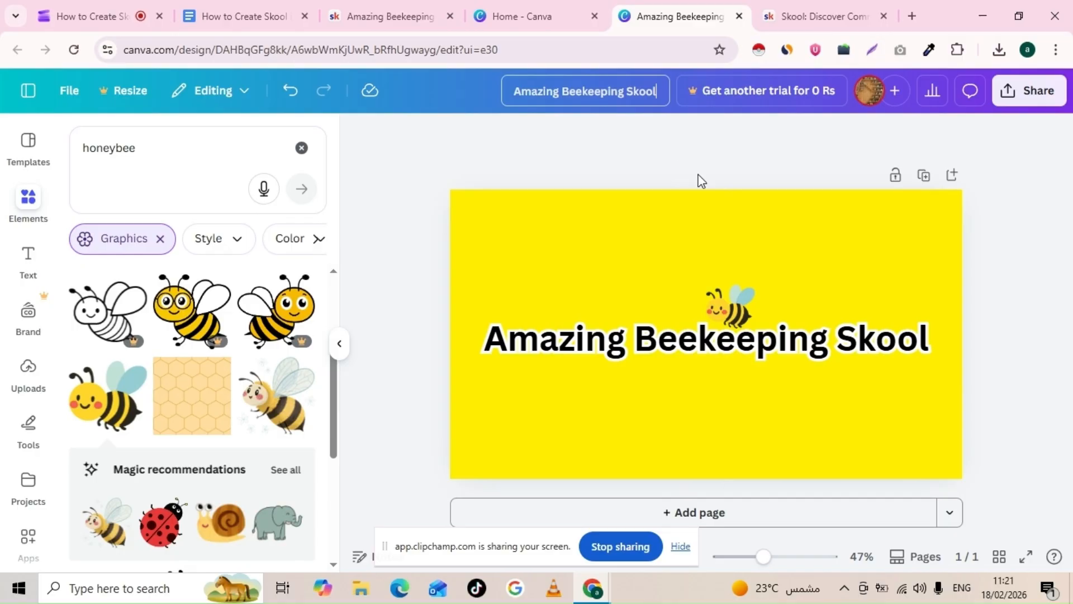
left_click(693, 145)
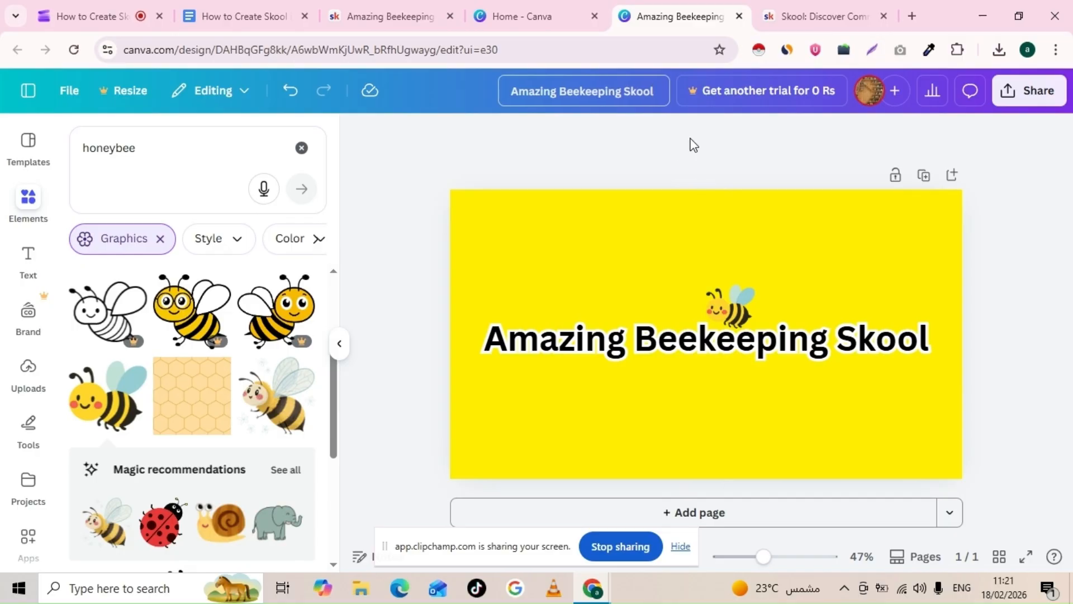
left_click(663, 95)
type("2")
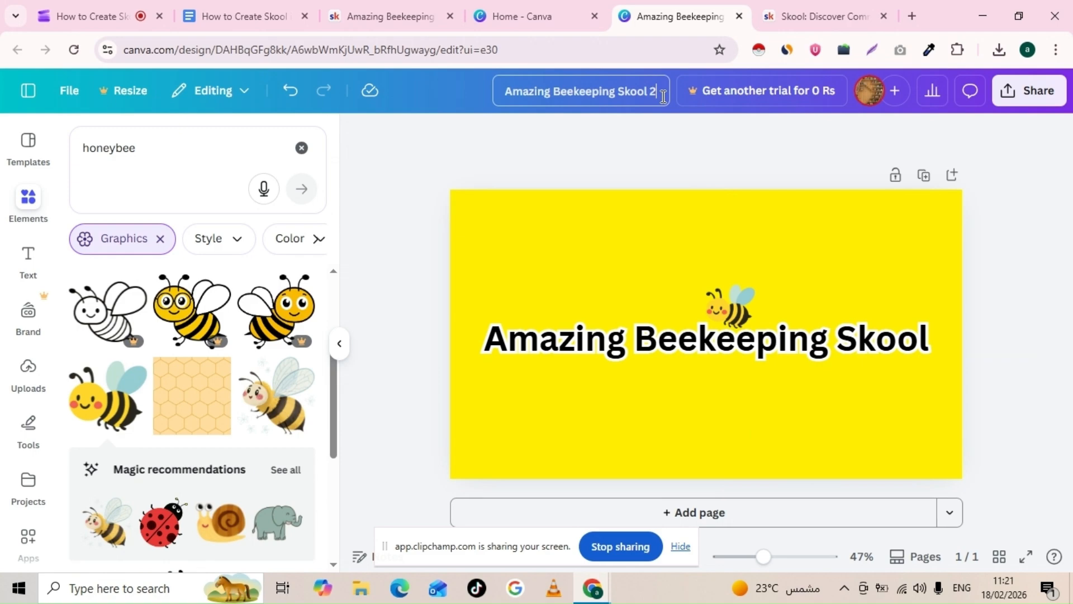
Download the banner design as a PNG at 1,400 × 790 px
left_click(1013, 99)
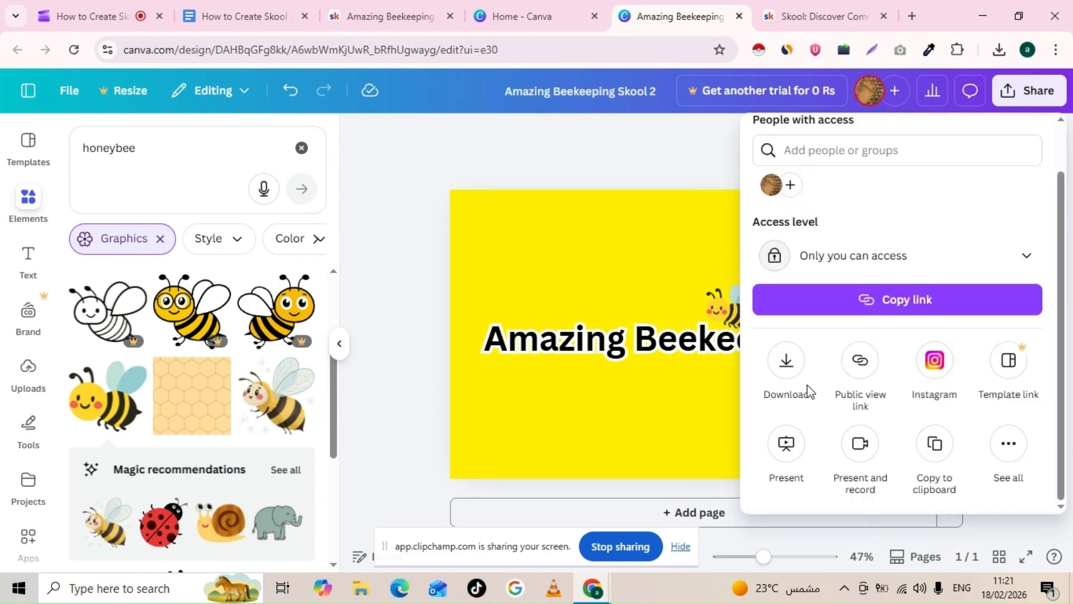
left_click(808, 385)
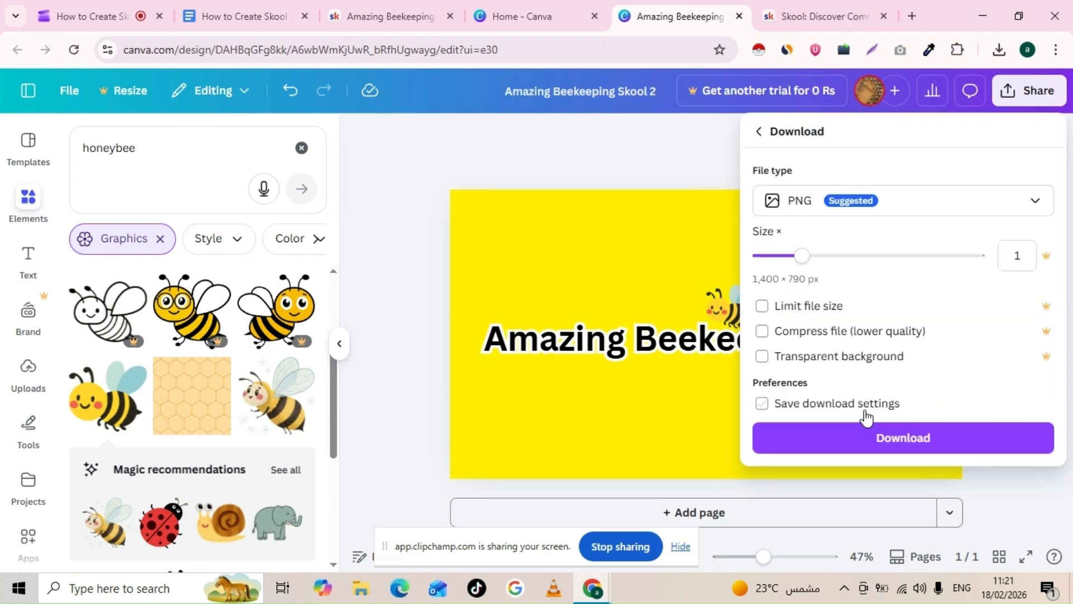
left_click(879, 441)
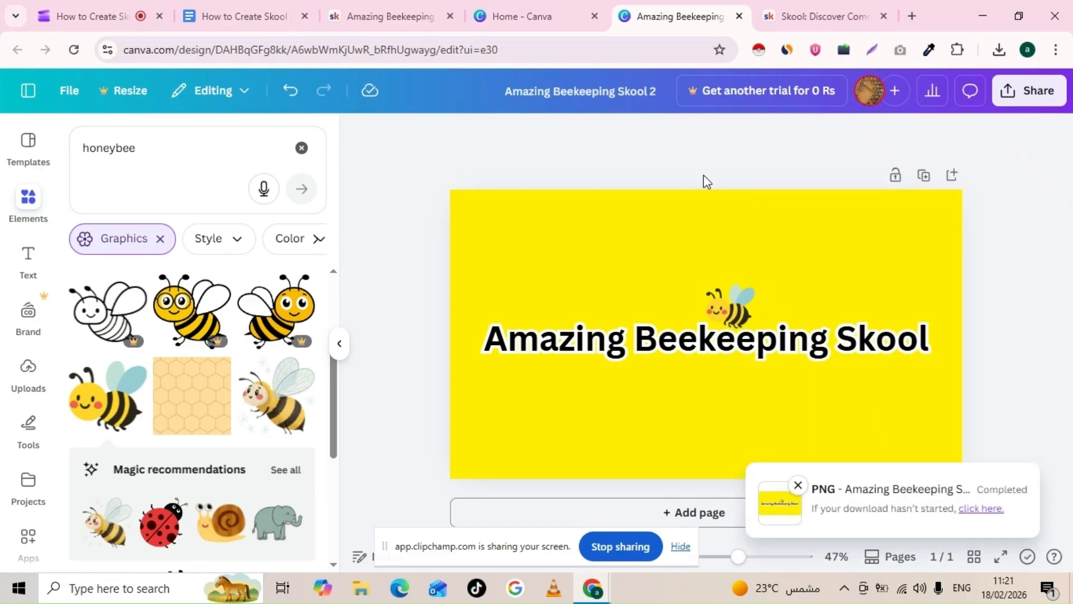
Switch to the Amazing Beekeeping Skool community's About page and upload the "Amazing Beekeeping Skool 2" PNG as its banner image
left_click(366, 18)
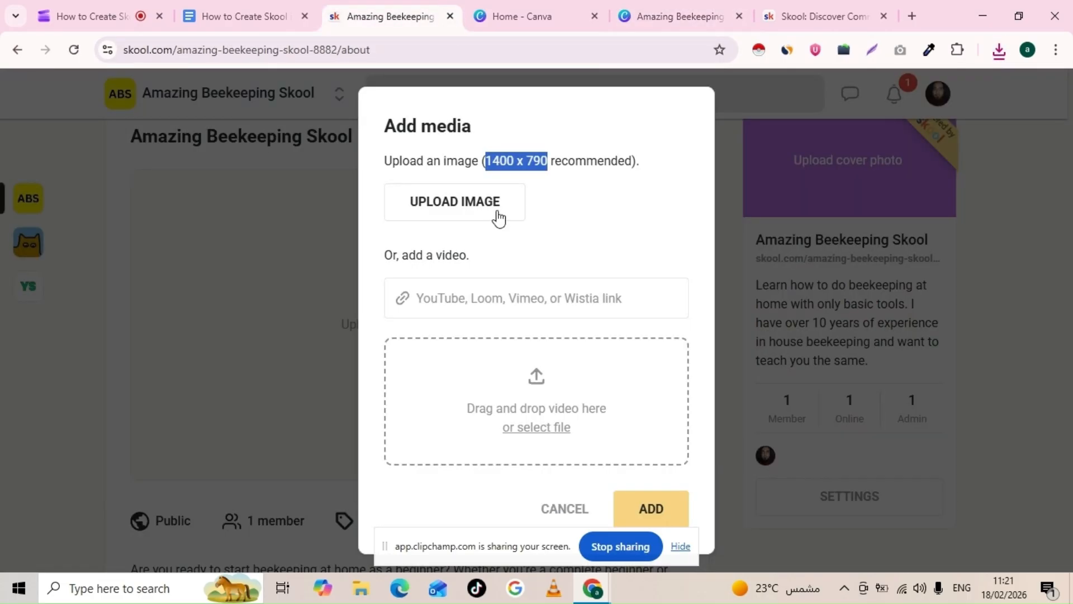
left_click(467, 214)
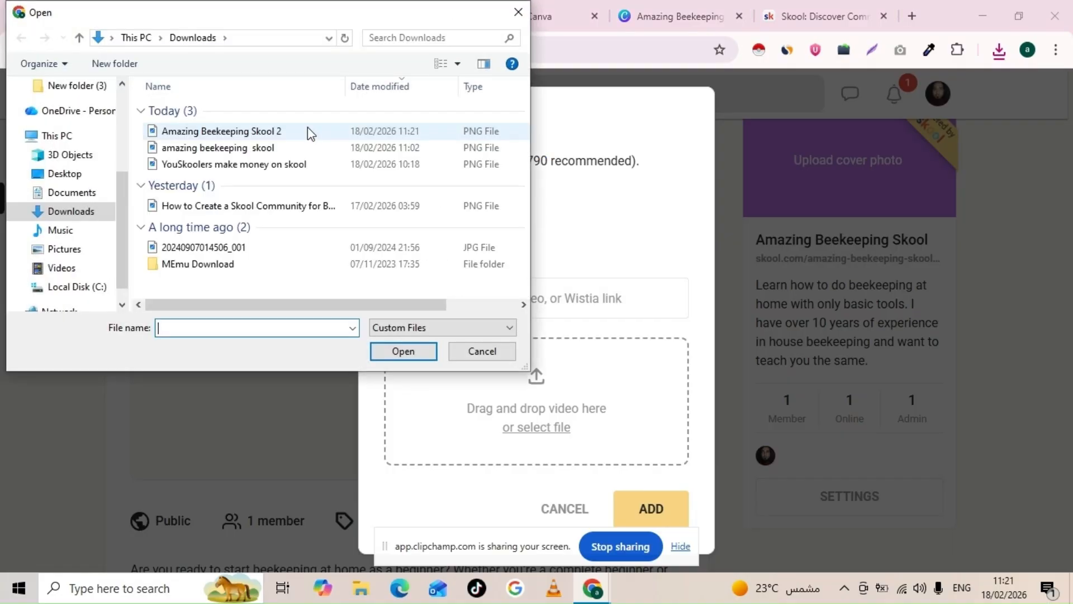
left_click(278, 134)
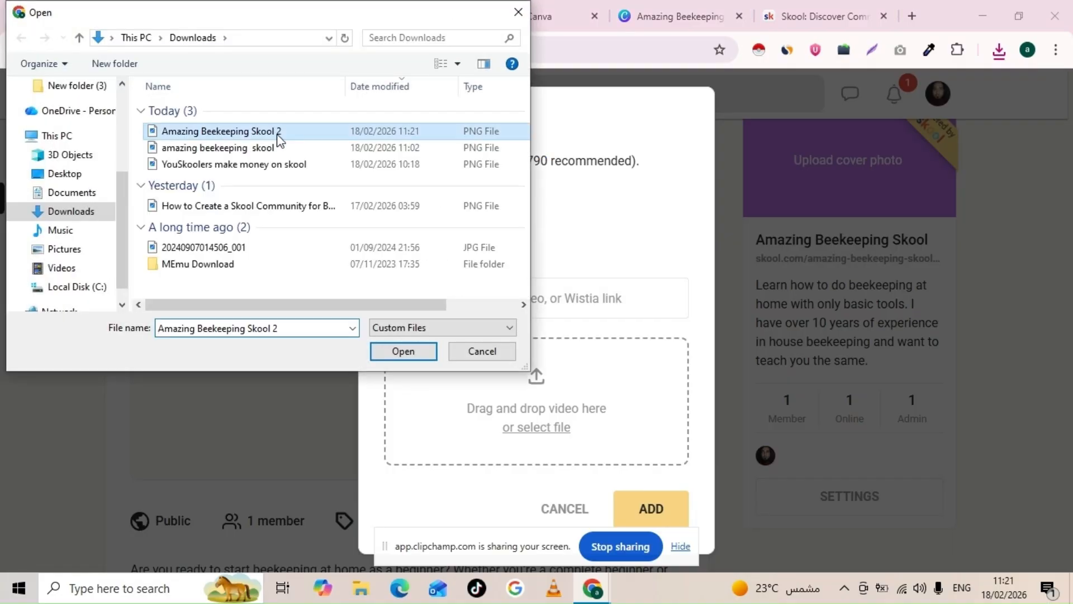
left_click(428, 358)
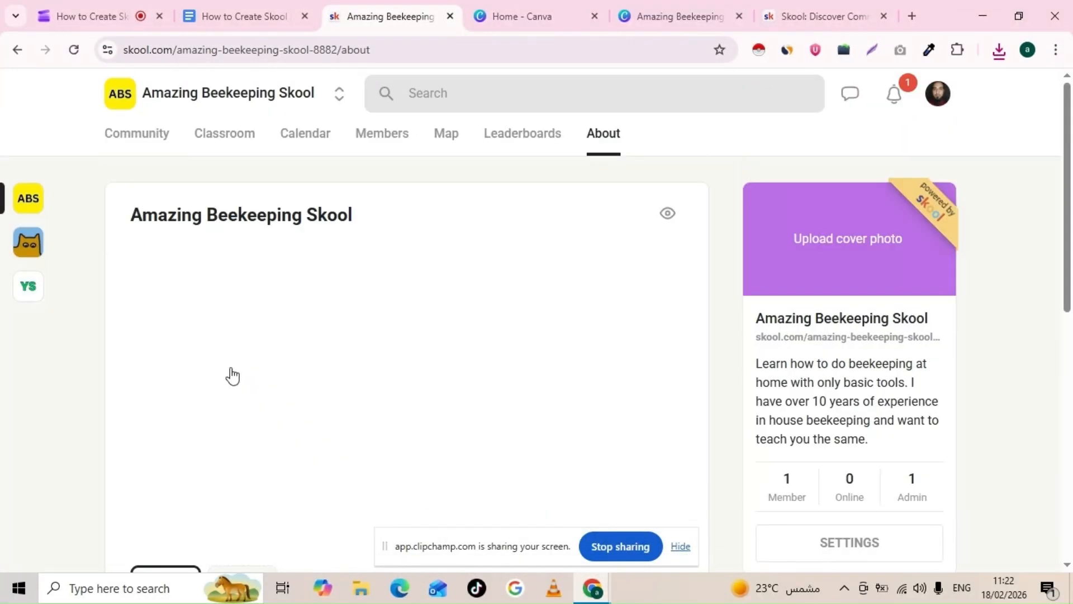
scroll(593, 335, "down", 1)
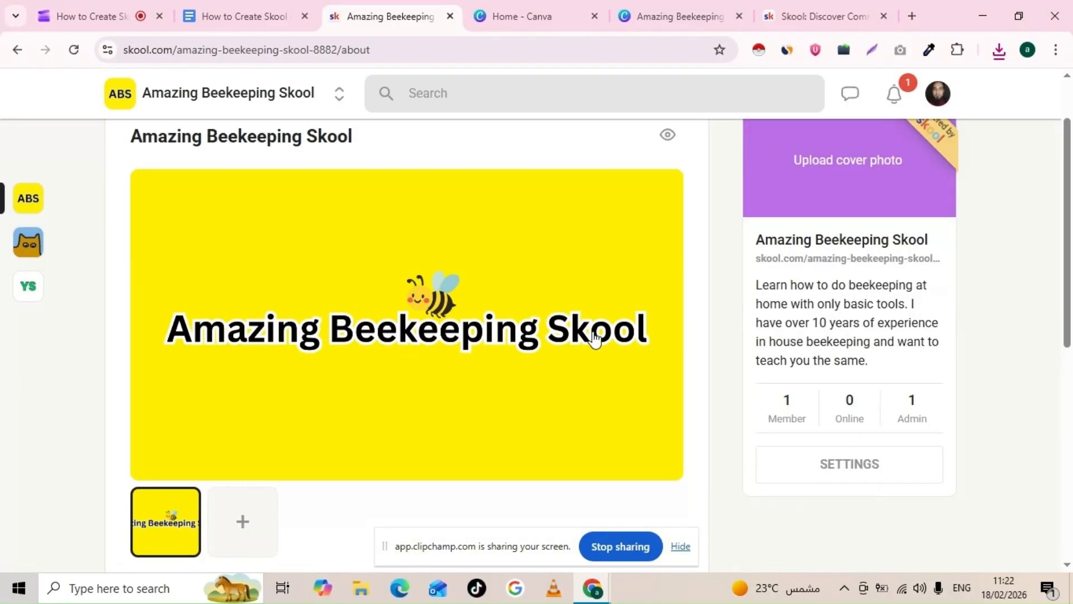
Switch to the Google Docs notes, review the Skool Cover image section and copy the example name "Calligraphy Skool"
left_click(250, 17)
scroll(498, 363, "down", 1)
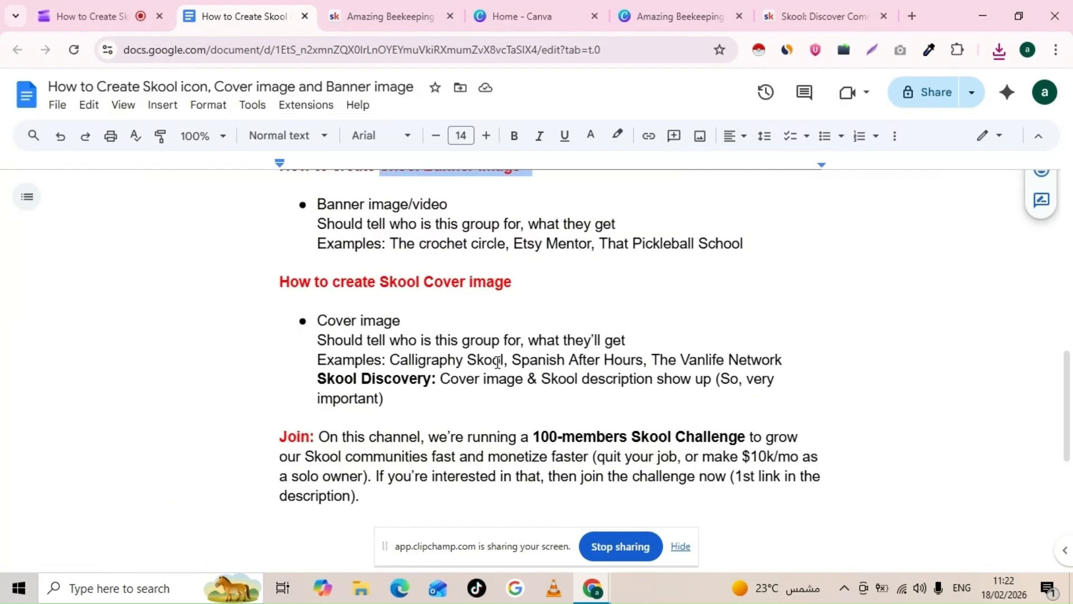
left_click_drag(377, 272, 535, 272)
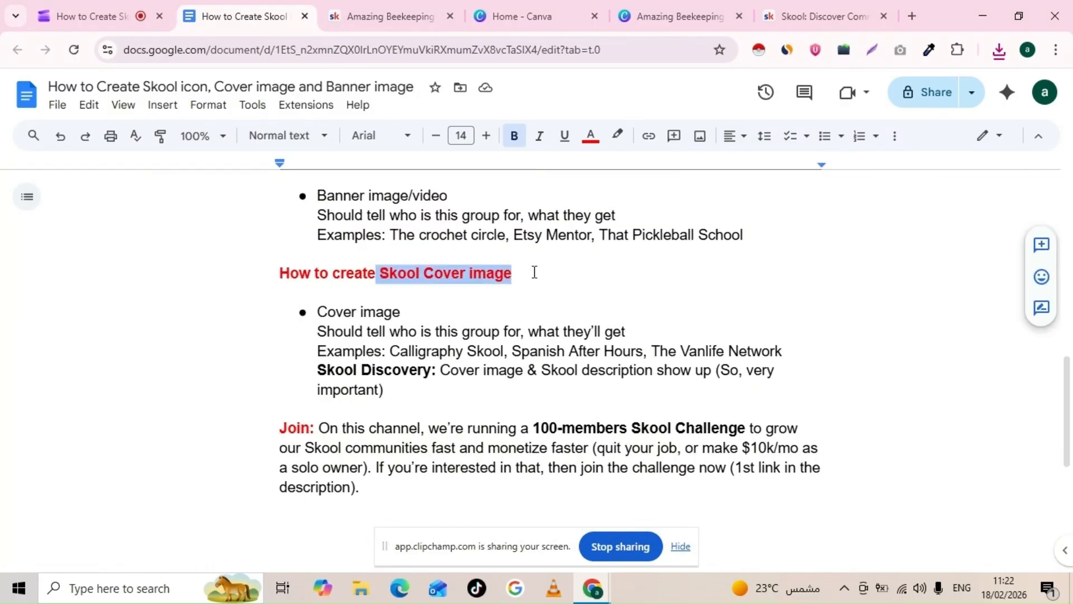
left_click_drag(318, 332, 626, 329)
left_click_drag(390, 351, 504, 352)
key("ctrl+c")
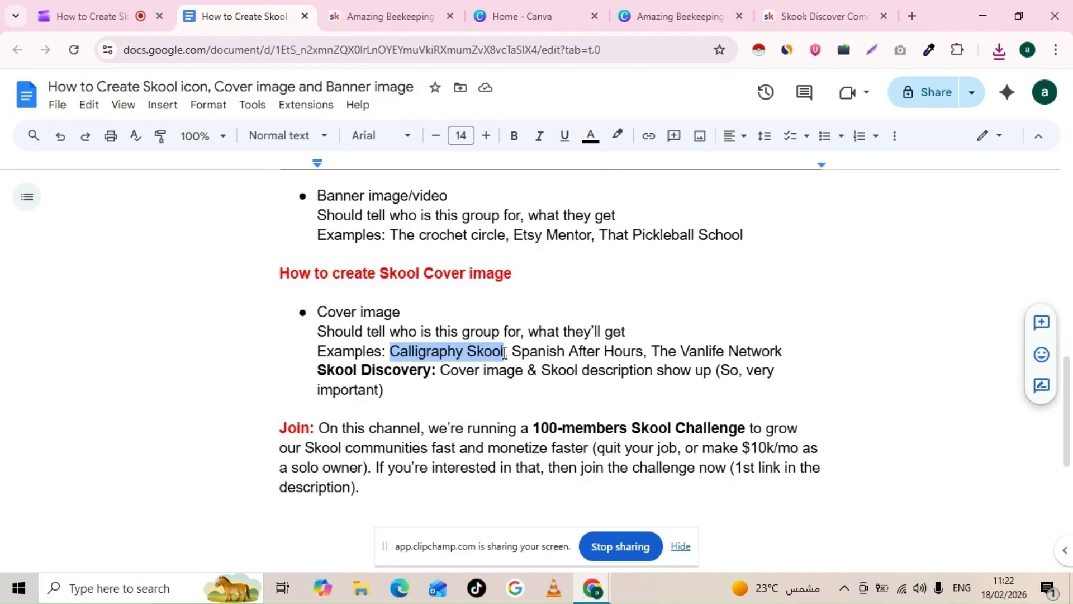
Switch to the Skool discovery page and search the communities for "Calligraphy Skool"
left_click(410, 23)
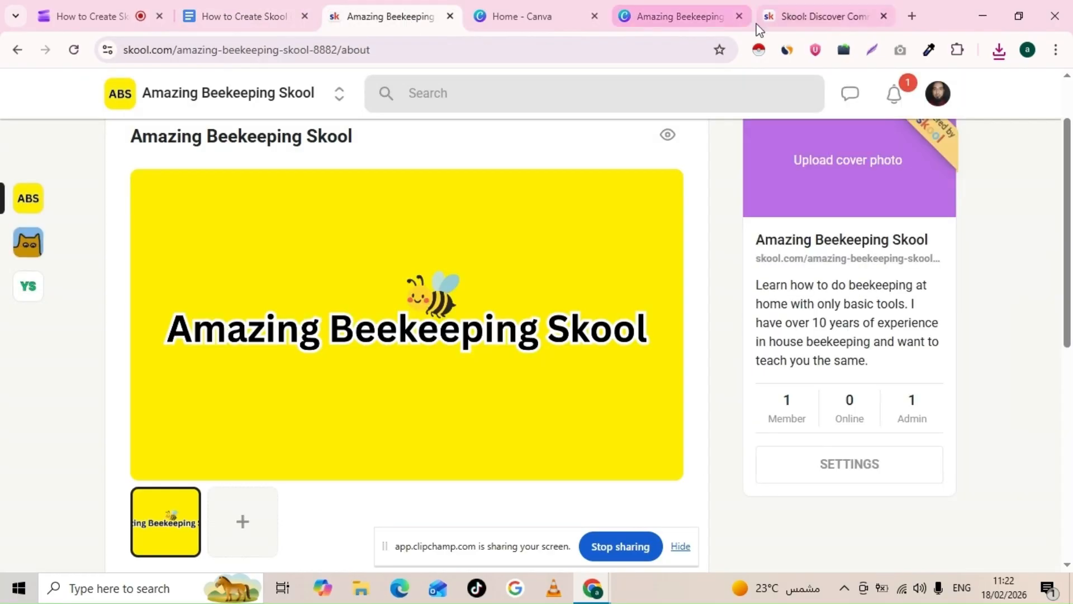
left_click(794, 17)
triple_click(311, 102)
key("ctrl+v")
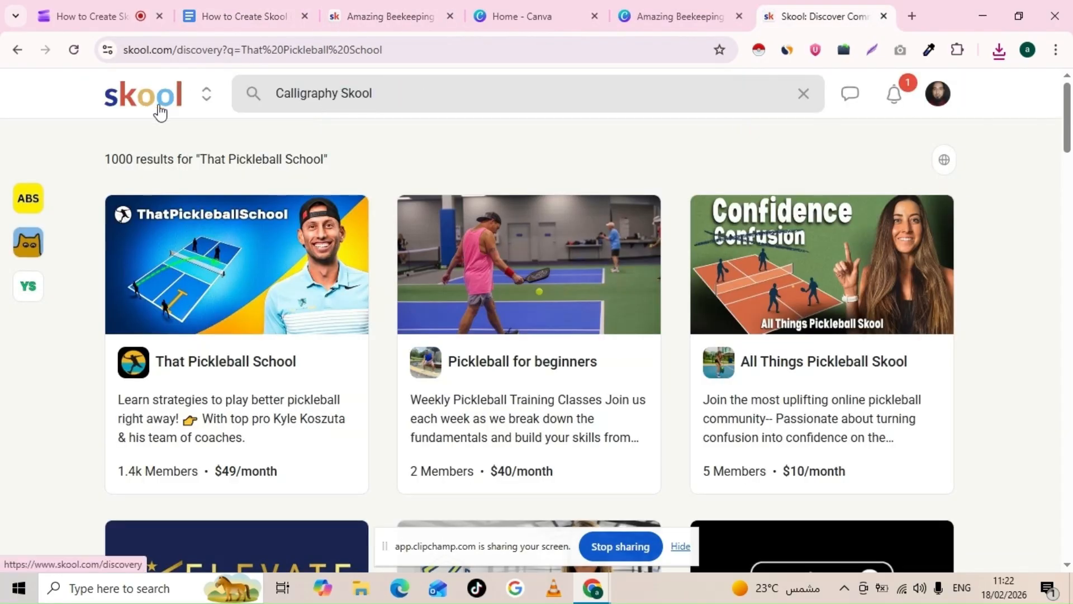
key("Return")
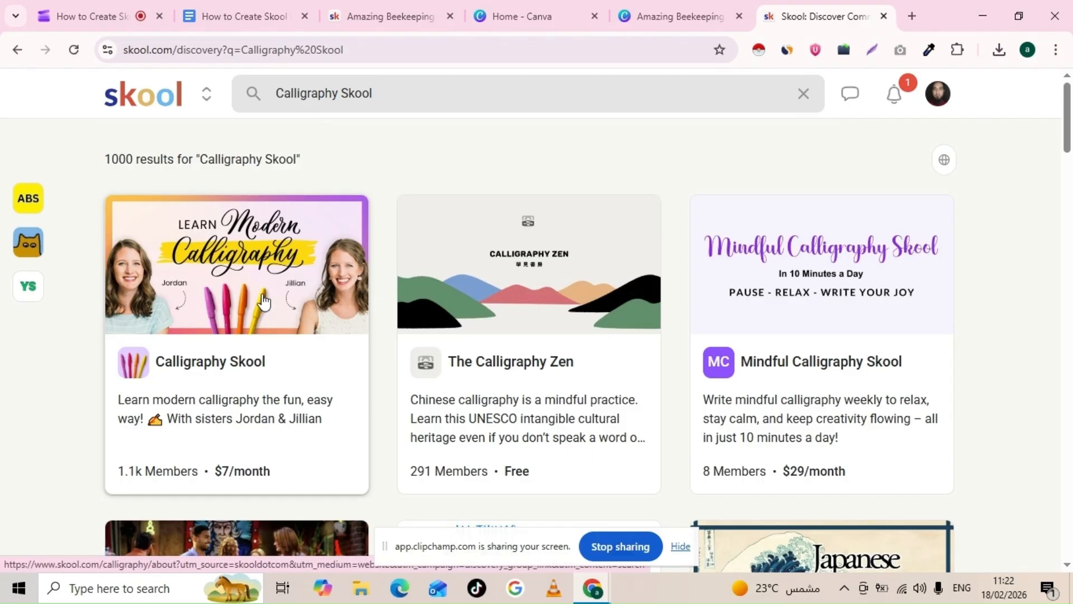
Copy the example name "Spanish After Hours" from the Google Docs notes and search for it on the Skool discovery page
left_click(266, 19)
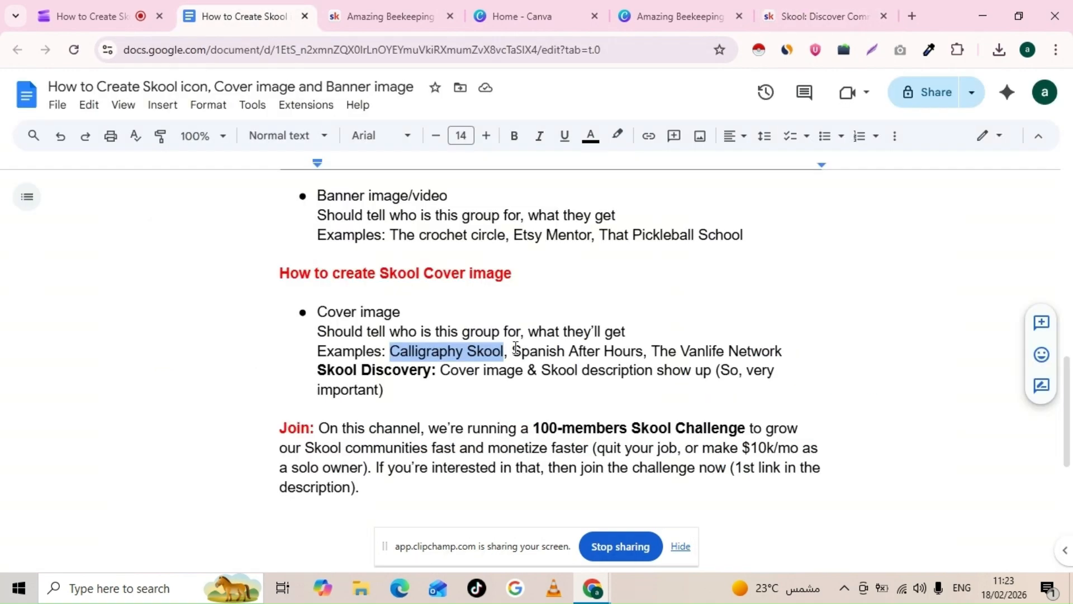
left_click_drag(514, 351, 643, 351)
key("ctrl+c")
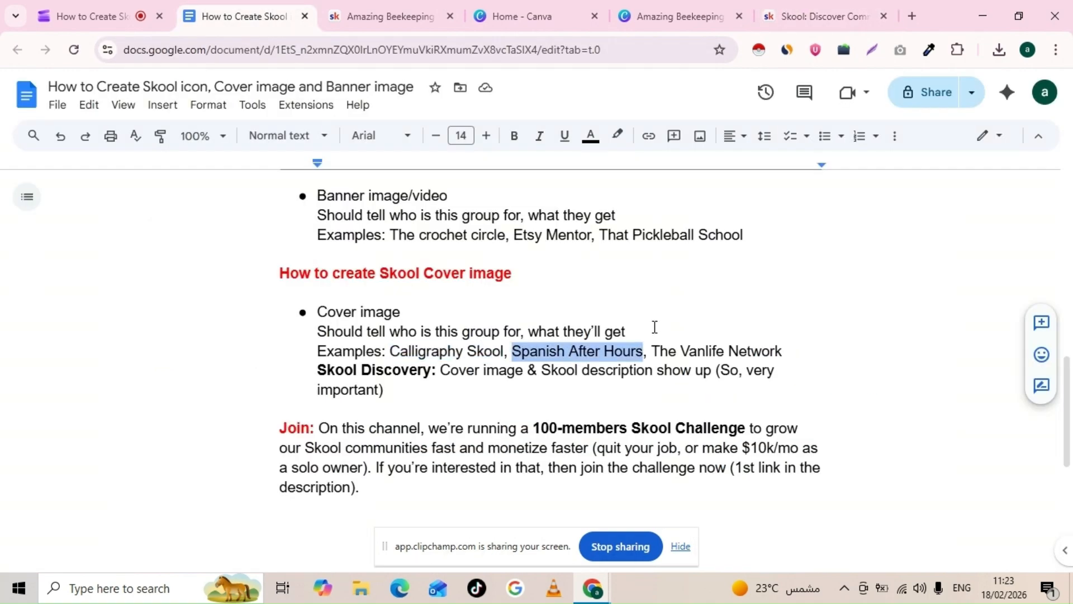
left_click(794, 17)
left_click_drag(373, 92, 274, 90)
key("ctrl+v")
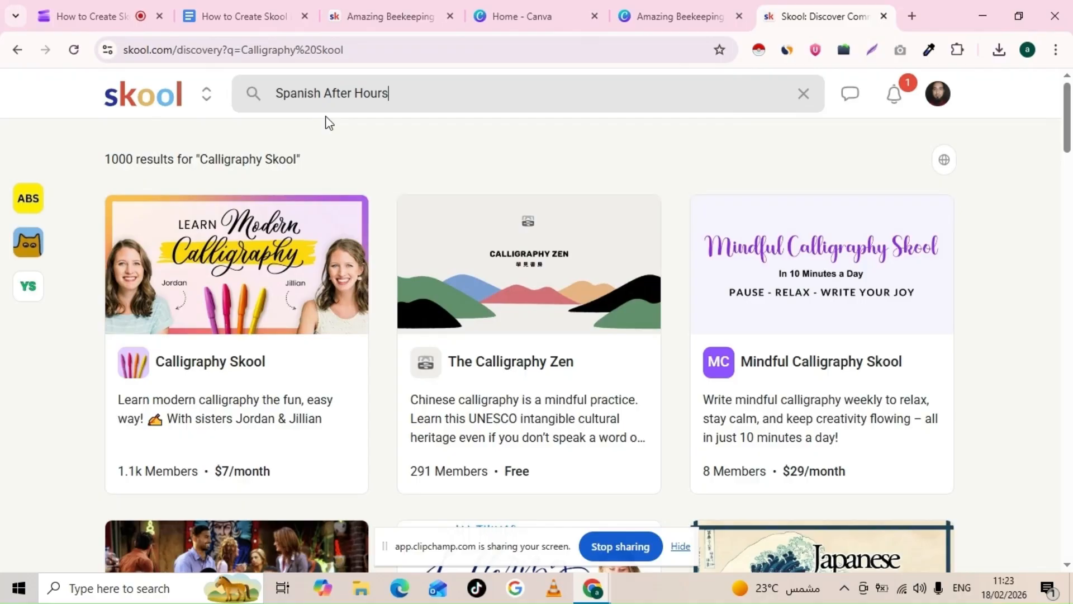
key("Return")
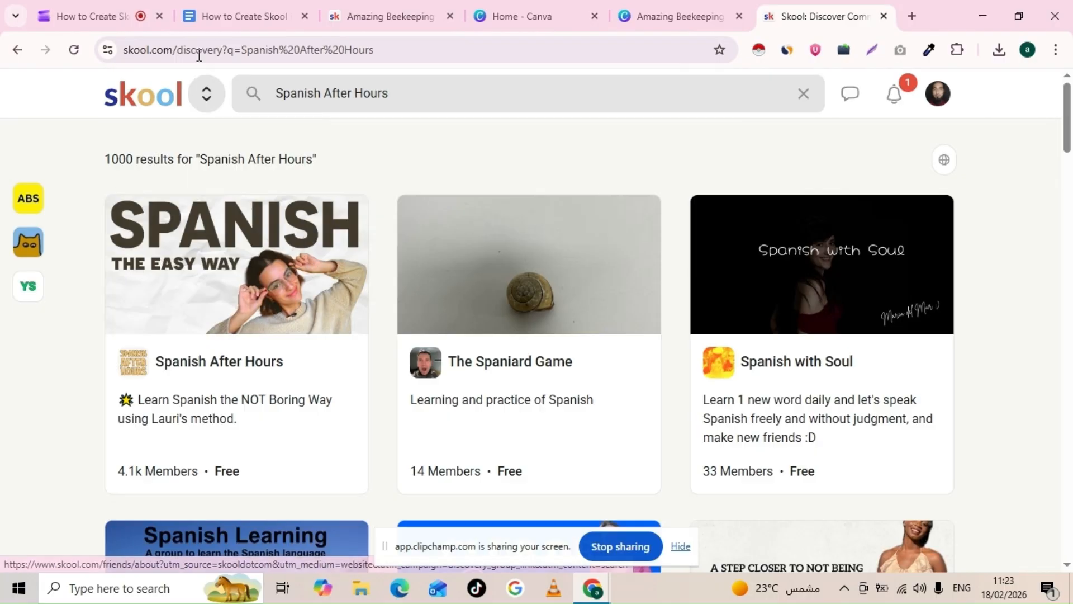
Copy the example name "The Vanlife Network" from the Google Docs notes and search for it on the Skool discovery page
left_click(240, 15)
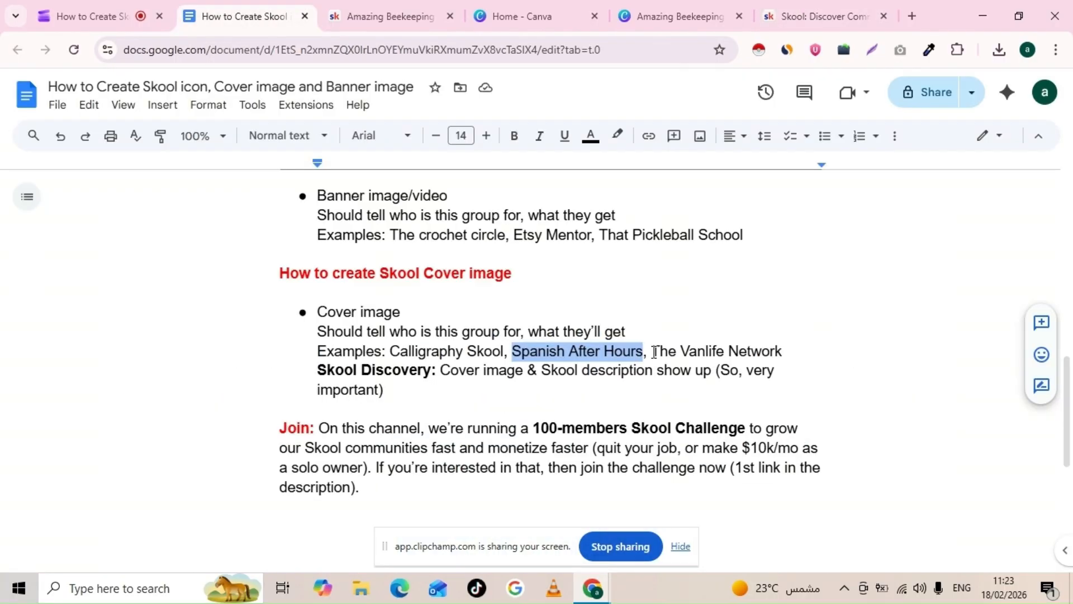
left_click_drag(653, 351, 785, 352)
key("ctrl+c")
left_click(845, 7)
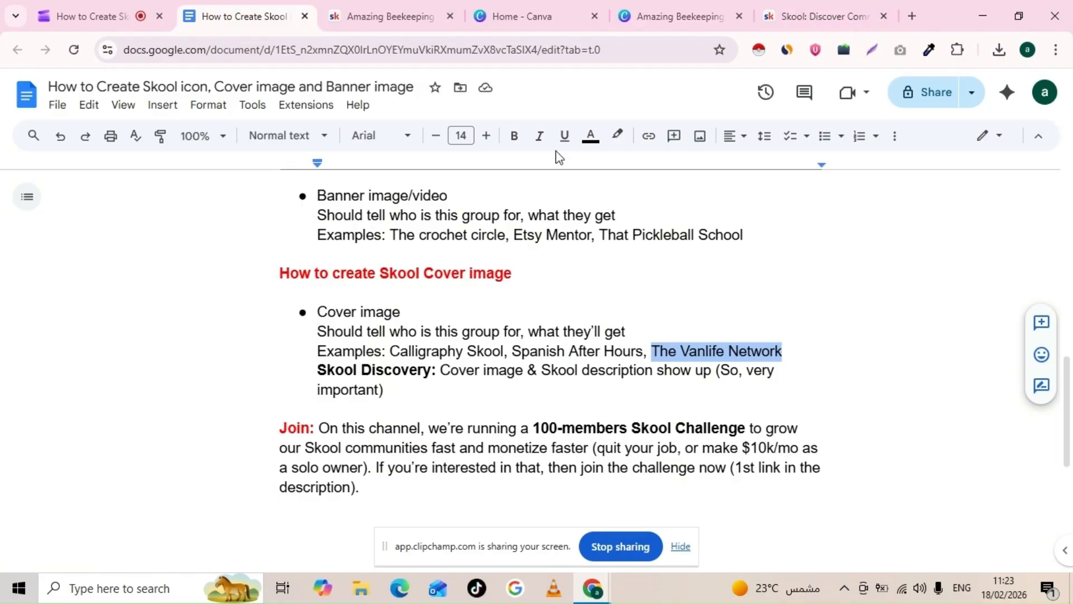
triple_click(237, 99)
key("ctrl+v")
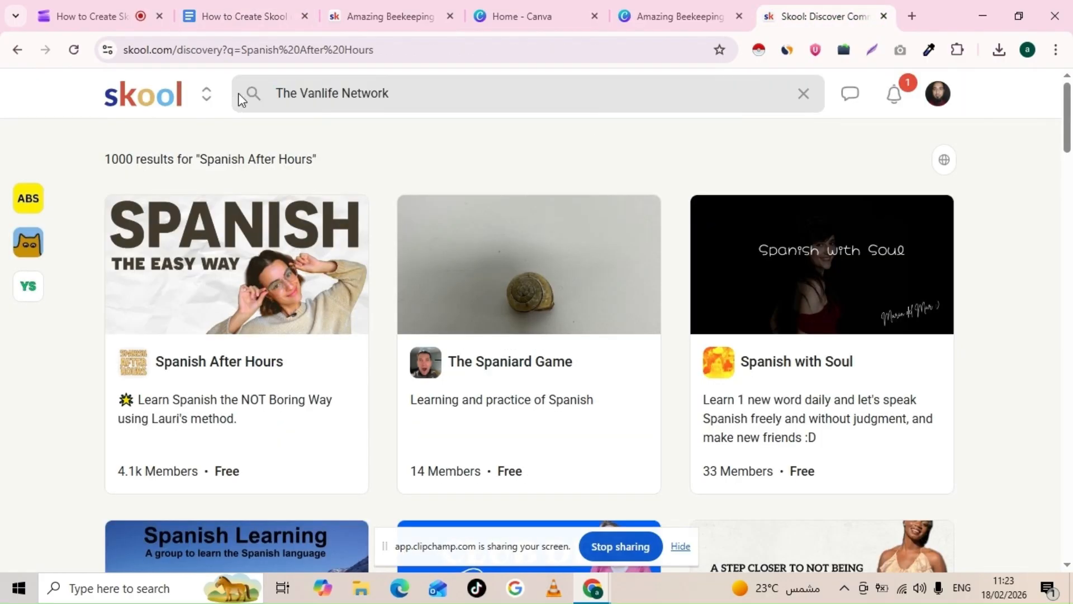
key("Return")
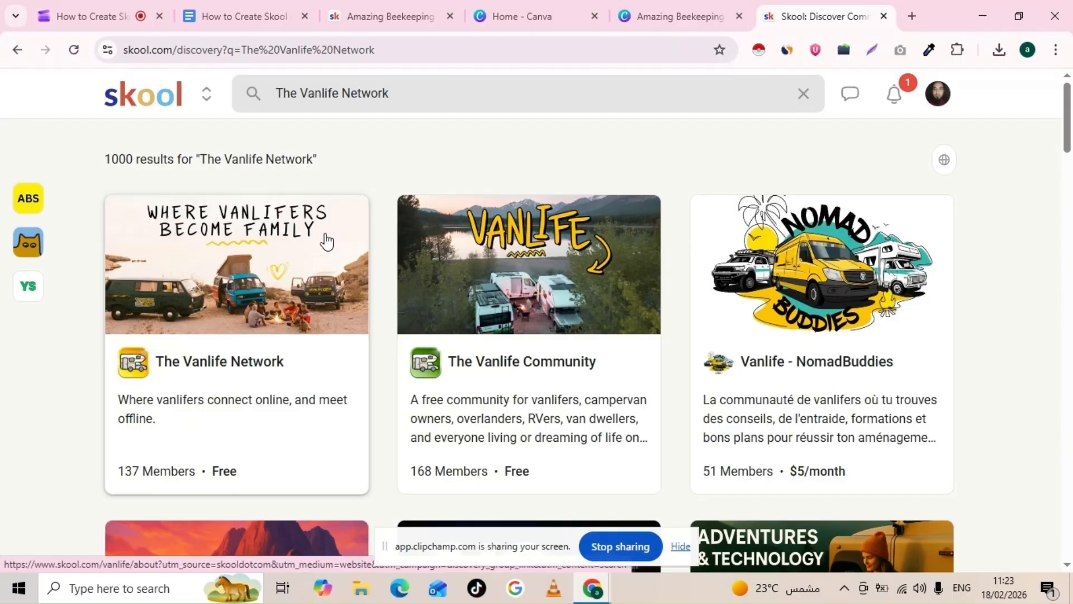
Review the Skool Cover image and Skool Discovery notes in Google Docs against the community cards on the Skool discovery page
left_click(256, 26)
left_click_drag(377, 274, 504, 274)
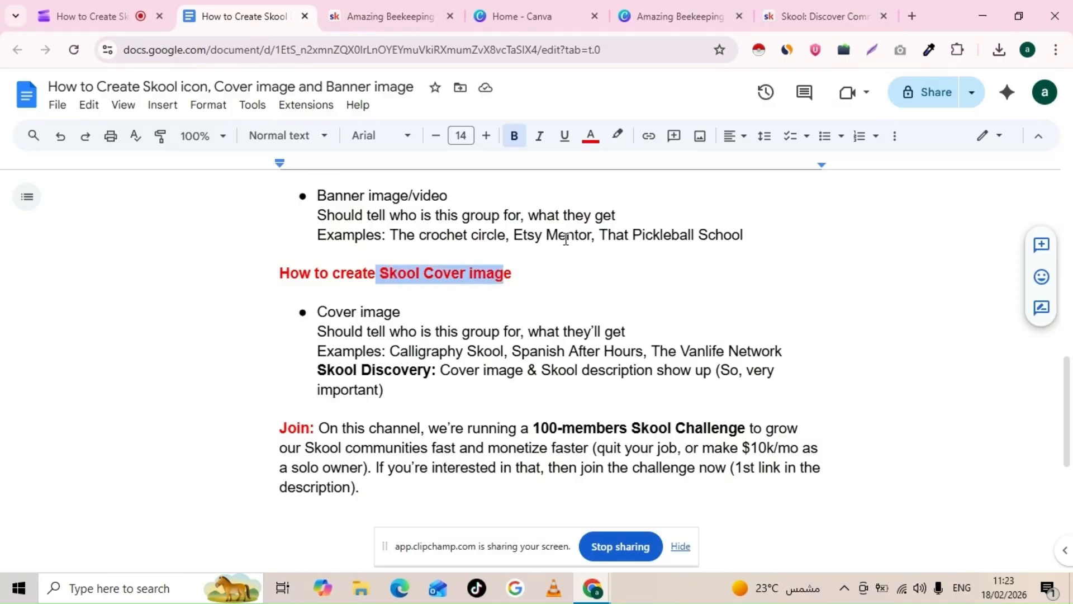
left_click(481, 296)
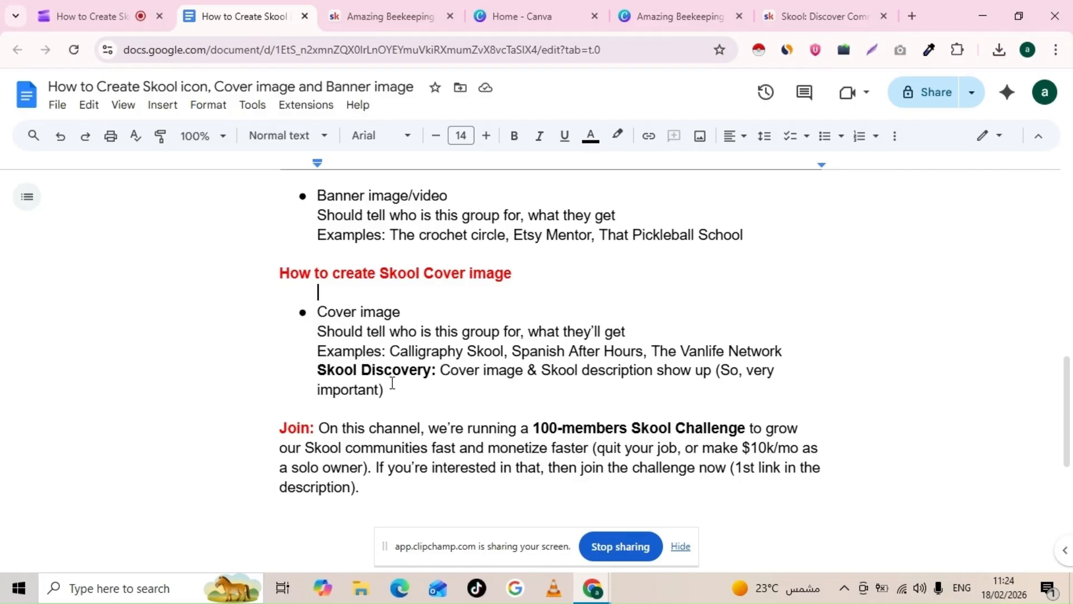
left_click_drag(442, 369, 447, 383)
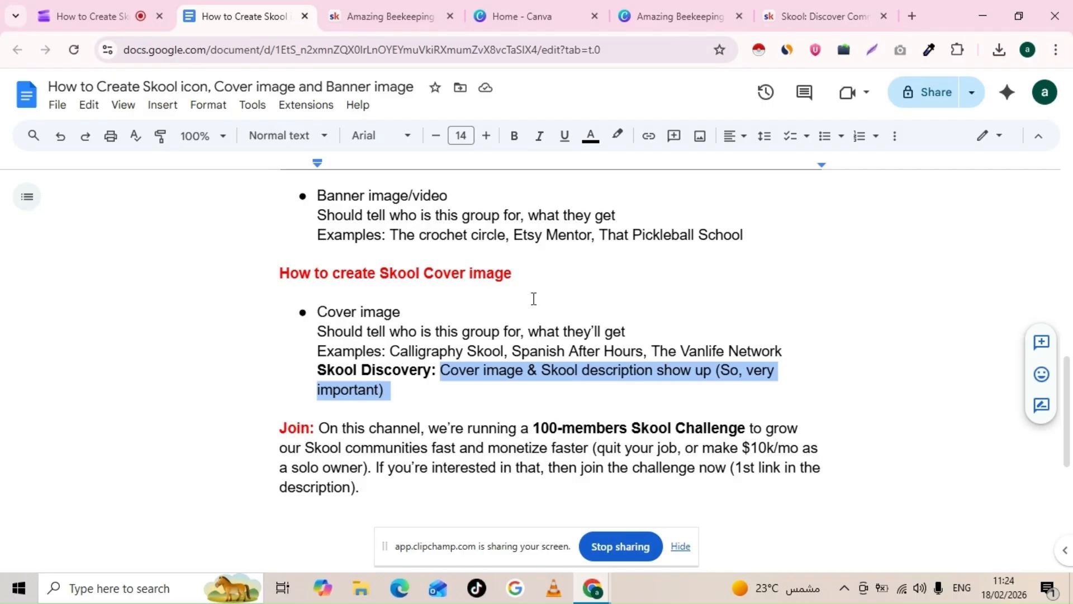
left_click(800, 20)
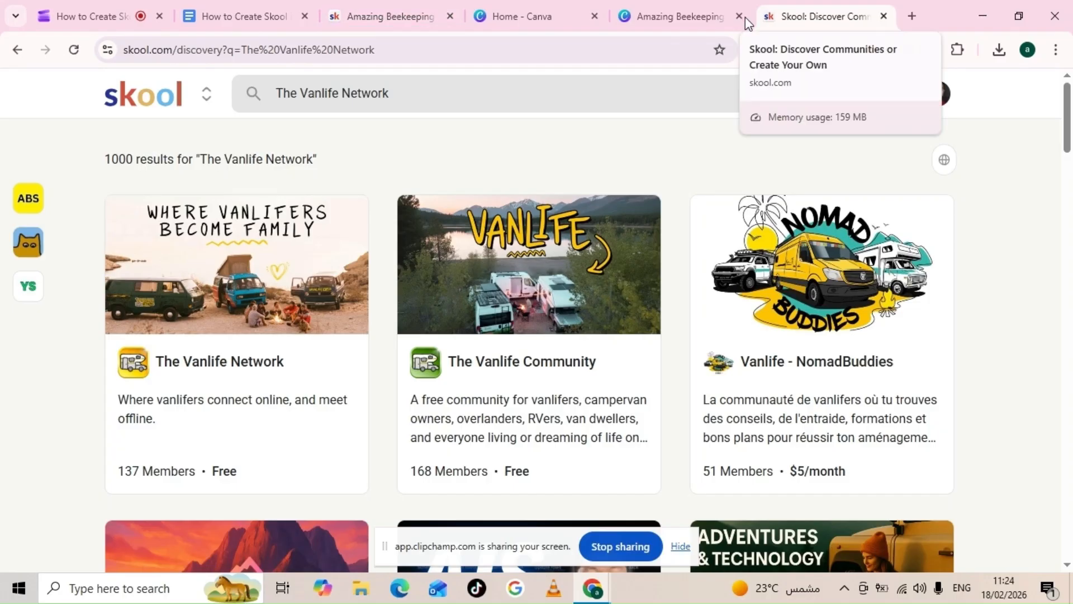
left_click(208, 21)
left_click_drag(381, 274, 503, 276)
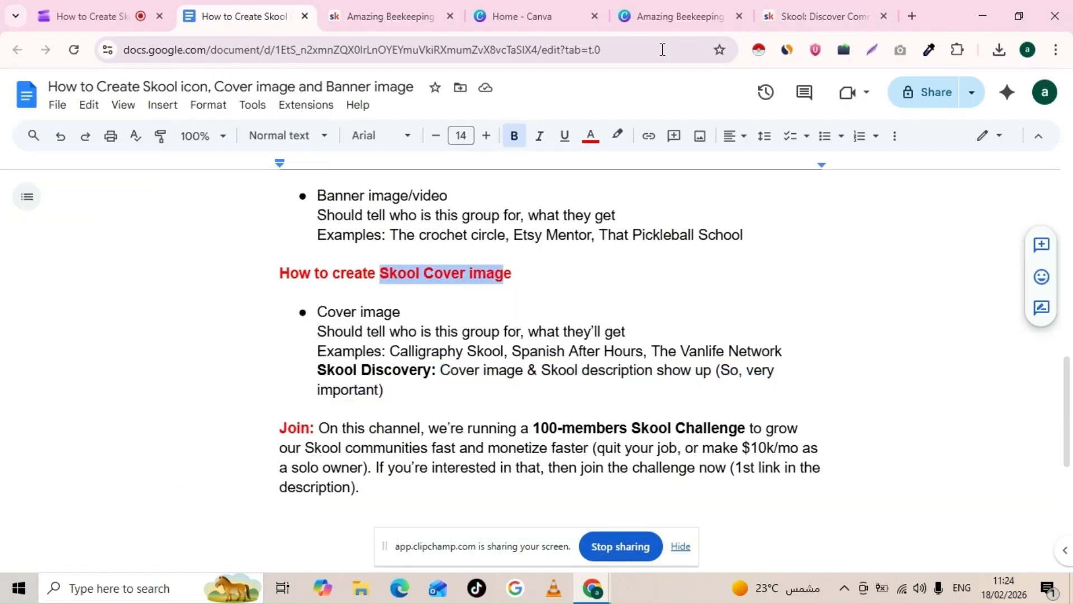
left_click(519, 21)
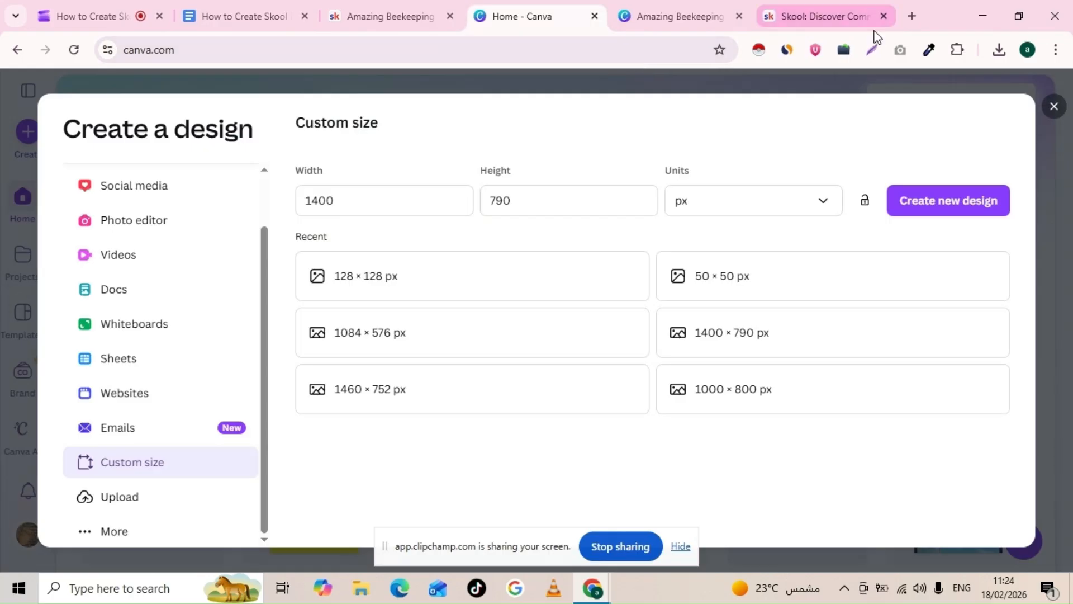
Switch to the Amazing Beekeeping Skool community, open its general settings and check the recommended cover image size
left_click(400, 28)
scroll(866, 398, "down", 1)
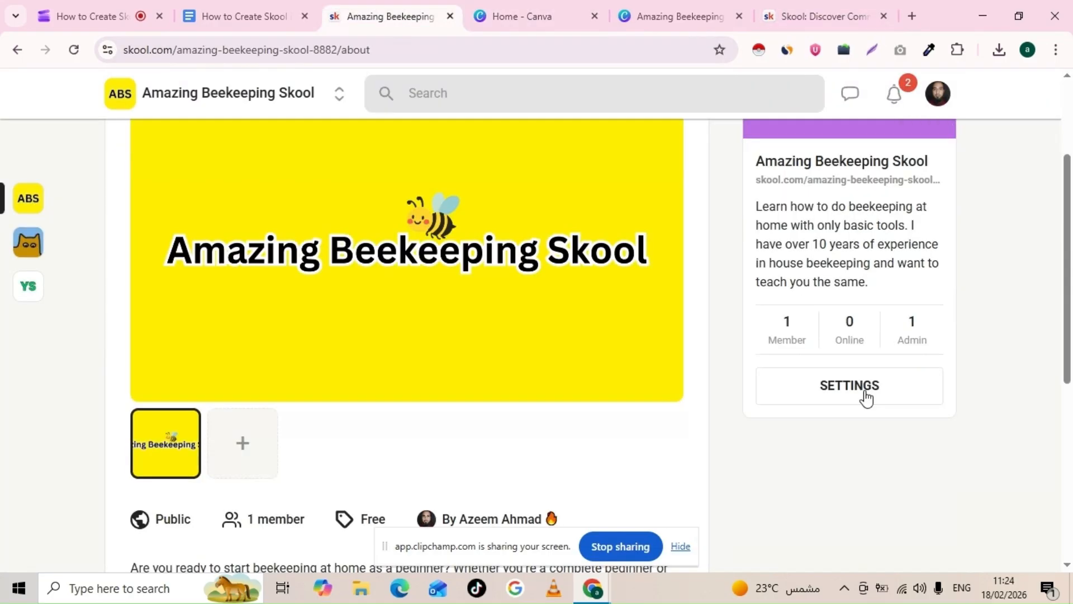
left_click(866, 398)
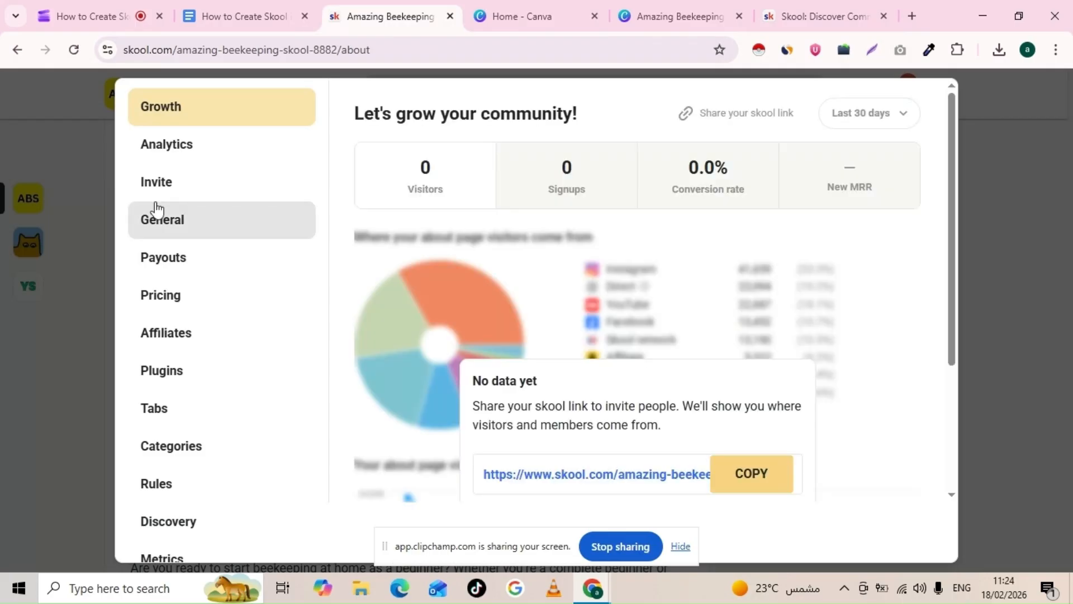
left_click(158, 210)
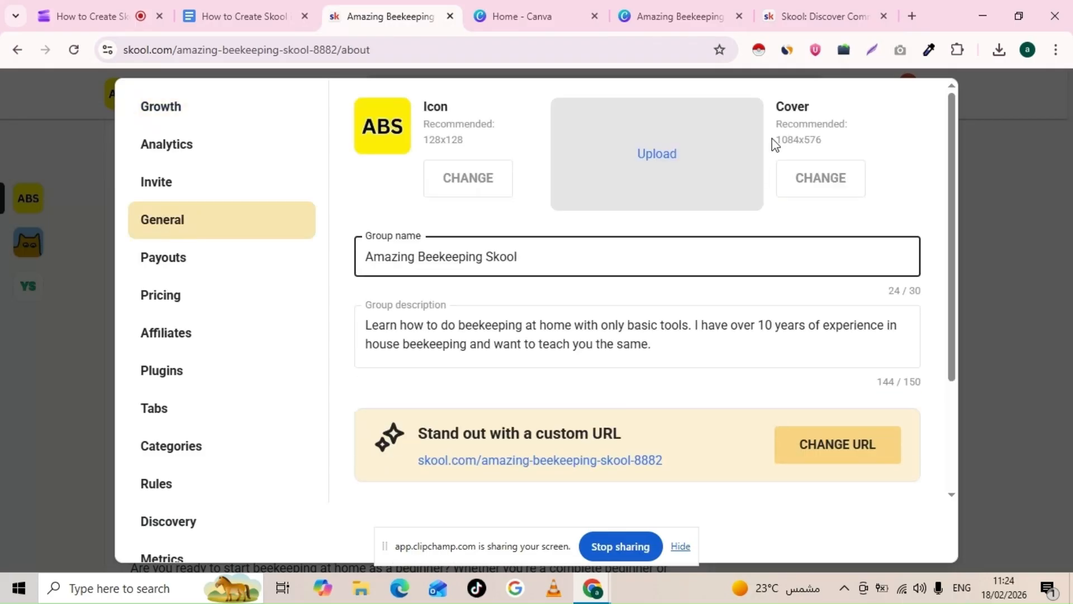
left_click_drag(774, 144, 831, 148)
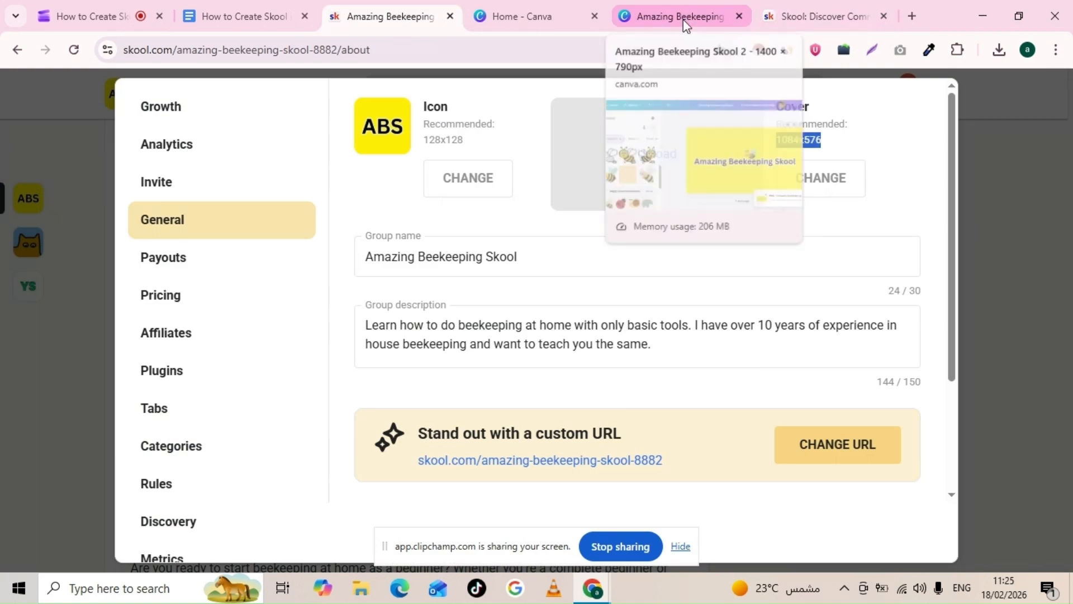
Switch to Canva, create a new custom-size design of 1084 × 576 px and close the old banner design
left_click(566, 18)
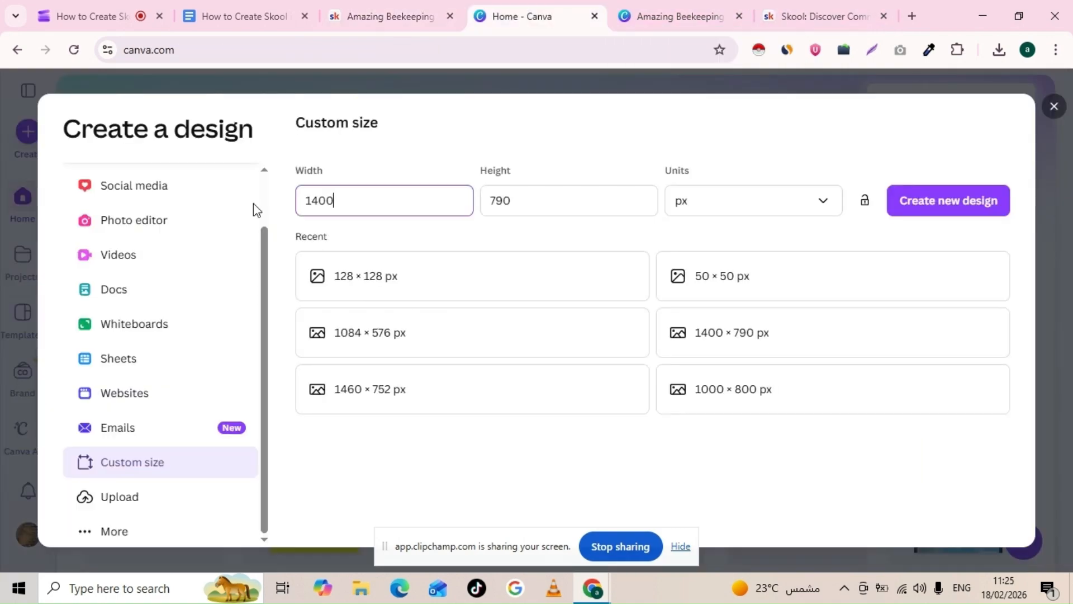
key("BackSpace")
key("BackSpace")
key("BackSpace")
type("084")
key("Tab")
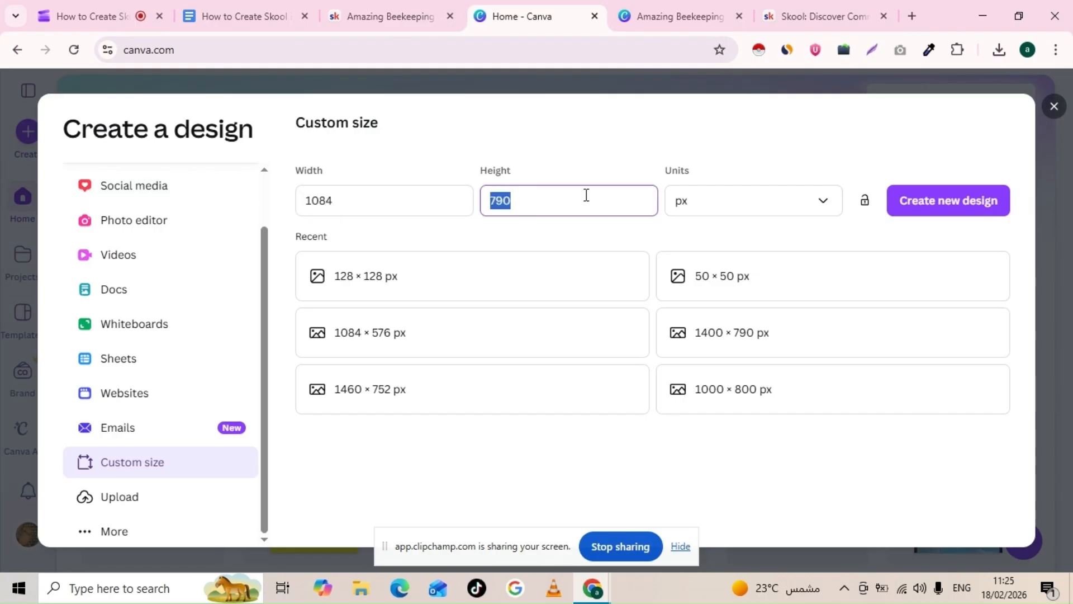
left_click(400, 16)
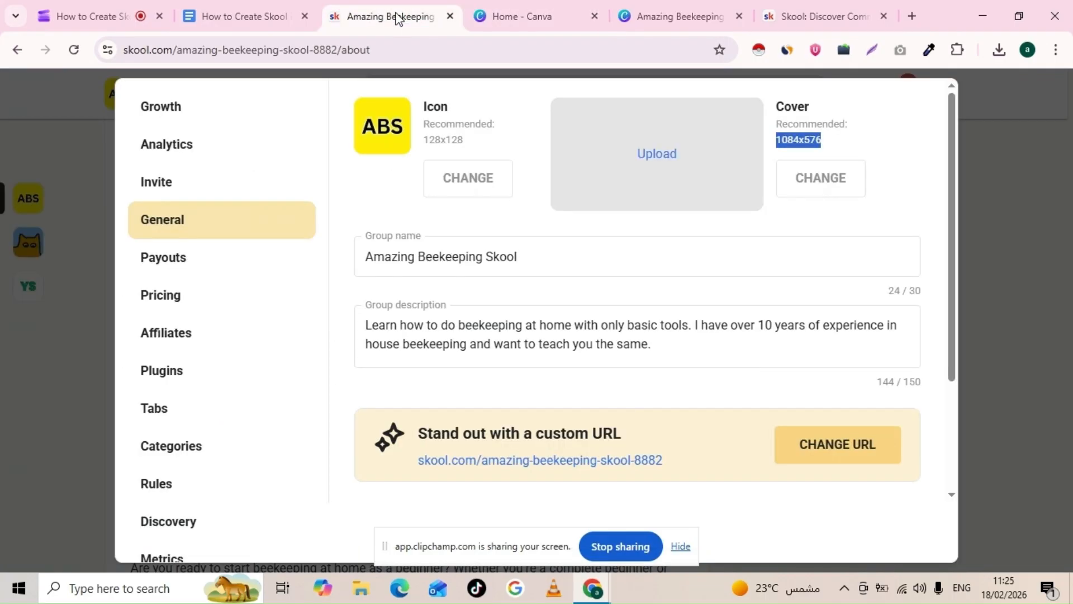
left_click(661, 16)
left_click(537, 18)
type("576")
left_click(942, 206)
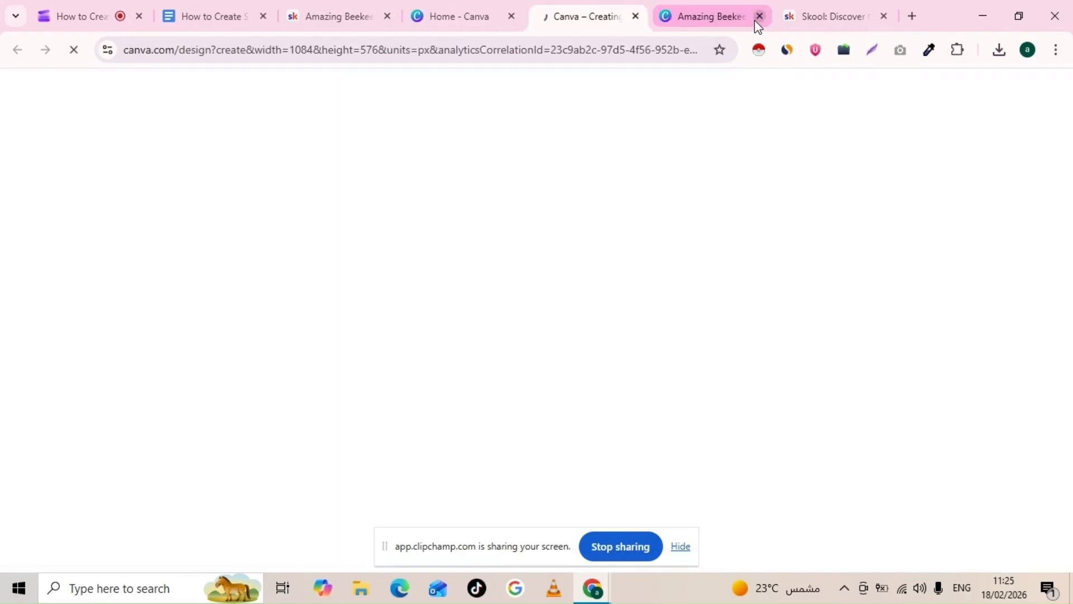
left_click(757, 16)
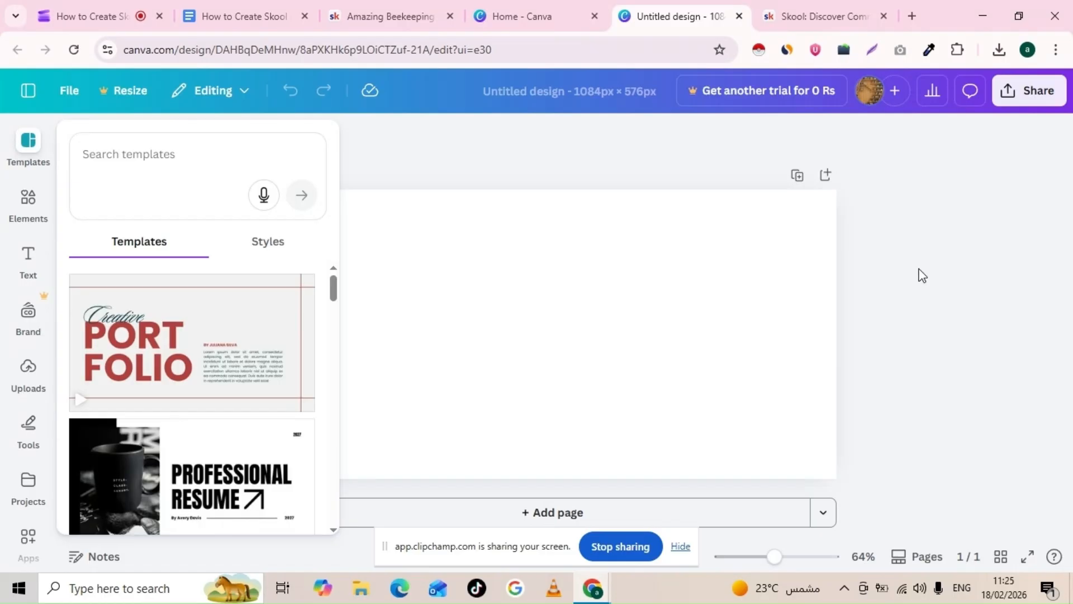
Open a custom solid background colour for the blank page and shift its hue to yellow
left_click(921, 280)
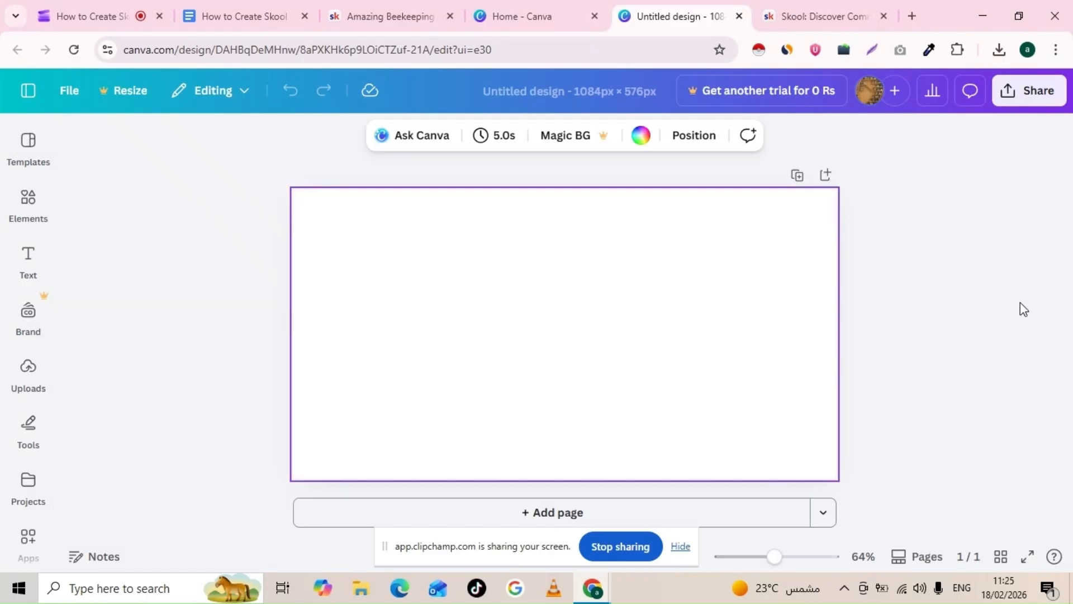
left_click(641, 135)
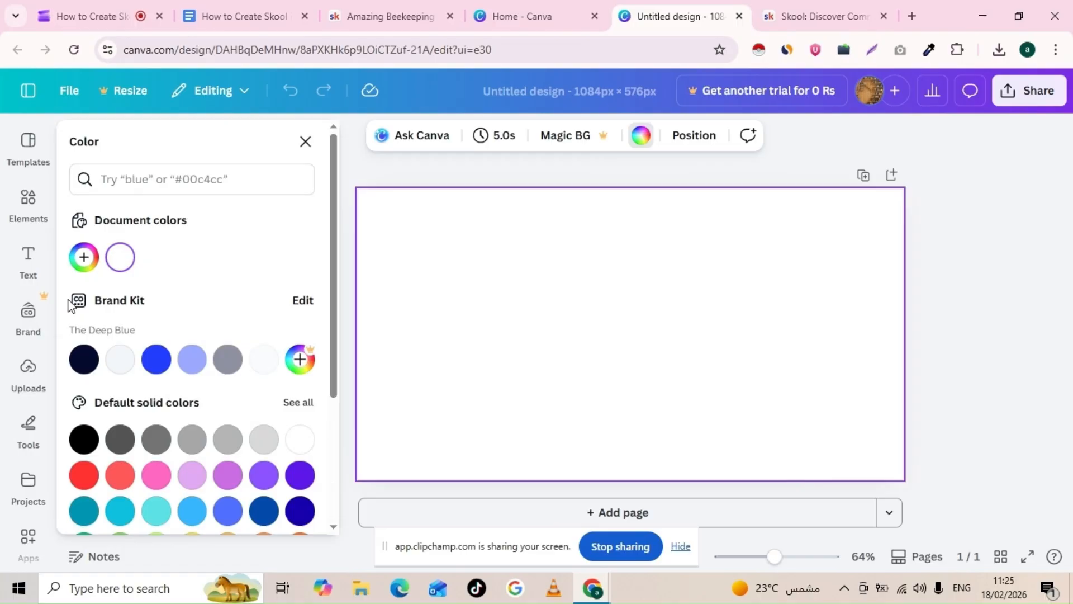
left_click(84, 257)
left_click_drag(94, 433, 117, 433)
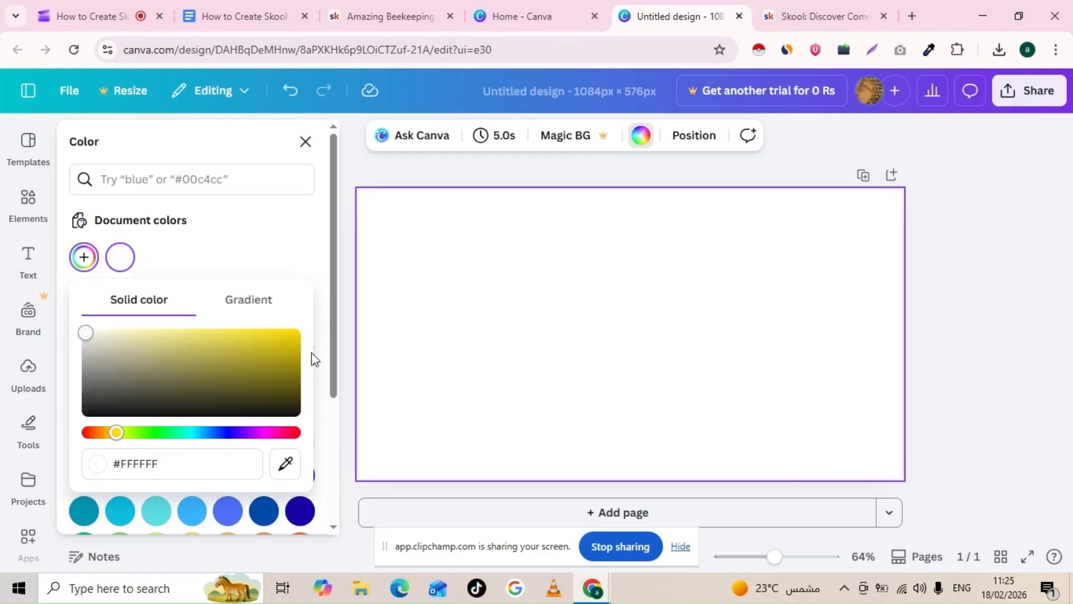
left_click_drag(116, 434, 118, 434)
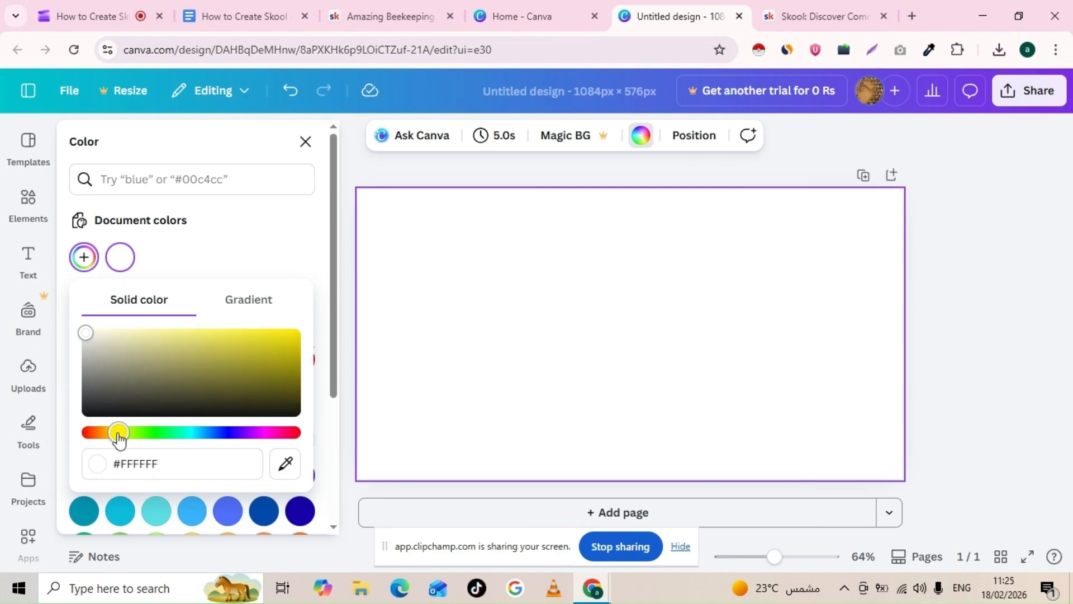
Open the "amazing beekeeping skool" icon design from the recent designs and copy its background colour code #FFED05
left_click(540, 20)
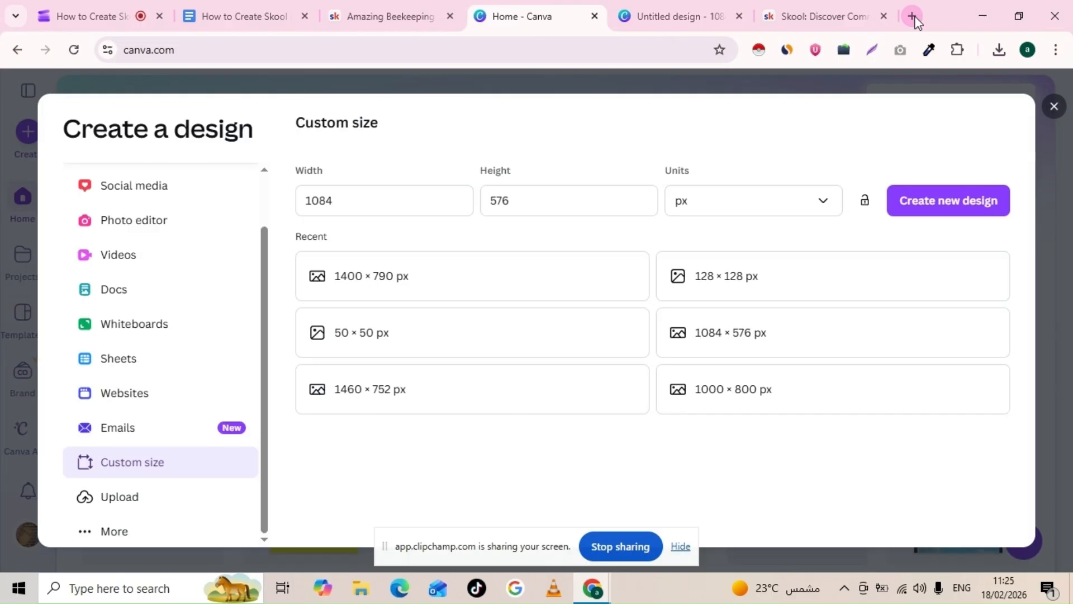
left_click(1054, 106)
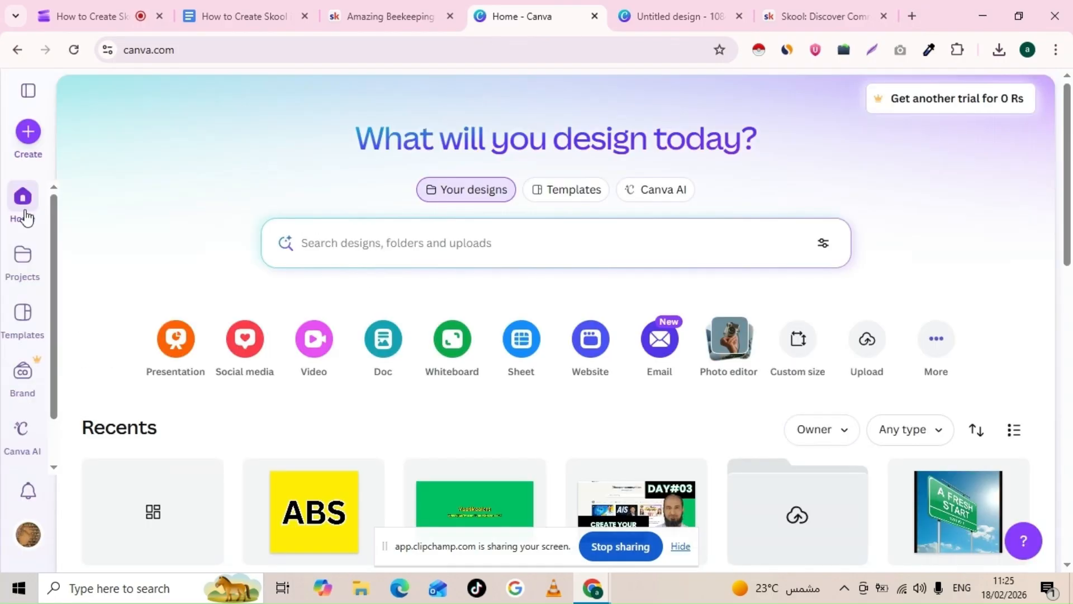
scroll(318, 392, "down", 3)
left_click(317, 401)
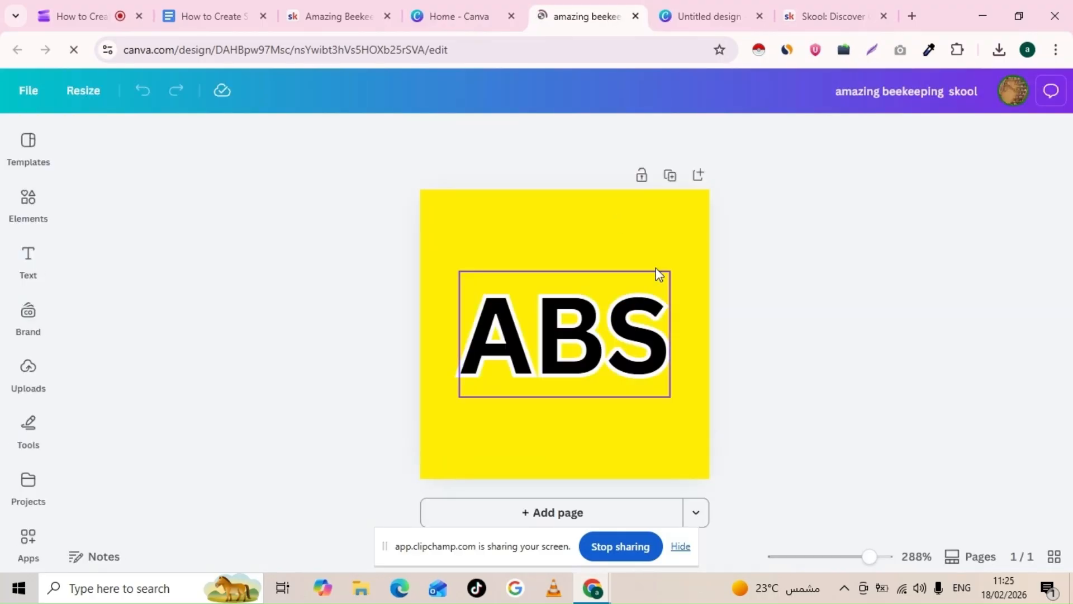
left_click(658, 274)
left_click(564, 212)
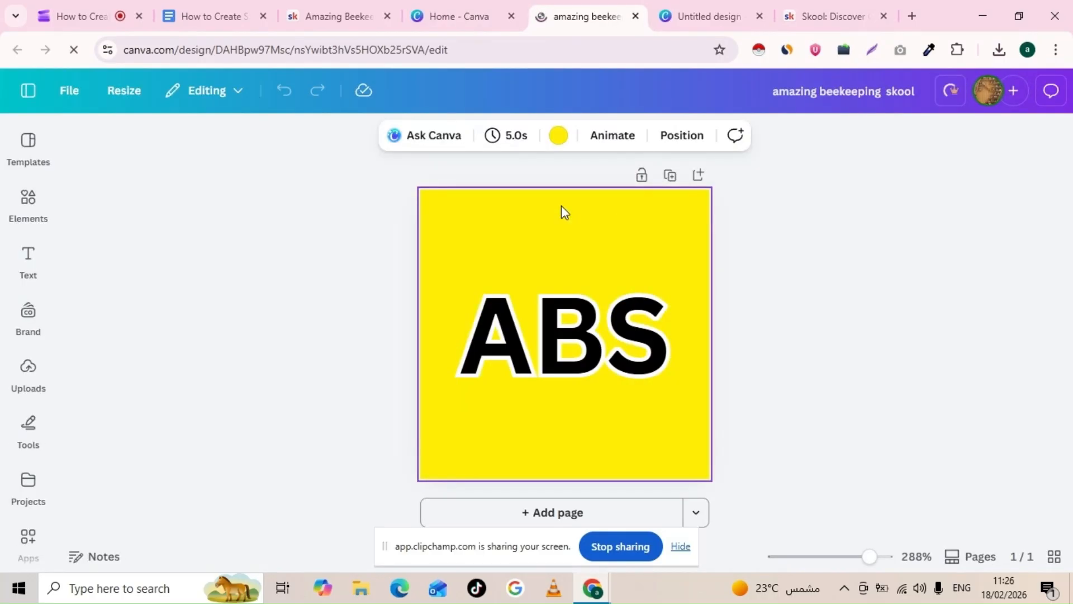
left_click(605, 137)
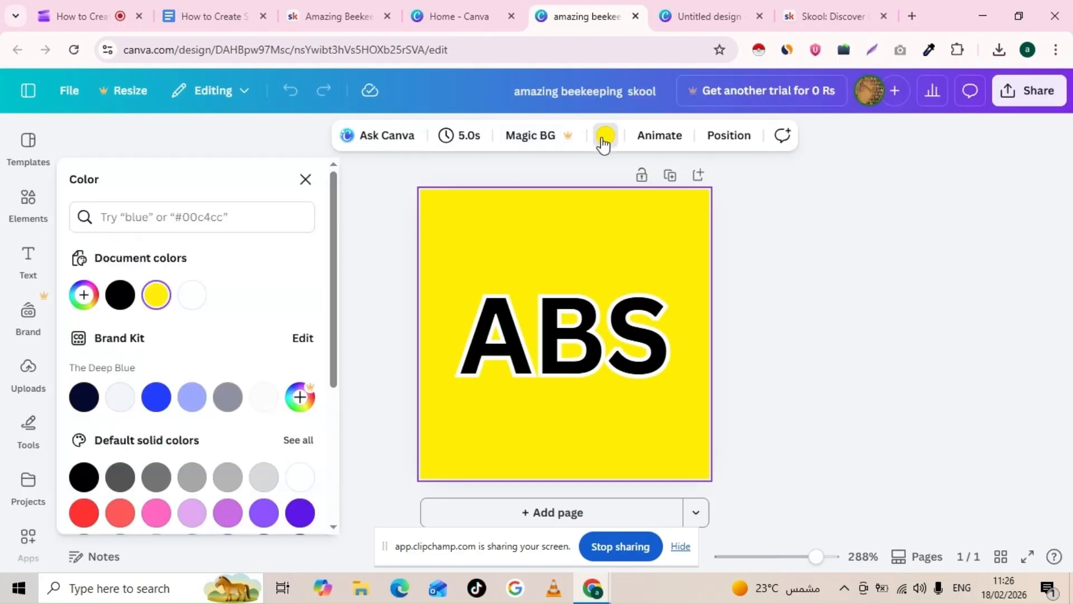
left_click(157, 295)
key("ctrl+c")
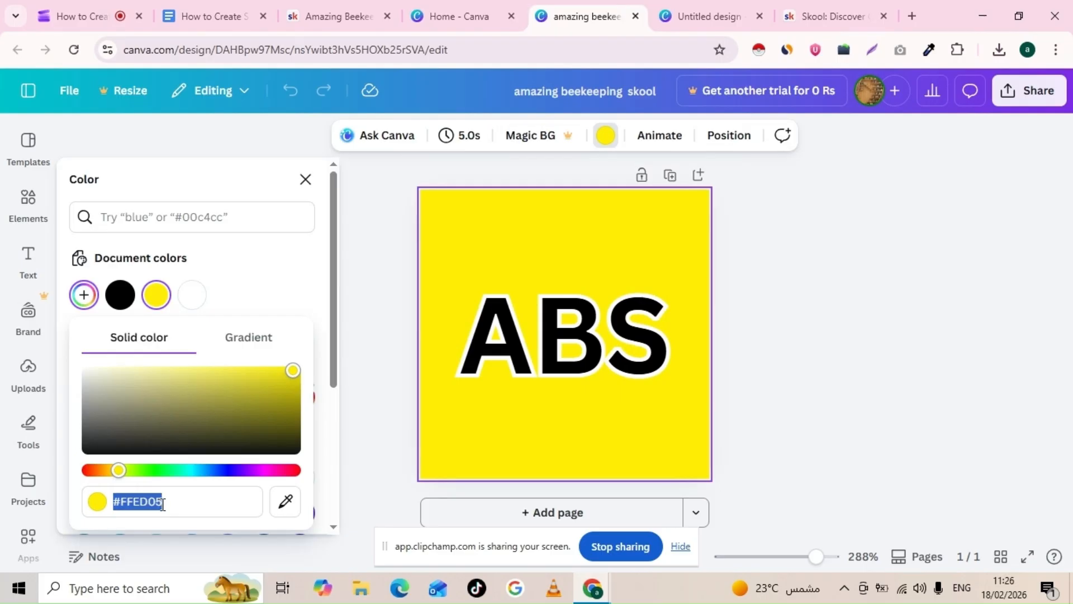
Return to the 1084 × 576 px cover design and set its background colour to the copied code #FFED05
left_click(706, 16)
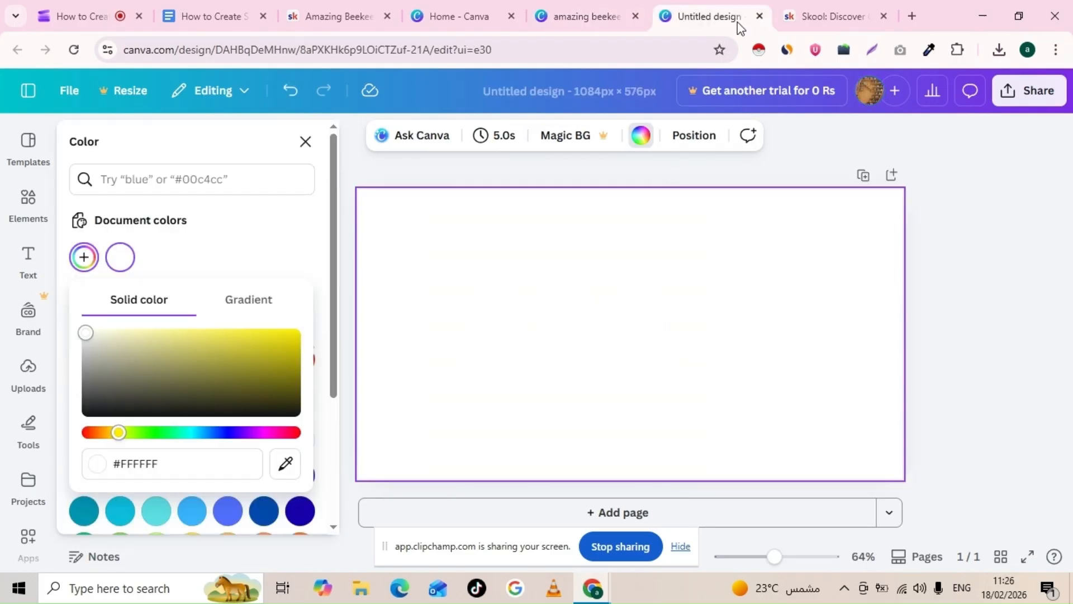
left_click(161, 461)
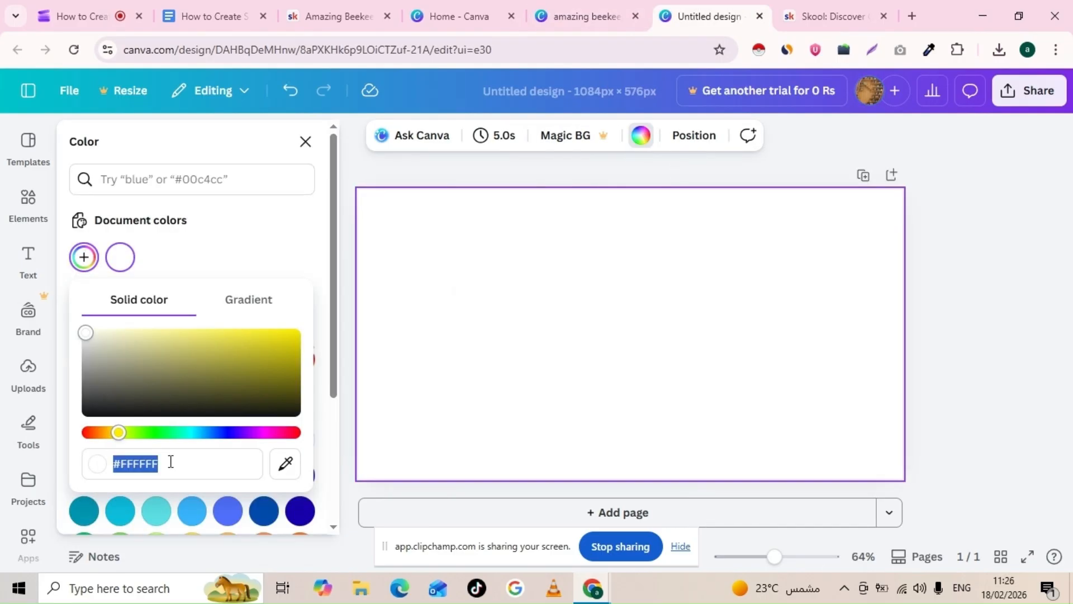
key("ctrl+v")
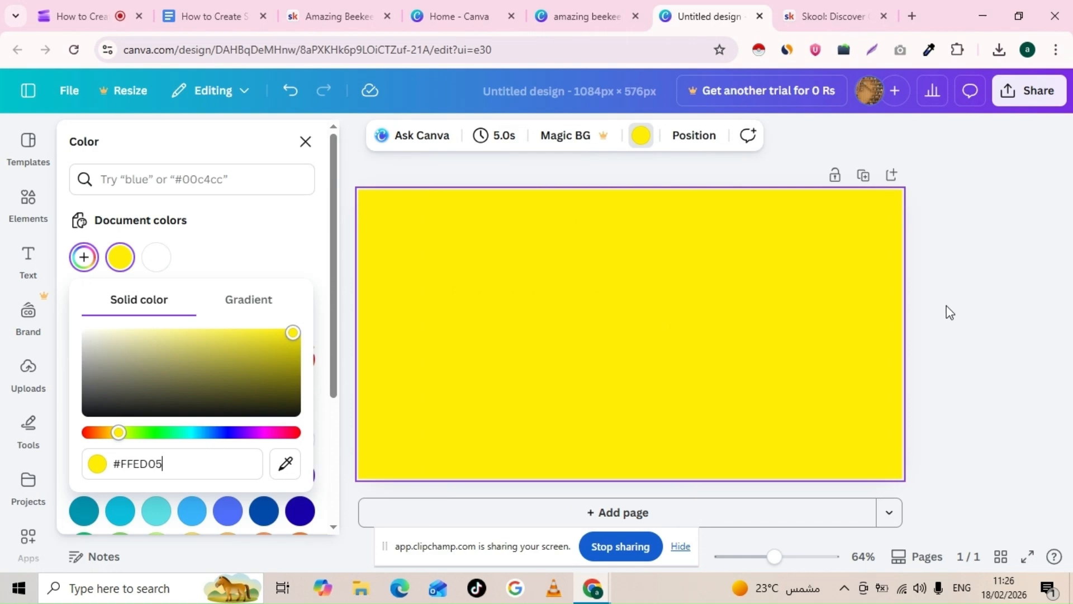
left_click(945, 328)
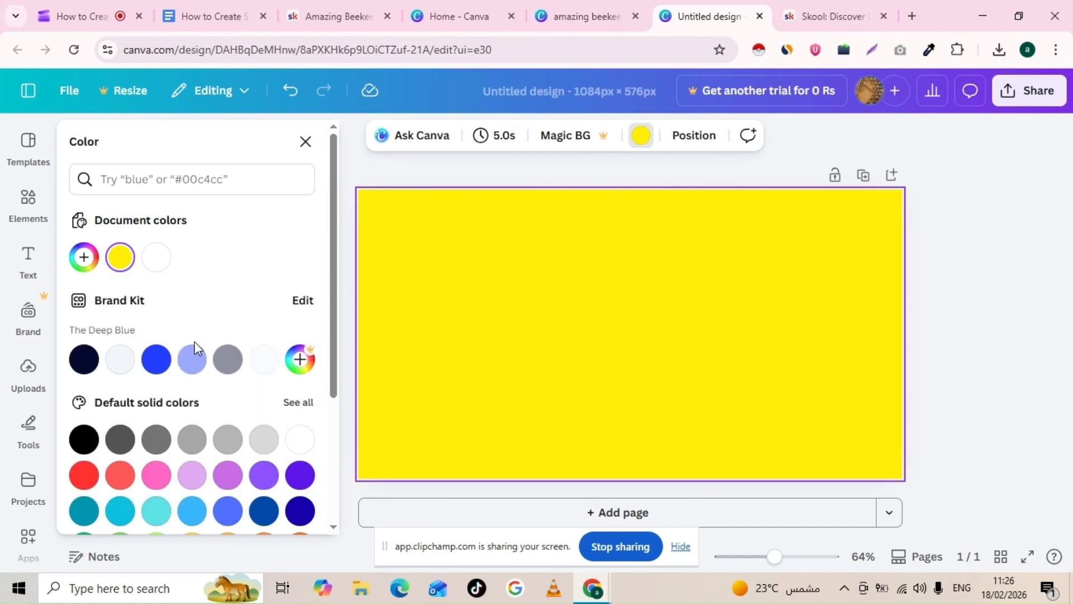
Add a heading to the yellow cover page with the text "Amazing Beekeeping Skool"
left_click(26, 261)
left_click(218, 390)
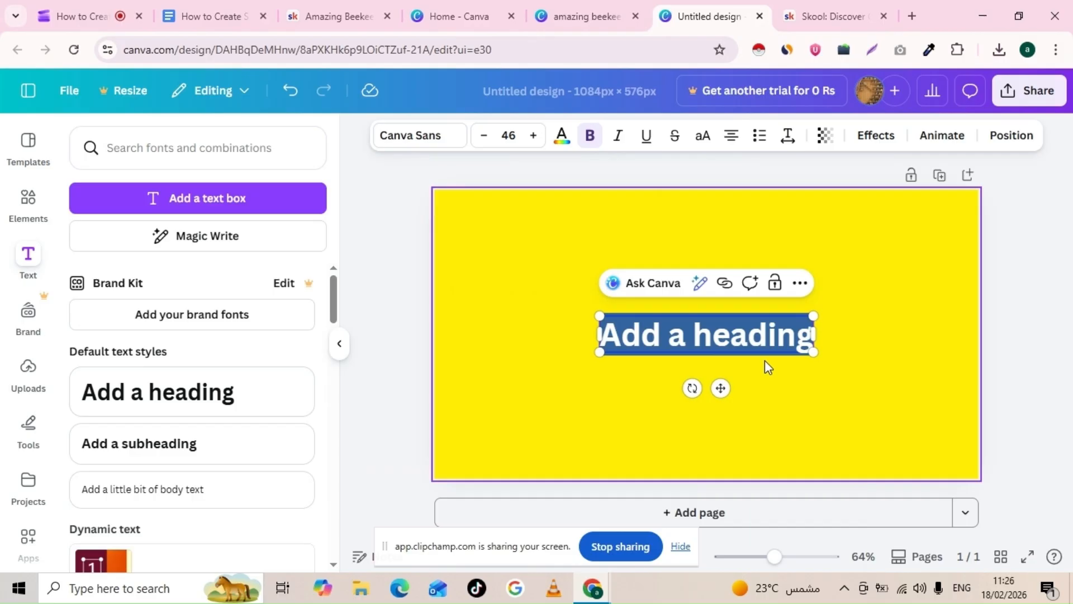
type("Amazing B")
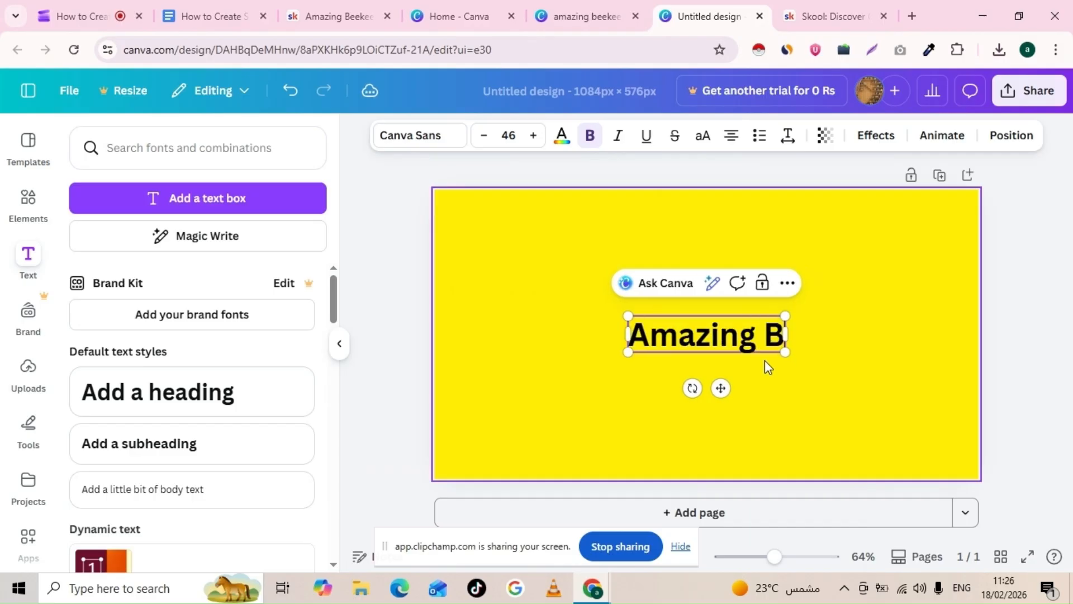
type("eekeeping S")
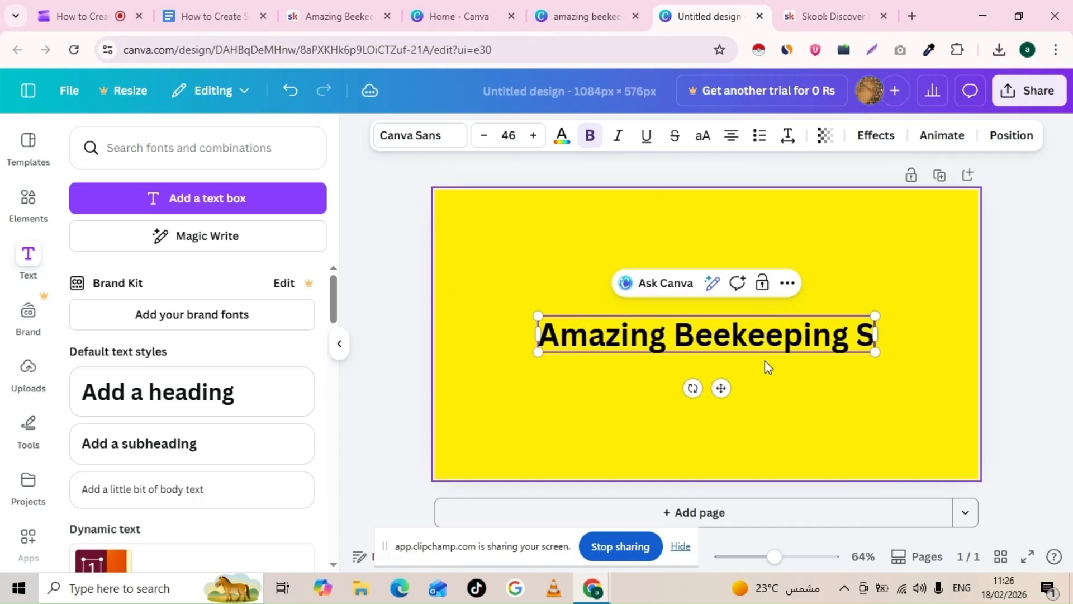
type("kool")
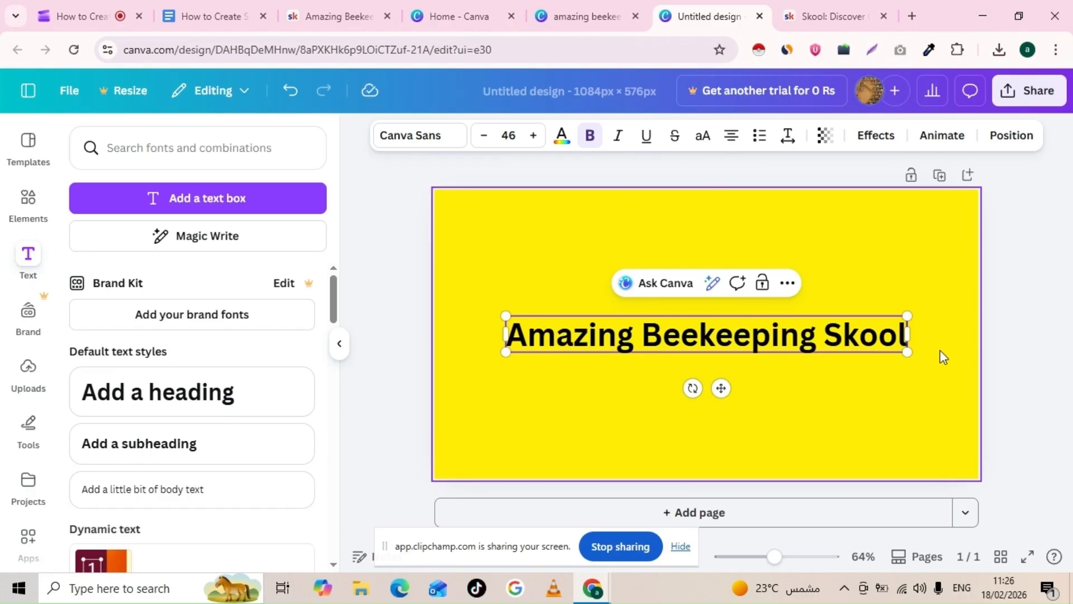
left_click(943, 357)
Move the heading slightly up and set its font size to 50 after trying 65
left_click_drag(824, 325, 826, 290)
left_click(520, 136)
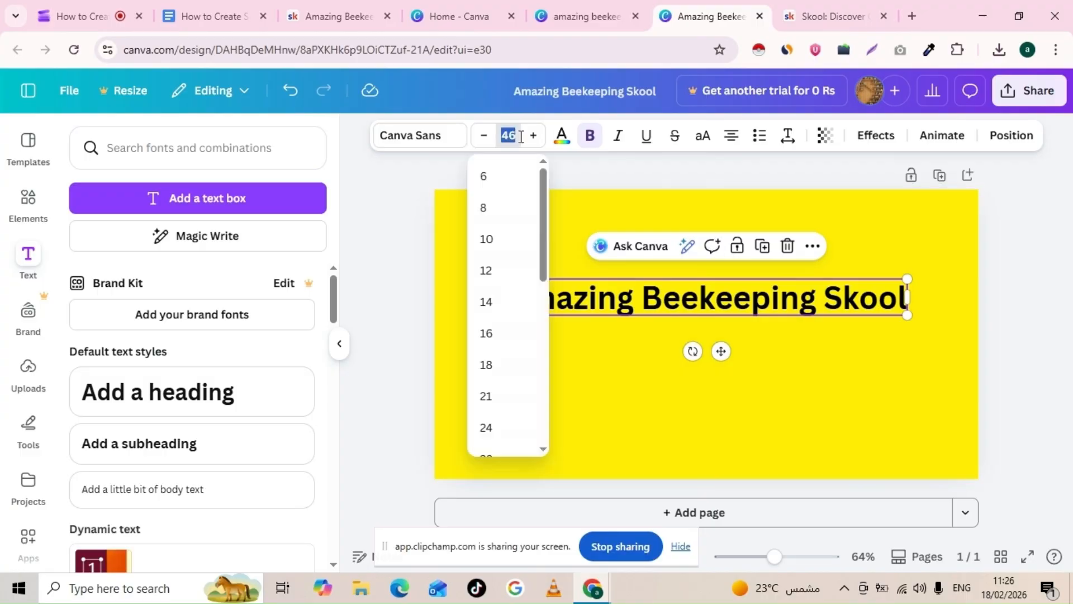
type("65")
key("Return")
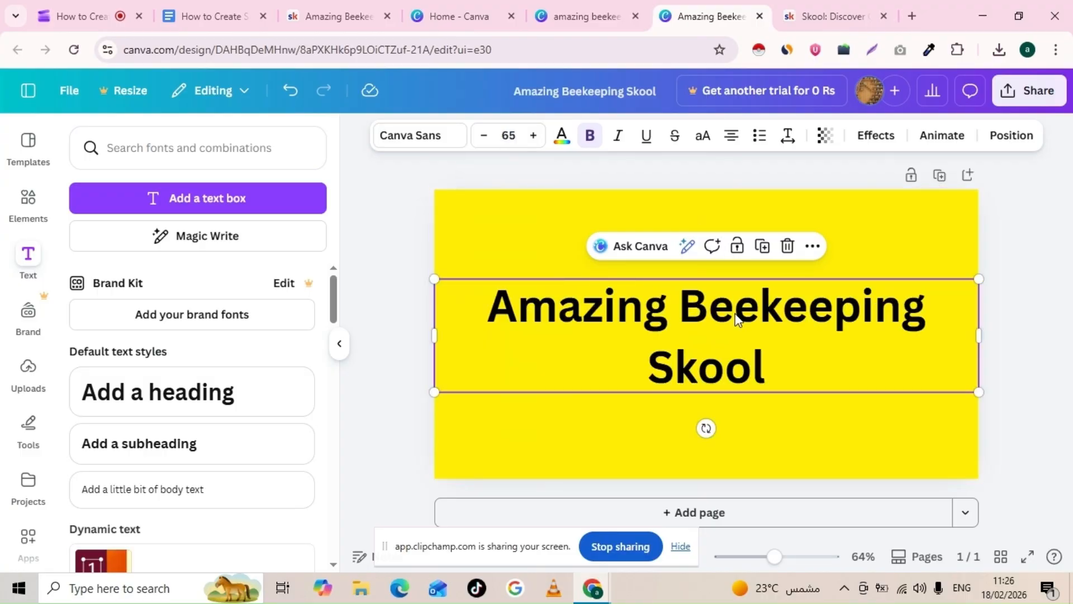
left_click(509, 135)
type("50")
key("Return")
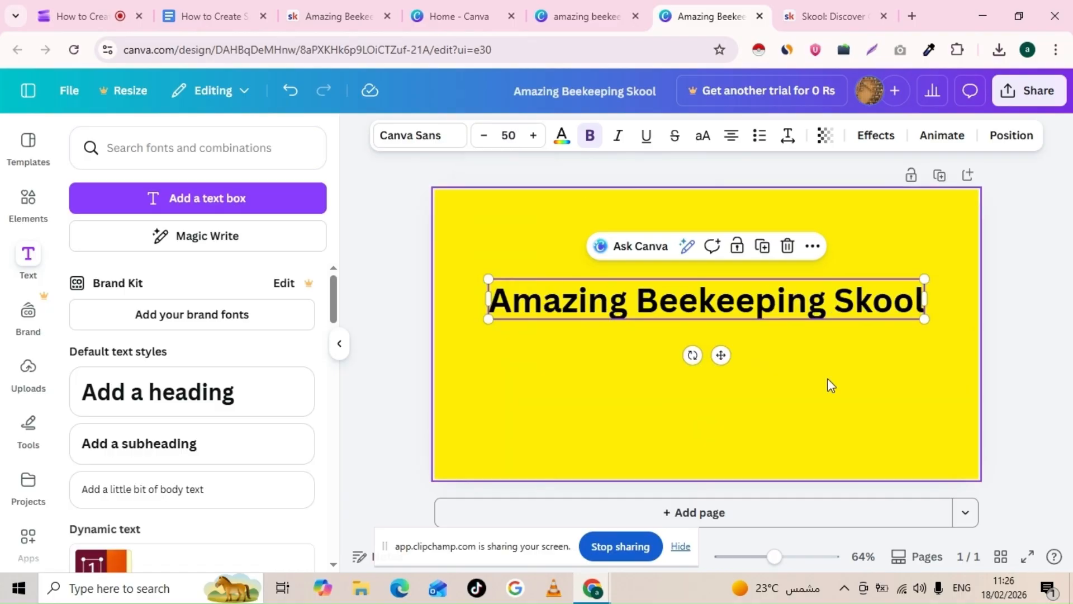
Add a subheading, place it a little below the heading and increase its font size to 40
left_click(161, 454)
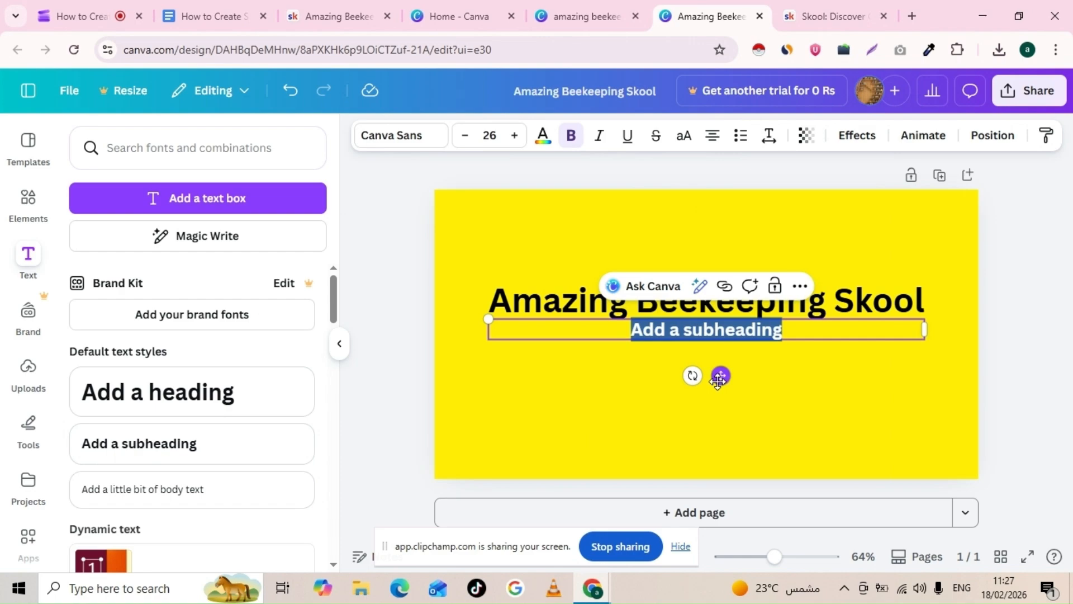
left_click_drag(721, 375, 719, 398)
left_click(513, 137)
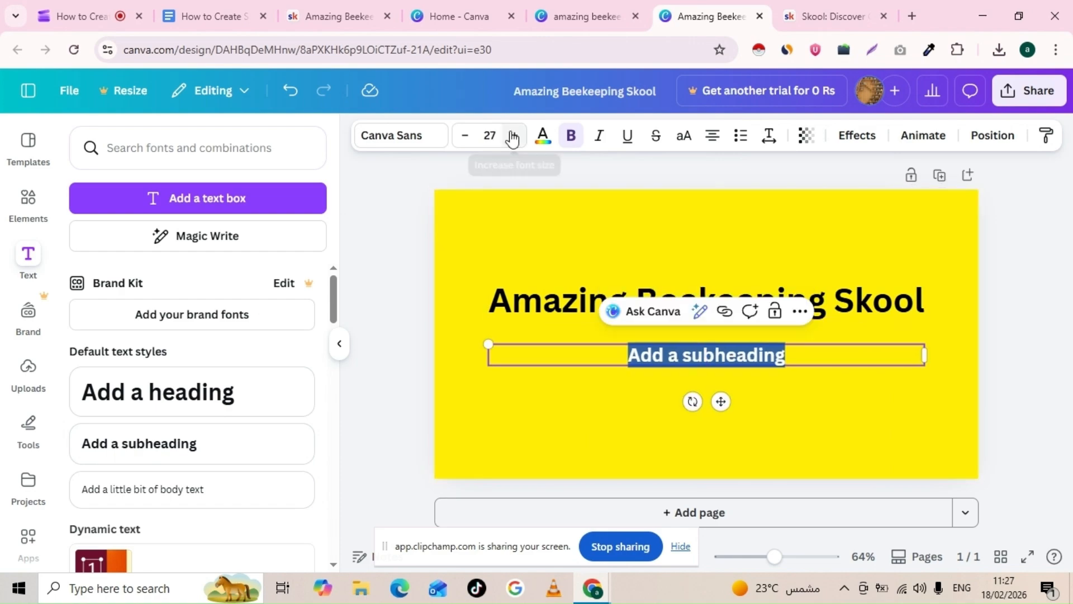
left_click(512, 136)
left_click(512, 136)
left_click(513, 137)
left_click(513, 136)
left_click(513, 137)
left_click(513, 136)
left_click(513, 136)
left_click(513, 136)
left_click(513, 136)
left_click(512, 136)
left_click(513, 136)
left_click(513, 136)
left_click(513, 136)
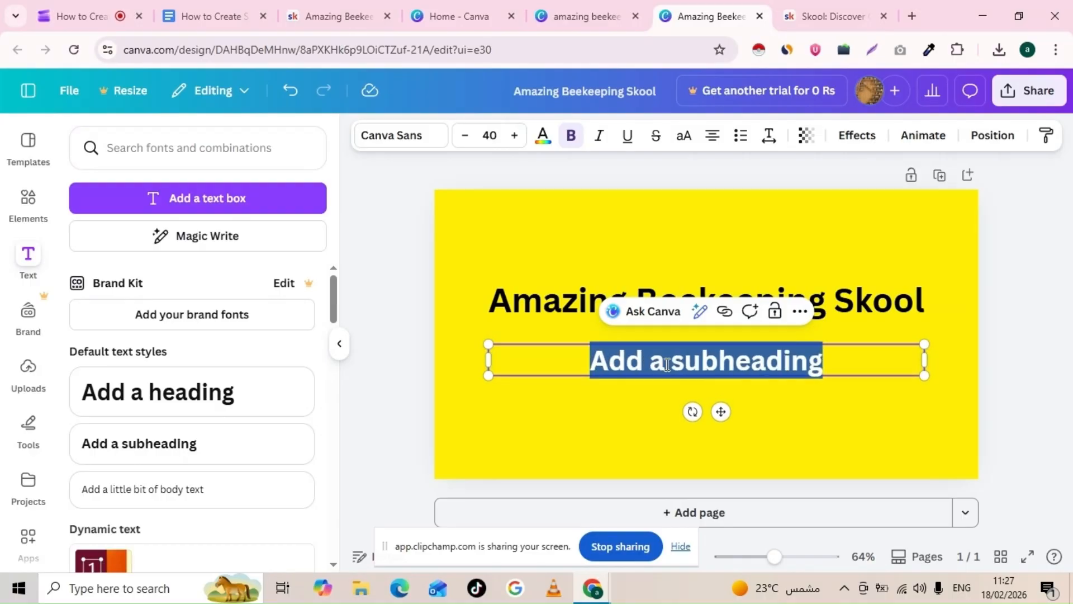
Replace the subheading's placeholder text with "Learn beekeeping for beginners"
type("Learn Be")
key("BackSpace")
key("BackSpace")
key("BackSpace")
type("beekeepi")
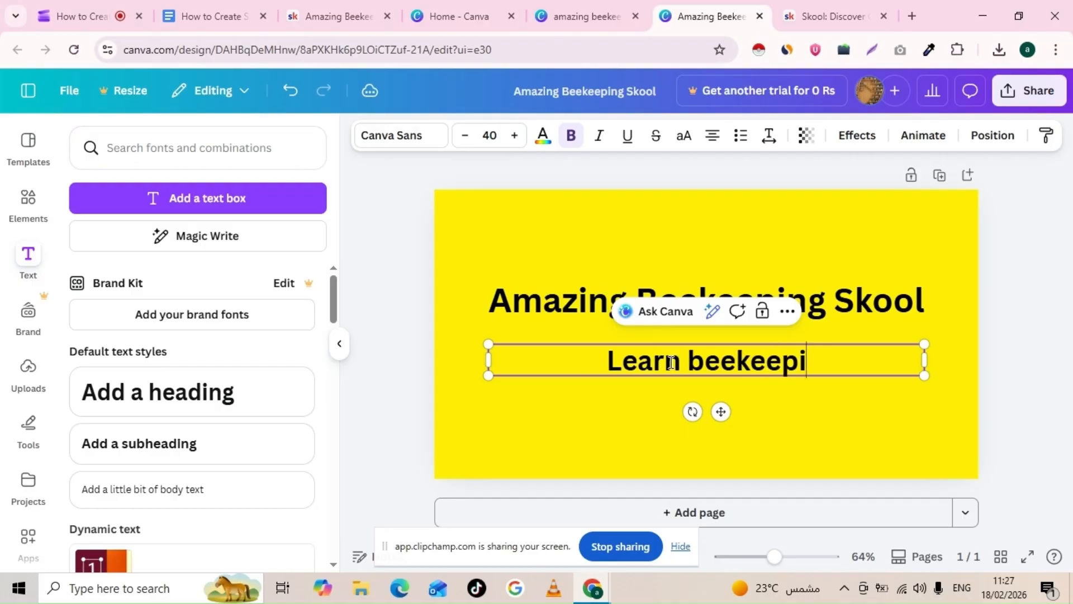
type("ng for beginners")
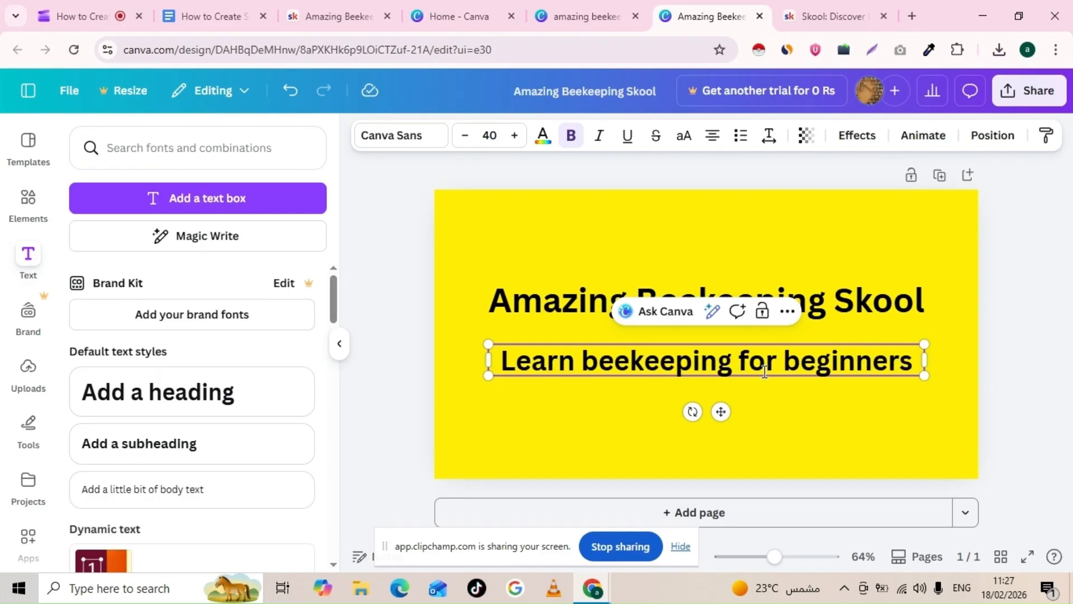
Reduce the whole subheading's font size to 35 and deselect it
key("ctrl+a")
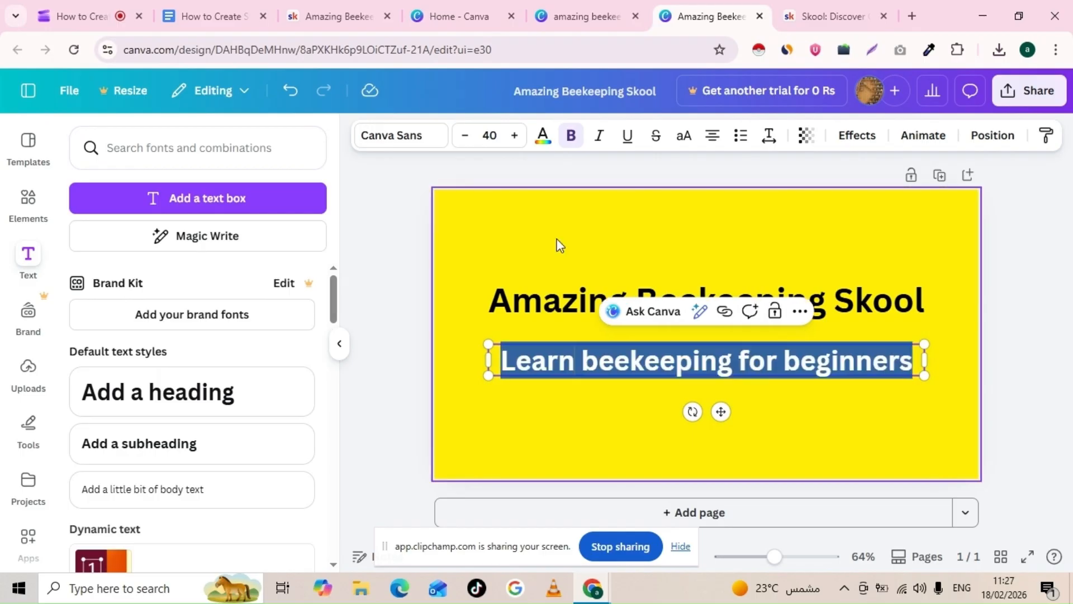
left_click(465, 135)
left_click(465, 135)
left_click(465, 136)
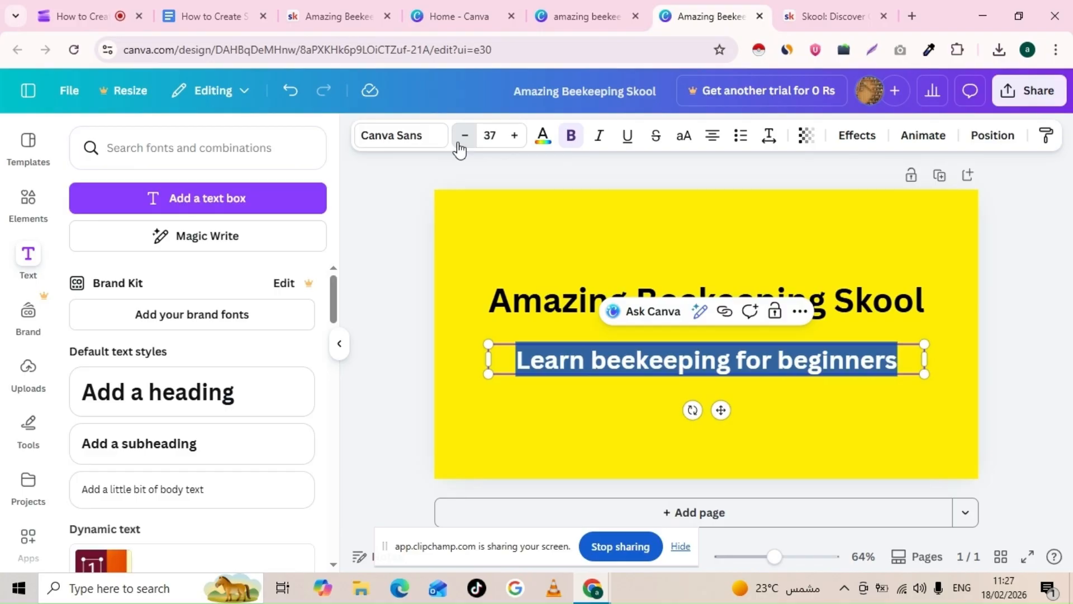
left_click(460, 147)
left_click(1016, 313)
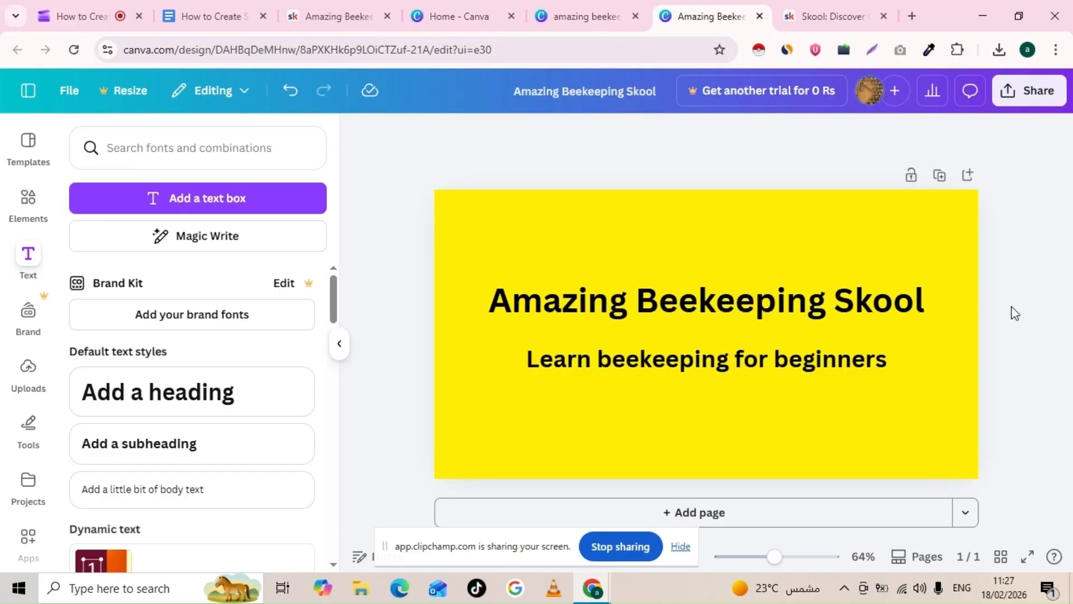
Apply a white Outline effect to the "Amazing Beekeeping Skool" heading with a thickness of about 100
left_click(815, 307)
left_click(857, 135)
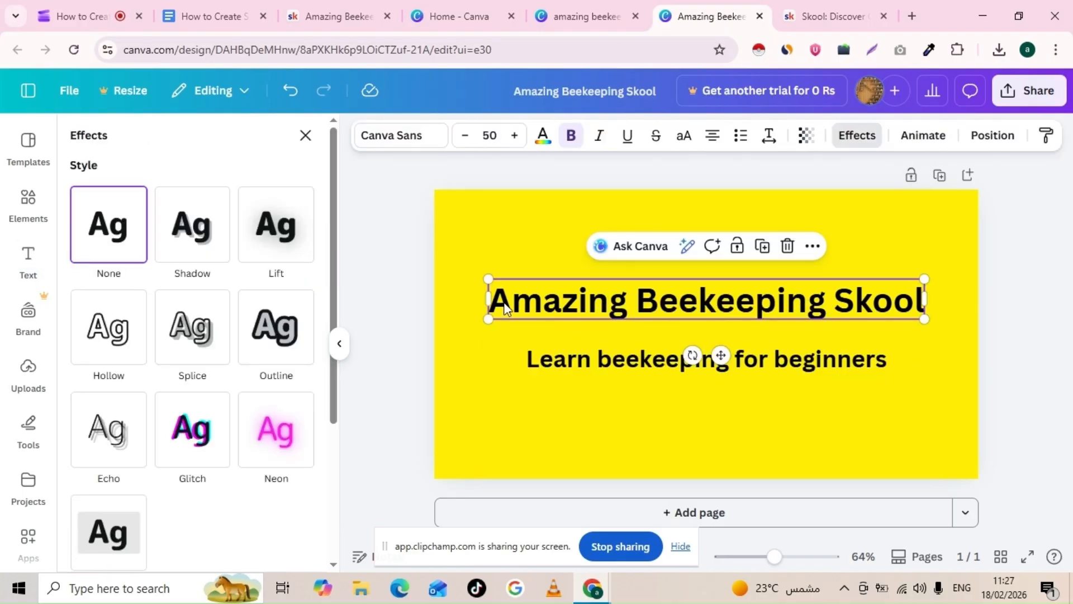
left_click(295, 346)
left_click(302, 465)
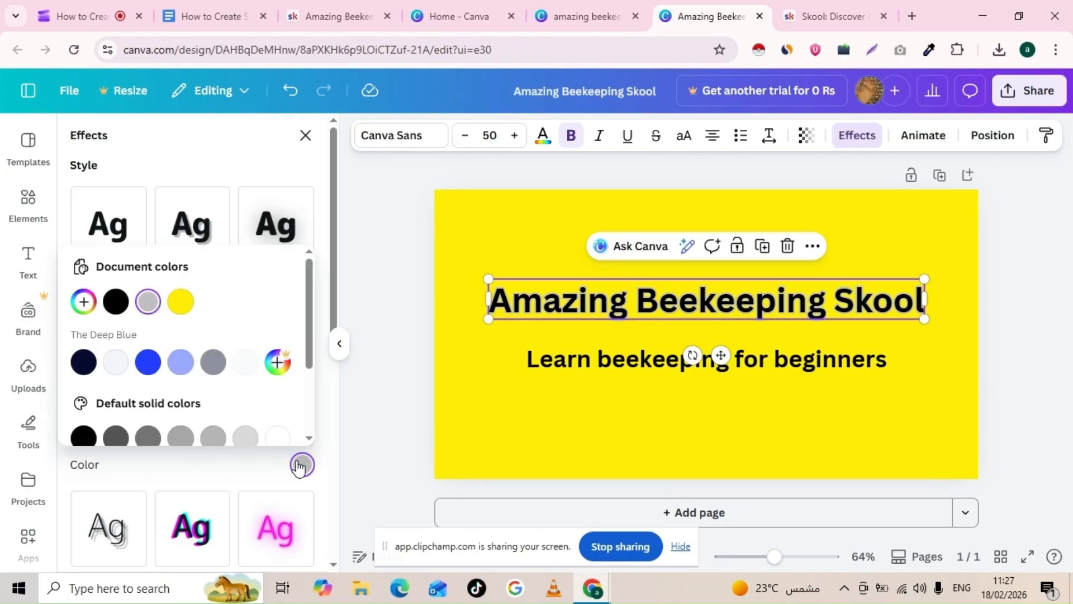
left_click(278, 437)
left_click(284, 480)
left_click_drag(106, 431, 144, 434)
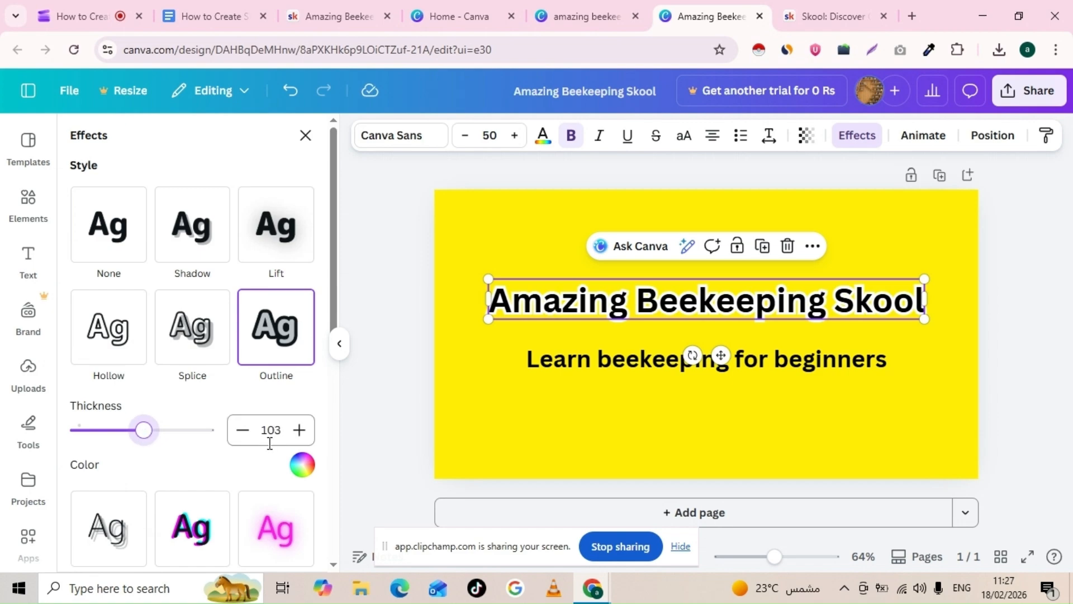
left_click(242, 438)
left_click(242, 438)
left_click(242, 439)
left_click(1048, 327)
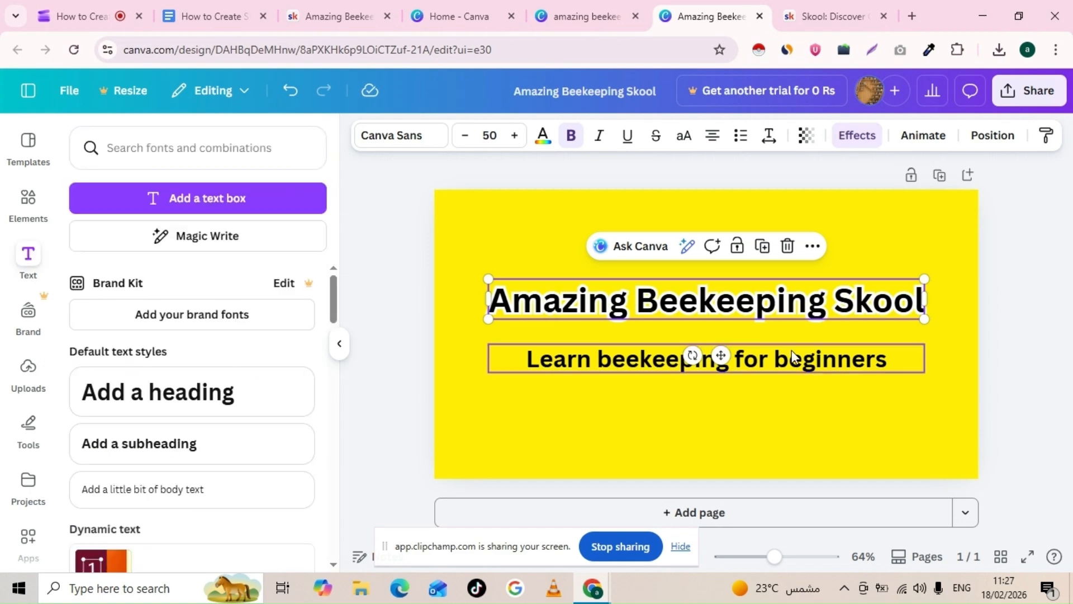
Apply a white Outline effect to the "Learn beekeeping for beginners" subheading and increase its thickness to resemble the heading's outline
left_click(792, 356)
left_click(857, 135)
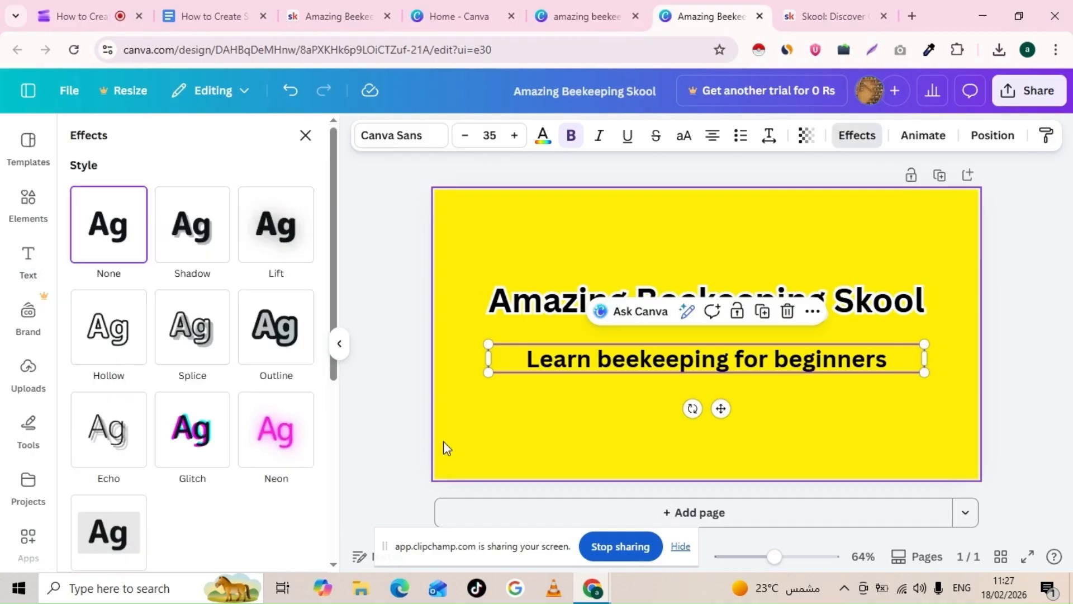
left_click(291, 355)
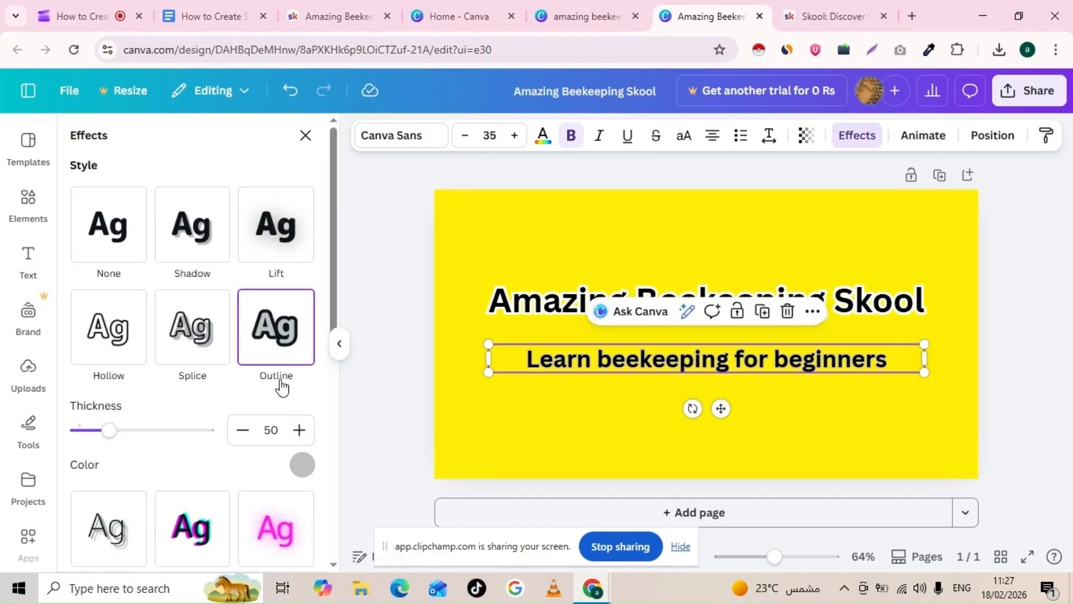
left_click(302, 464)
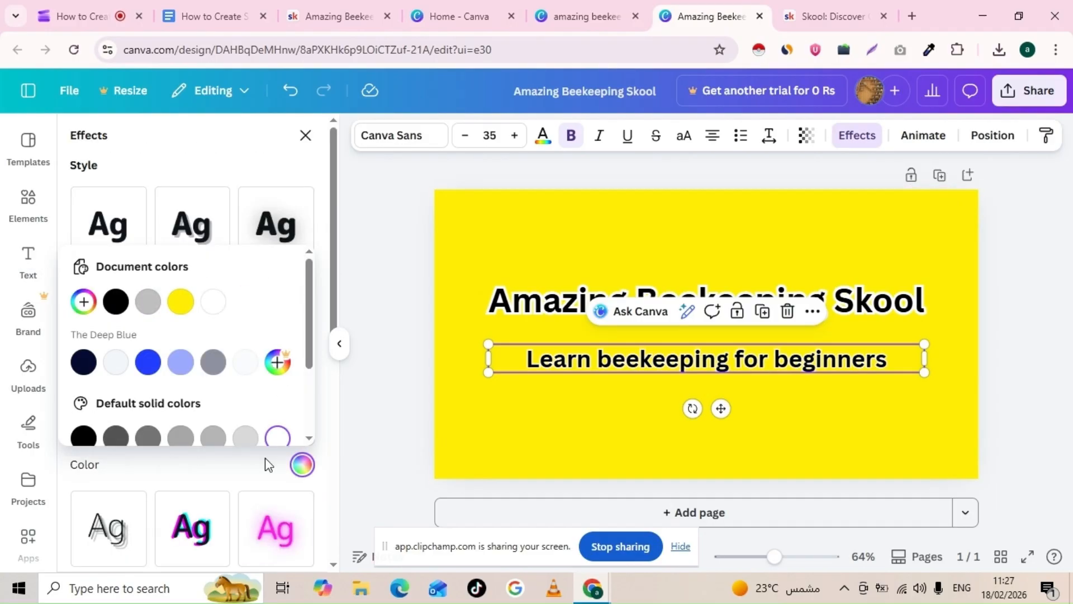
left_click(269, 464)
left_click_drag(115, 439, 138, 441)
left_click(299, 430)
left_click(299, 430)
left_click(299, 430)
left_click(299, 430)
left_click(300, 432)
left_click(300, 431)
left_click(300, 431)
left_click(300, 431)
left_click(370, 401)
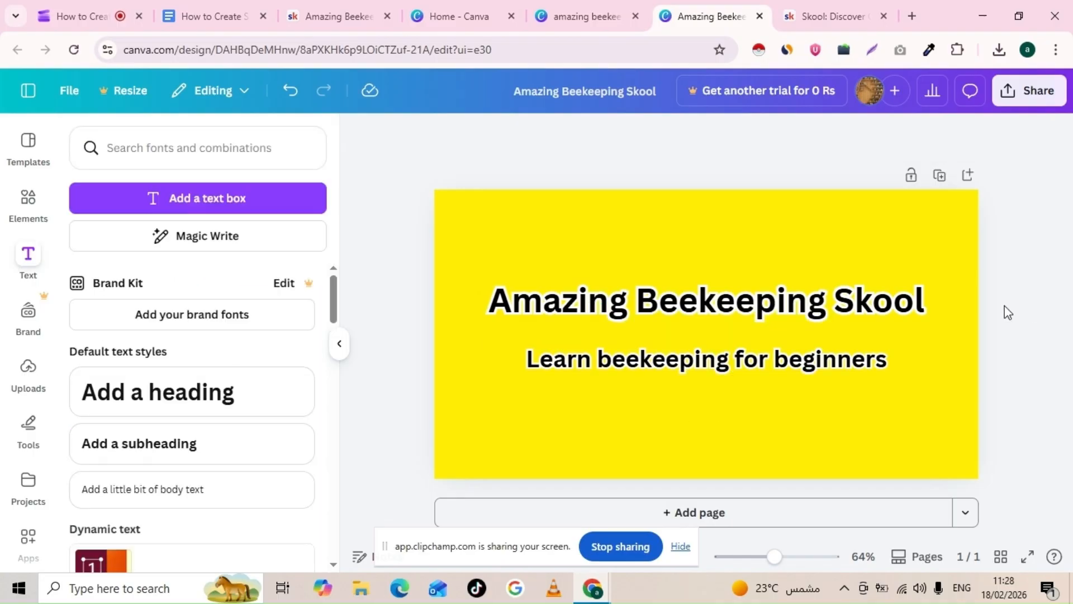
Add the recently used smiling bee graphic, shrink it and place it just above the middle of the heading
left_click(32, 208)
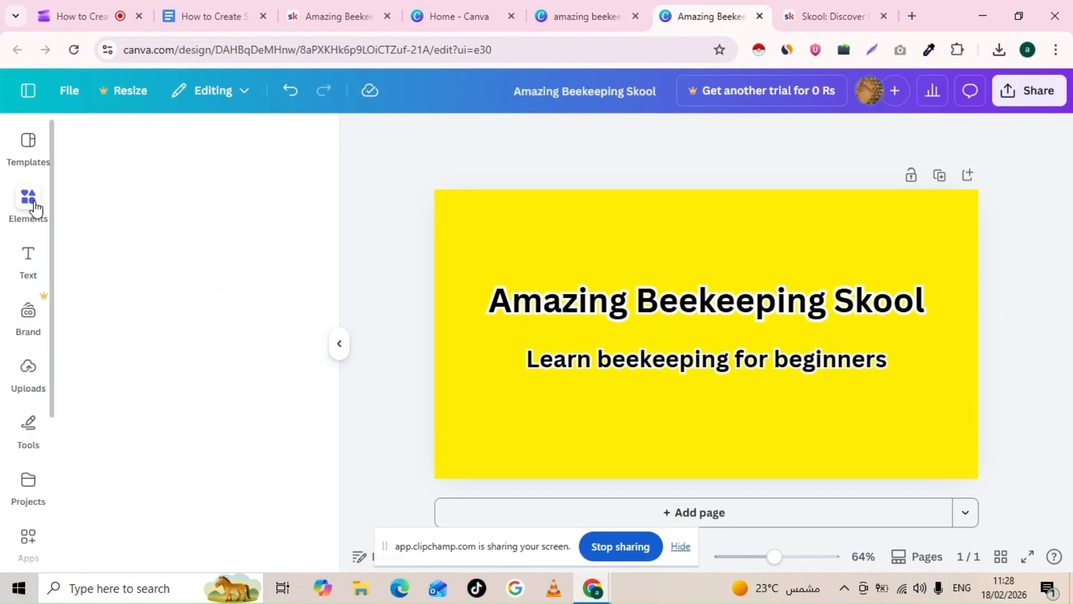
left_click(99, 372)
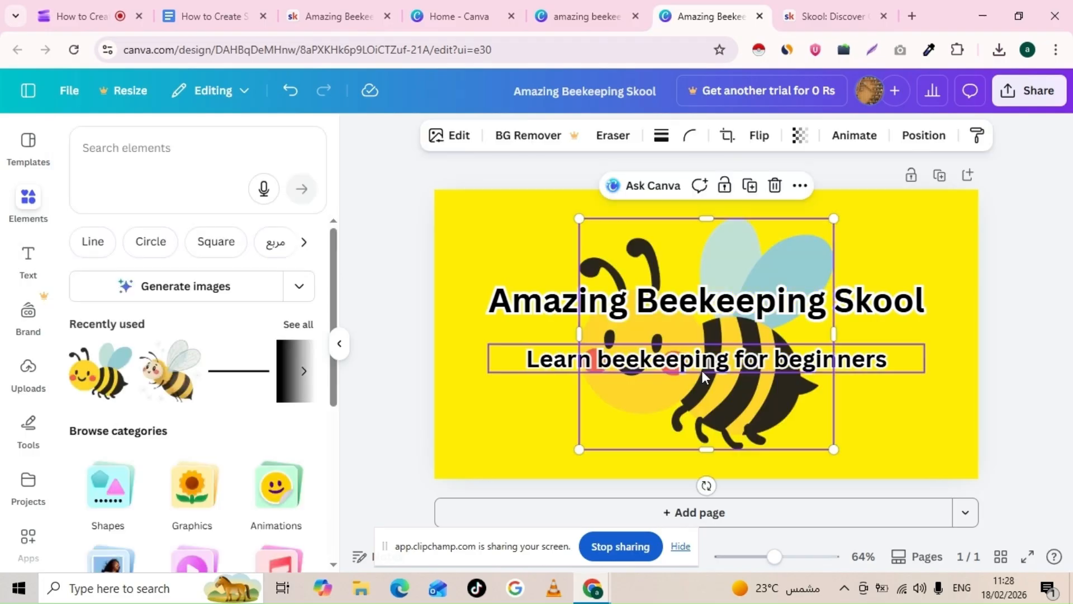
left_click_drag(579, 218, 685, 267)
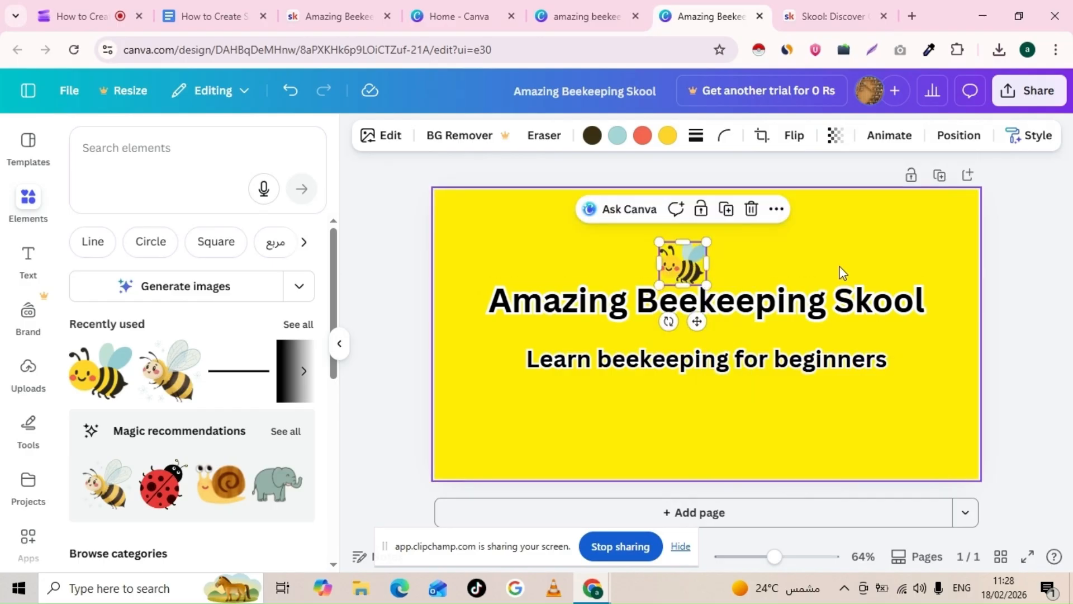
left_click(1024, 307)
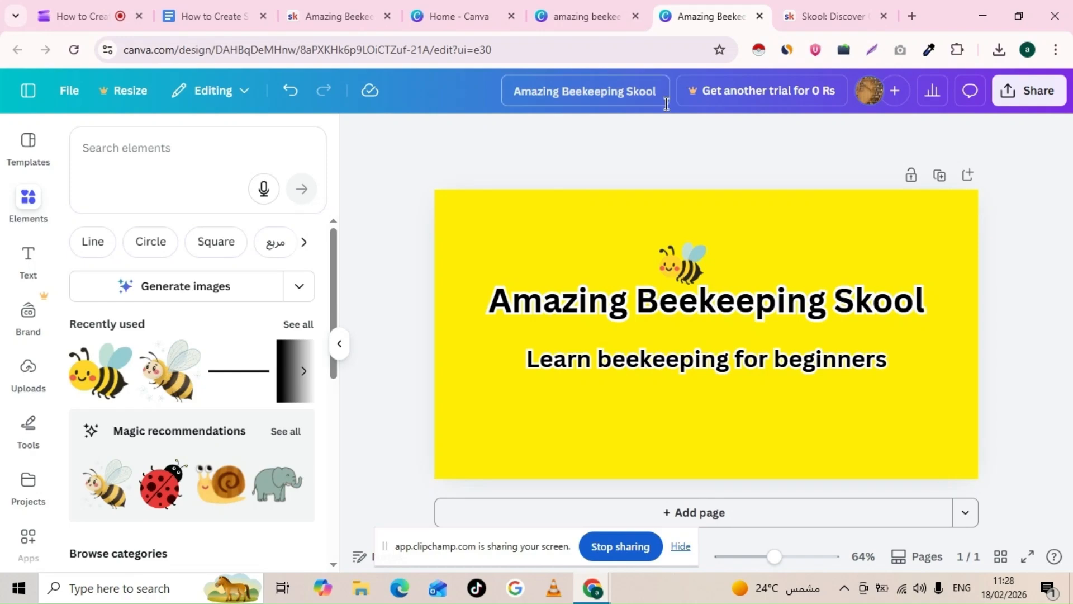
Download the finished cover design as a PNG
left_click(1037, 93)
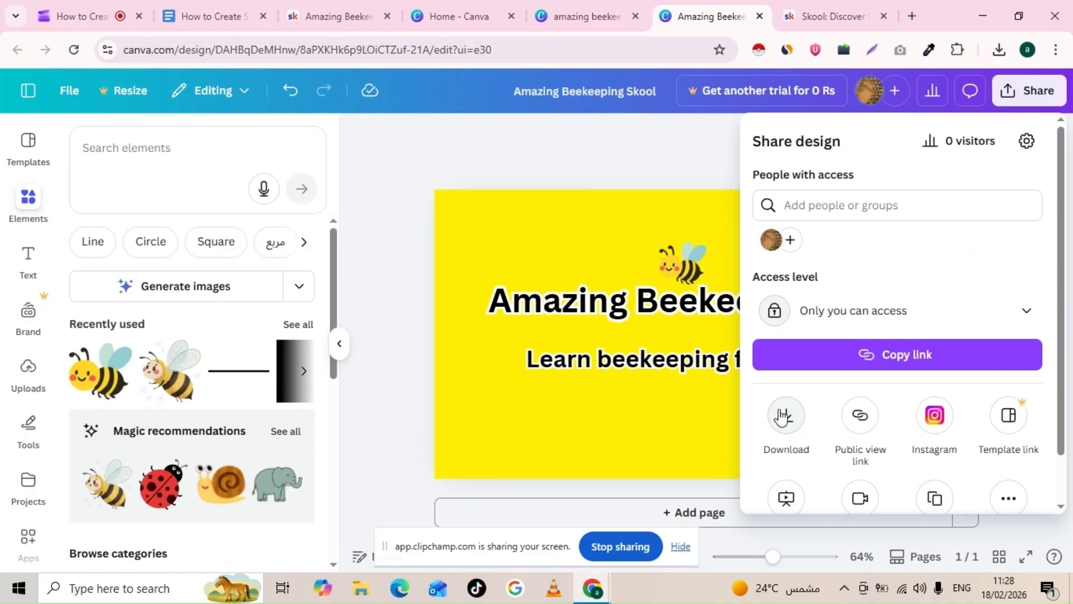
left_click(776, 430)
left_click(892, 437)
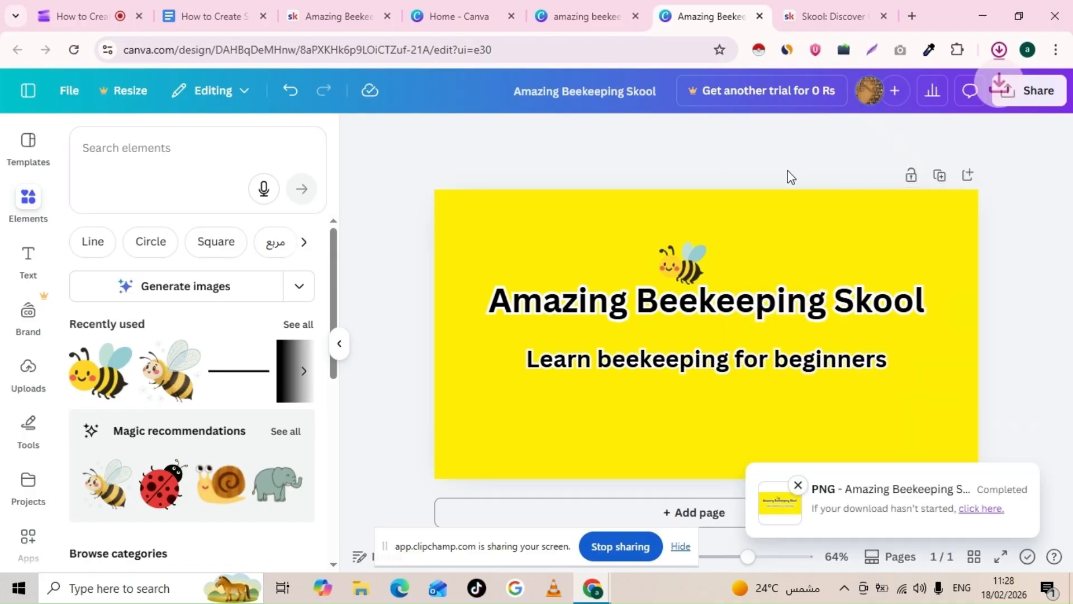
Switch to Skool, upload the newest "Amazing Beekeeping Skool" PNG as the group's cover, save the crop and close the settings
left_click(320, 17)
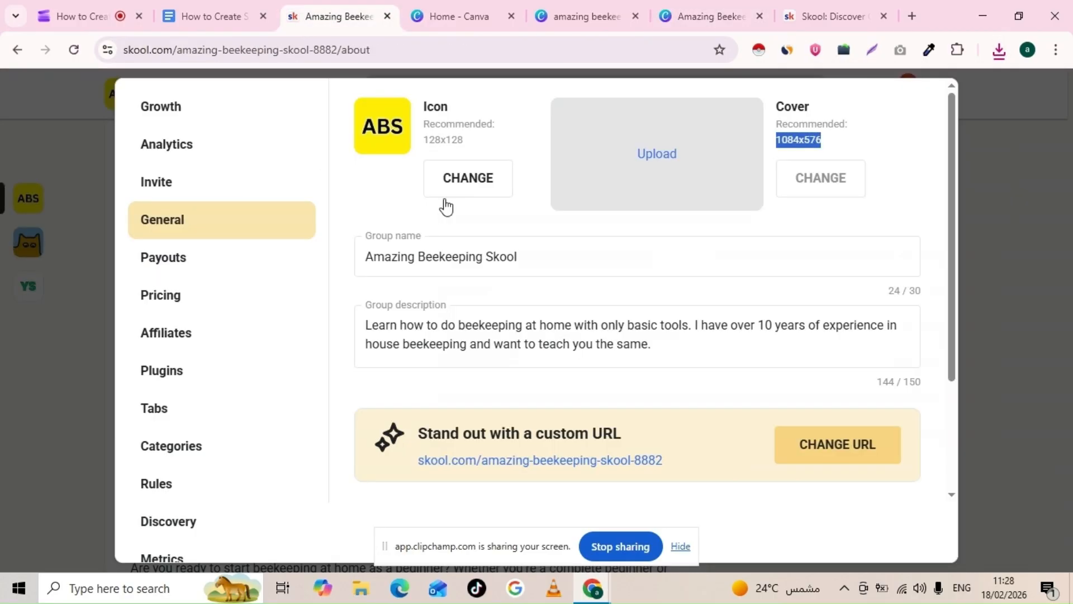
left_click(827, 189)
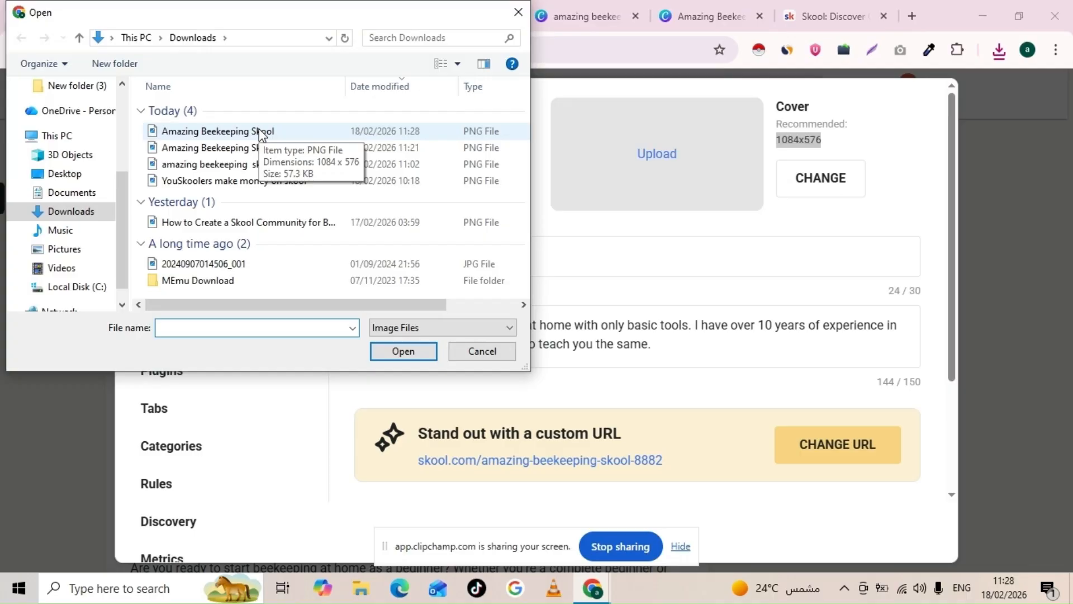
left_click(260, 132)
left_click(403, 351)
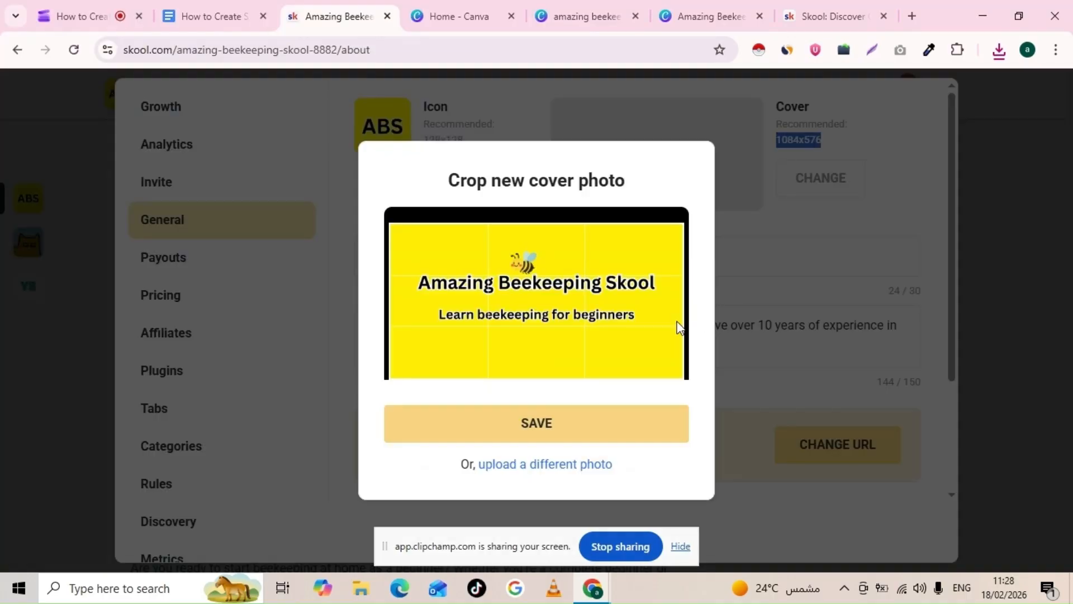
left_click(572, 424)
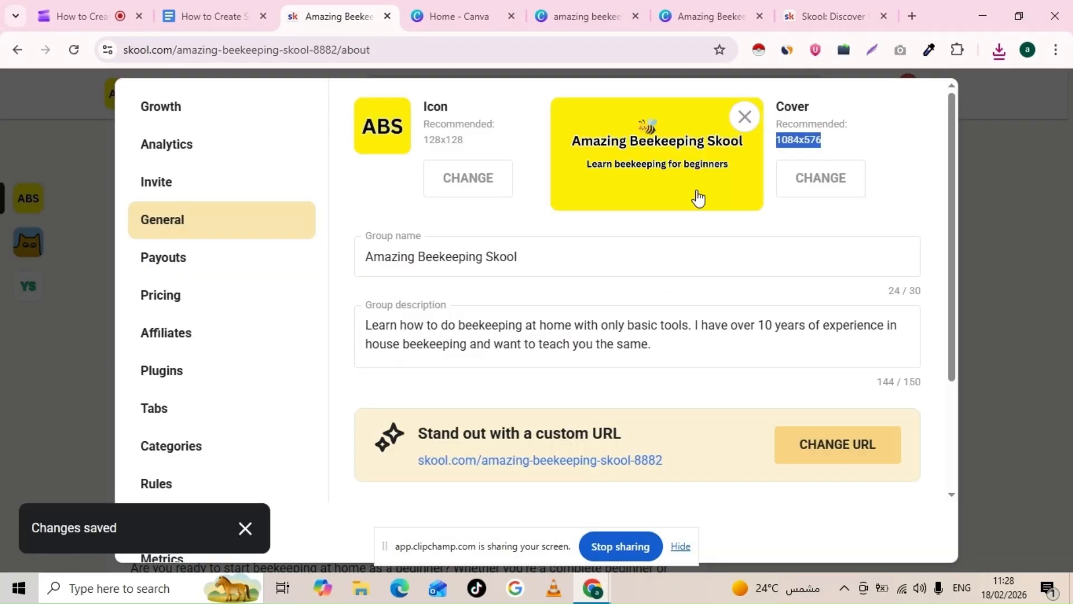
left_click(1007, 248)
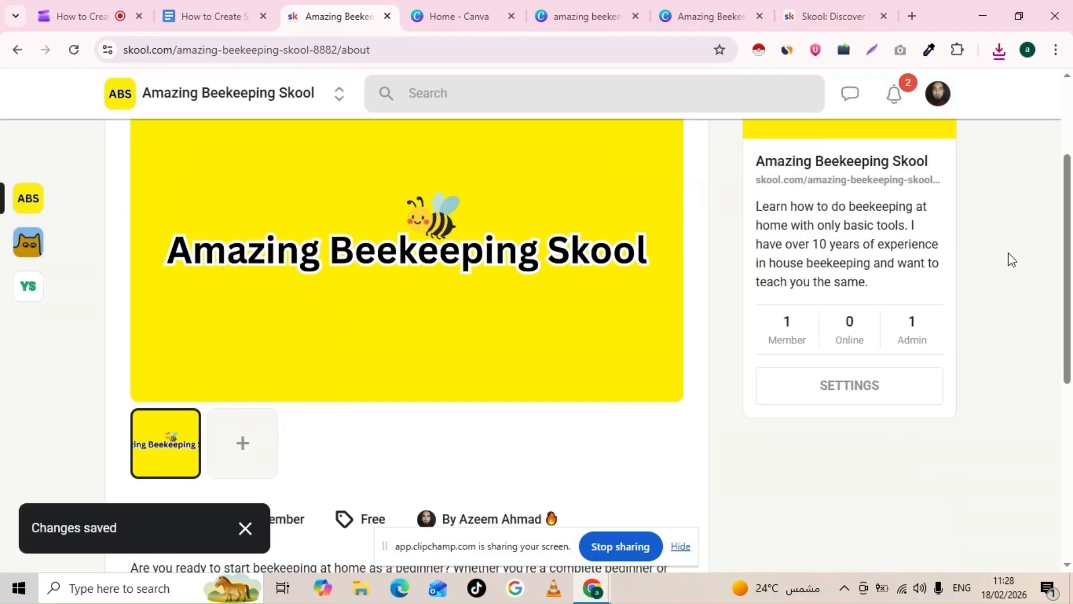
scroll(779, 189, "up", 2)
scroll(428, 338, "down", 1)
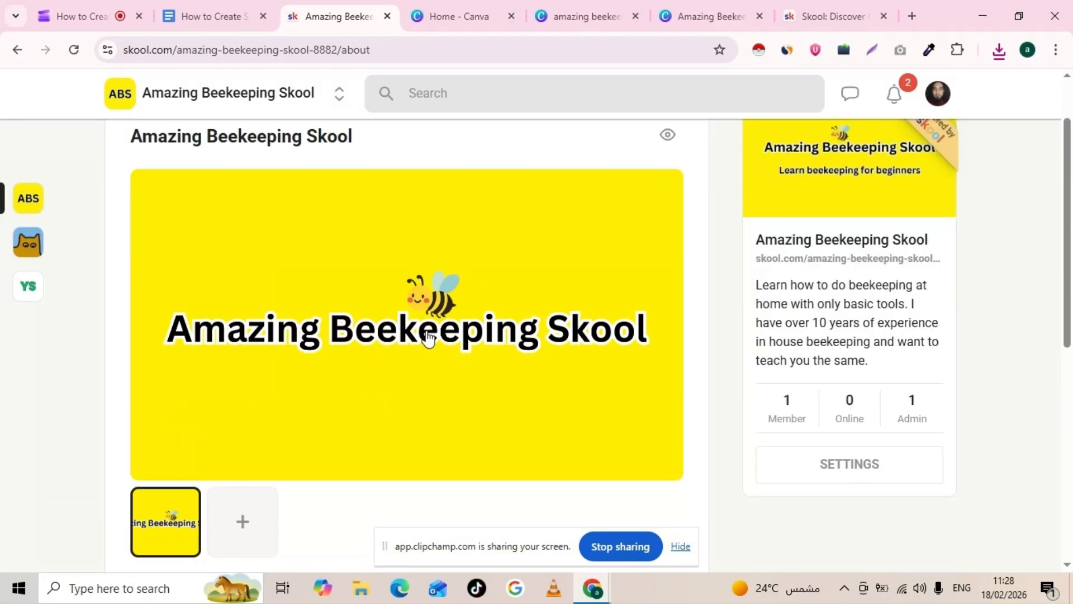
Switch to the Google Docs notes and read the "Join" paragraph about the 100-members Skool Challenge
scroll(428, 338, "down", 3)
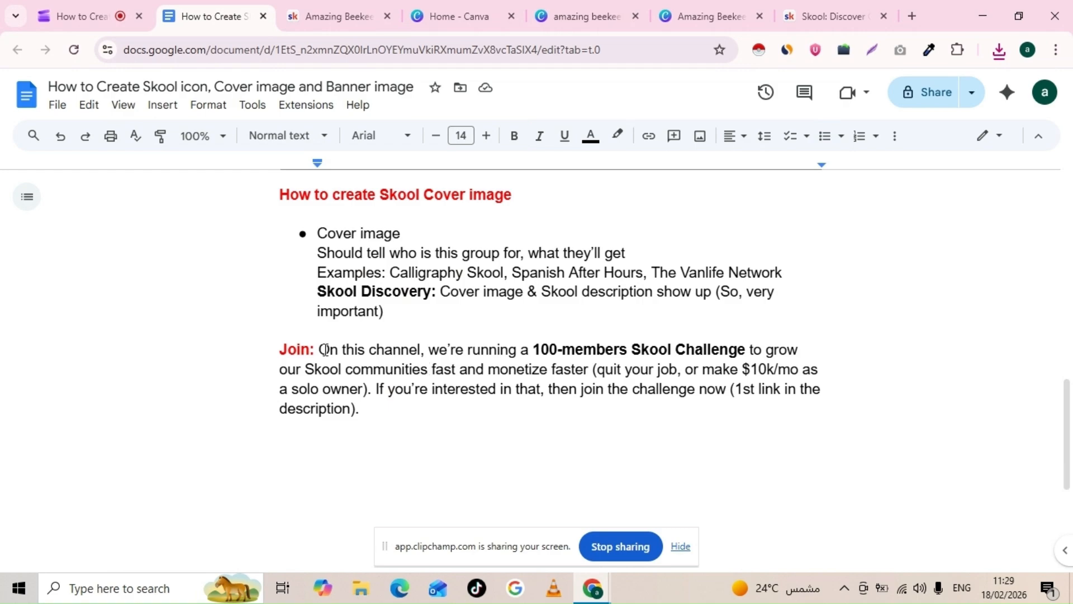
left_click_drag(319, 350, 364, 419)
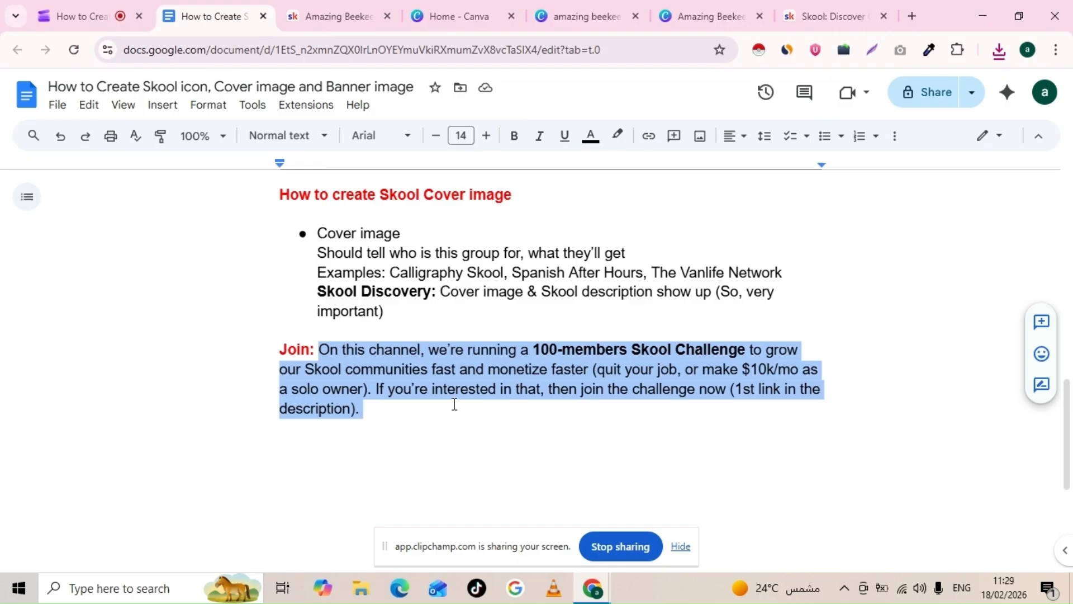
left_click(586, 371)
left_click_drag(592, 371, 375, 390)
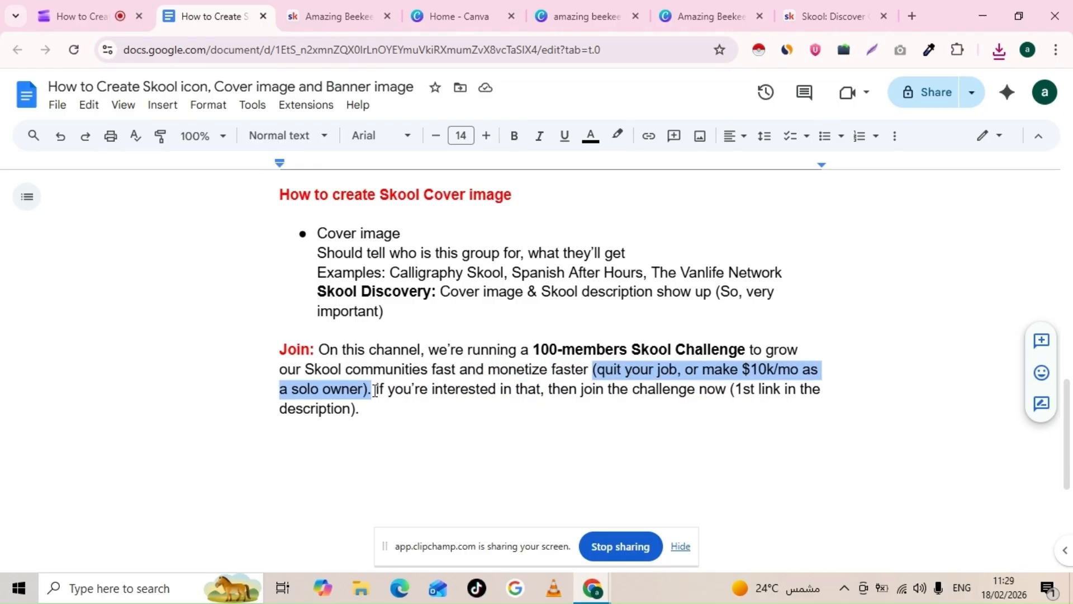
left_click(375, 390)
left_click(378, 410)
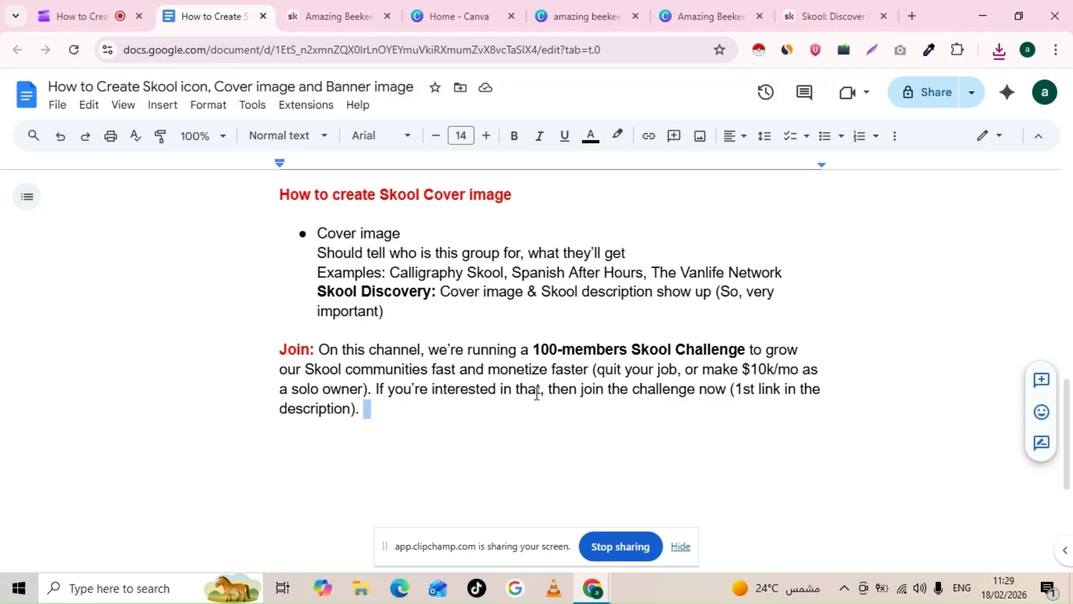